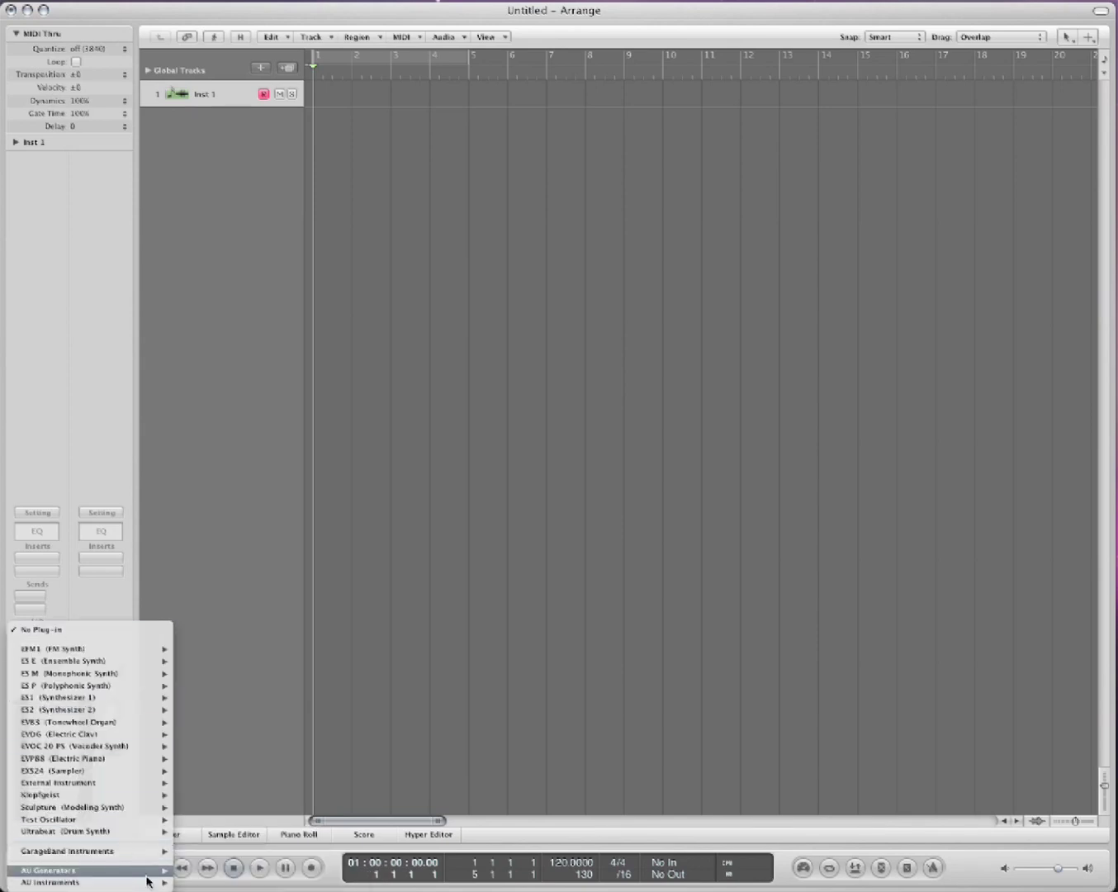
Put AU Instruments > East West > Play on Inst 1 and open the Play plug-in window
mouse_move(149, 881)
mouse_move(265, 873)
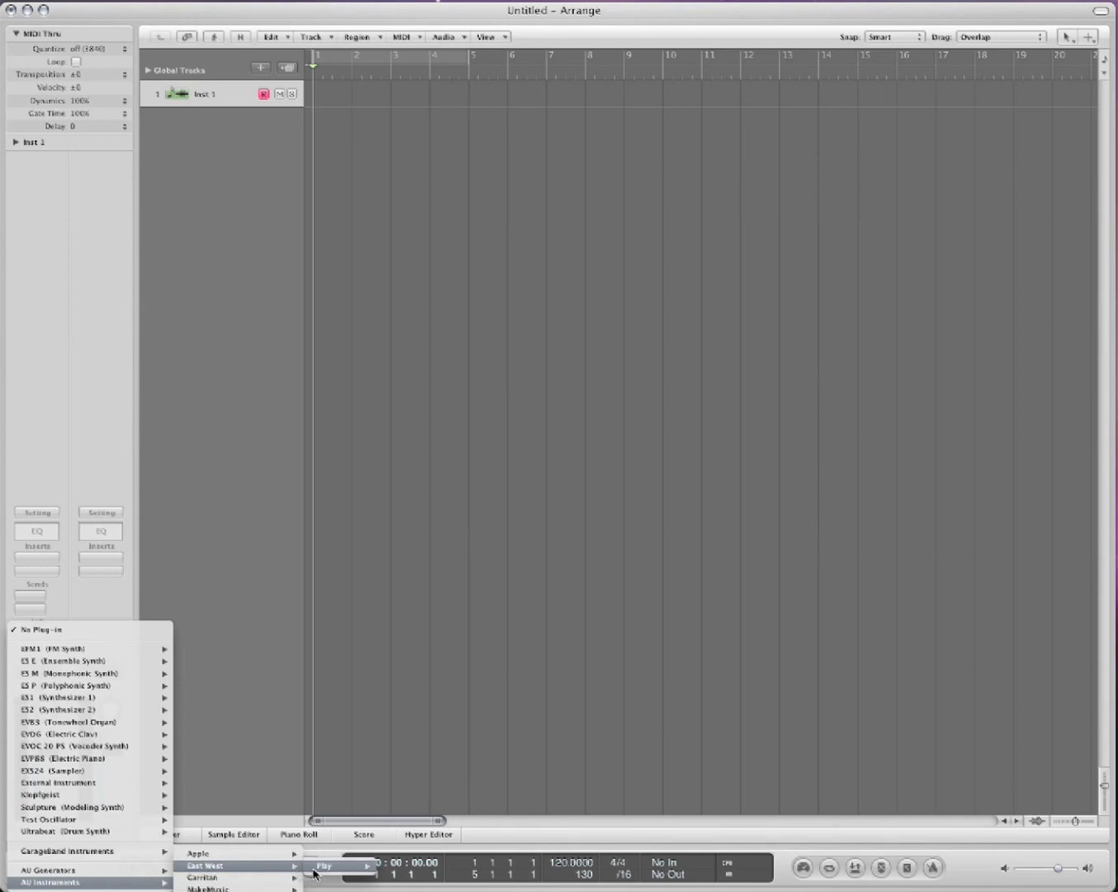
click(313, 873)
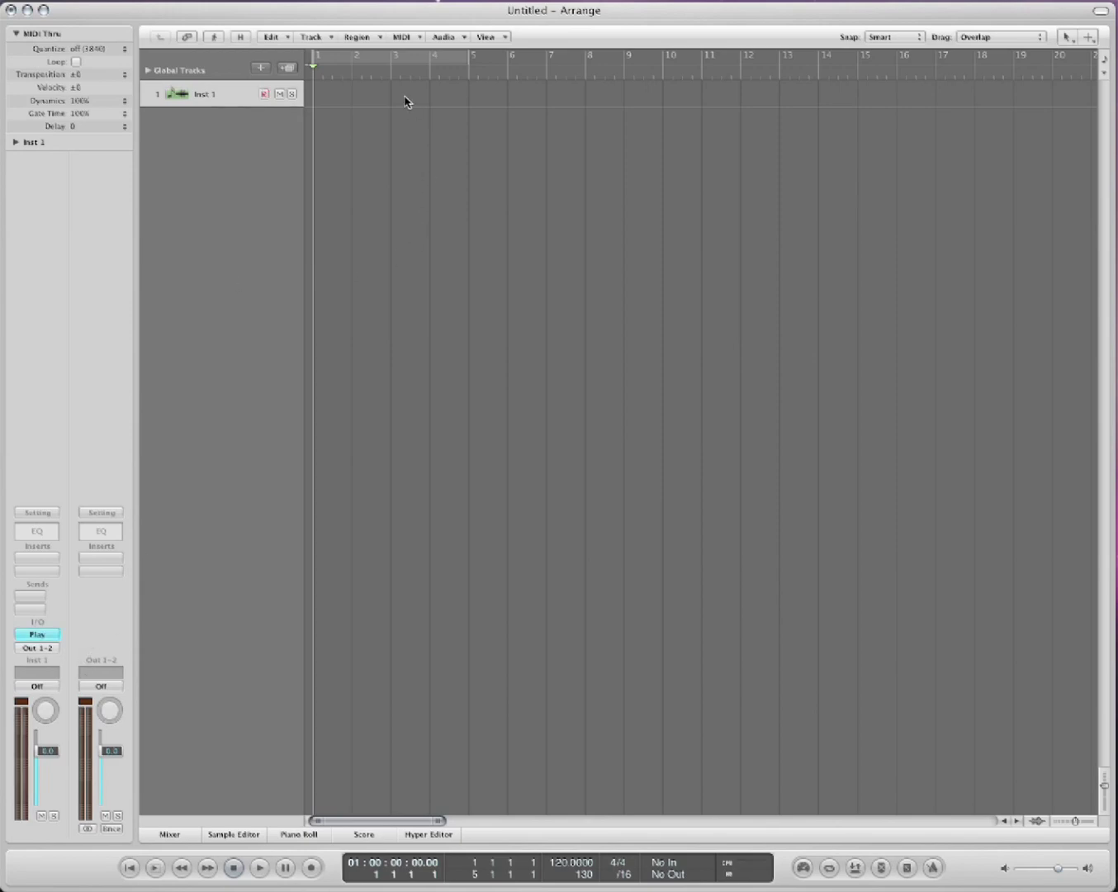
click(38, 635)
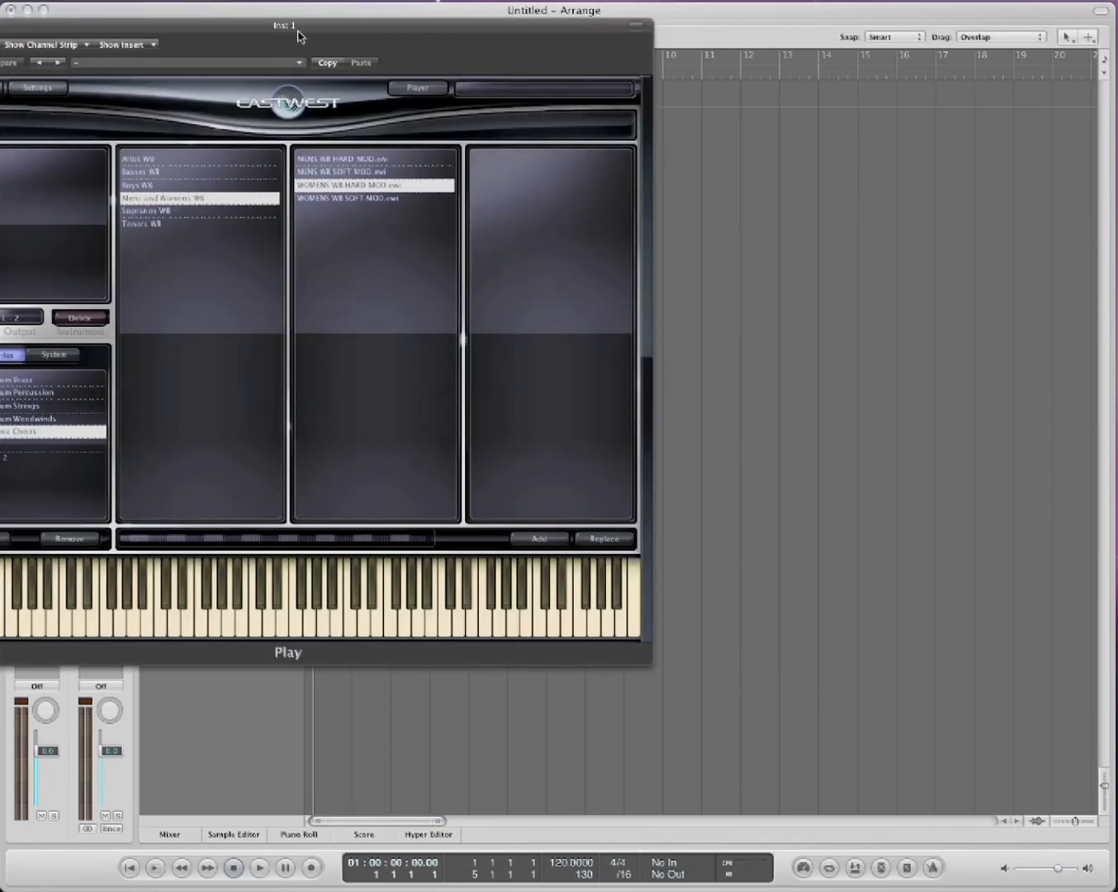
Browse EWQLSO Platinum Strings > 11 Violins > 1 Long and load the 11V Lyr A.ewi patch
drag(299, 27, 611, 123)
click(335, 477)
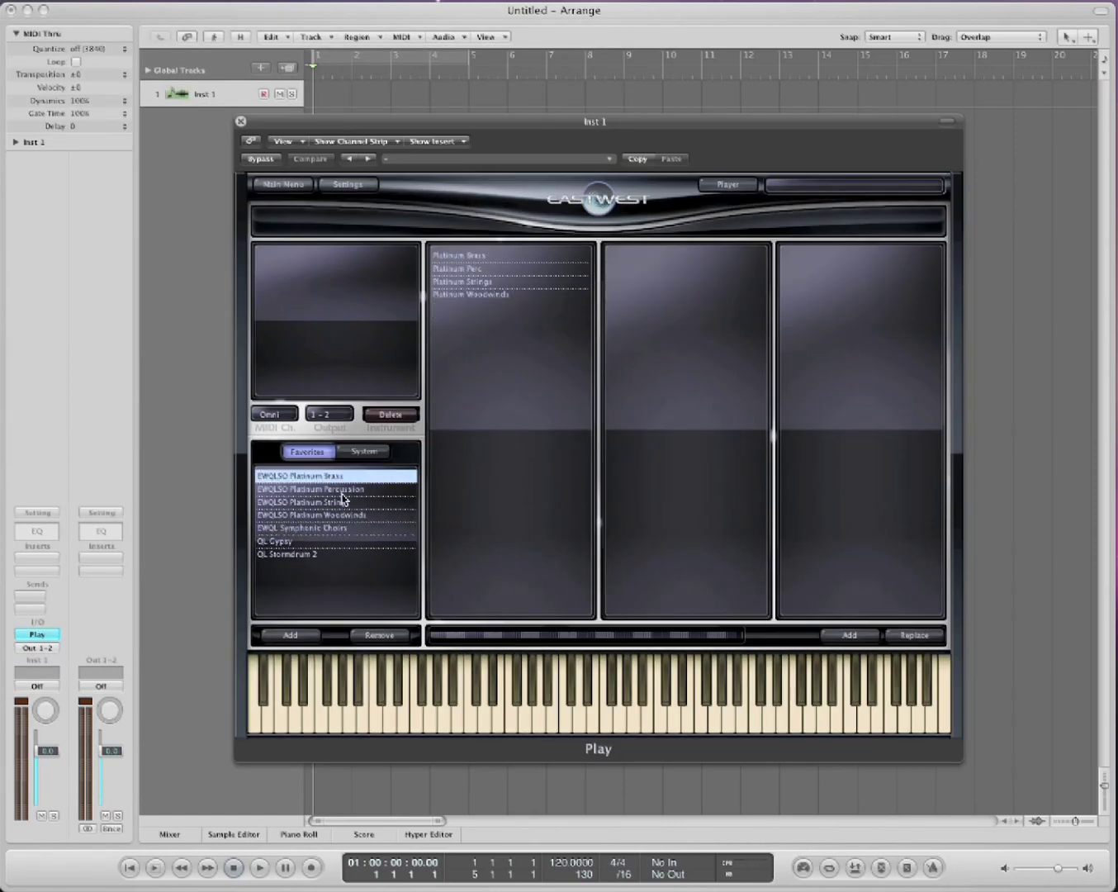
click(345, 501)
click(500, 283)
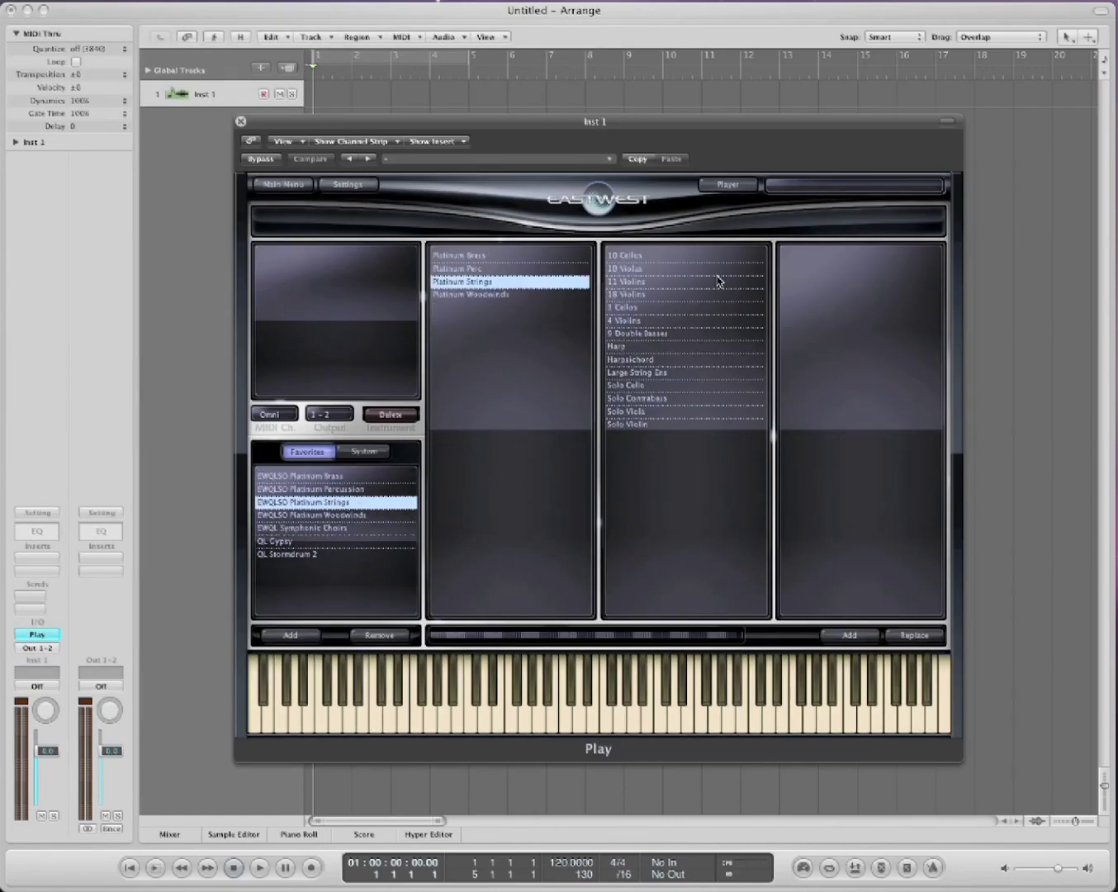
click(662, 271)
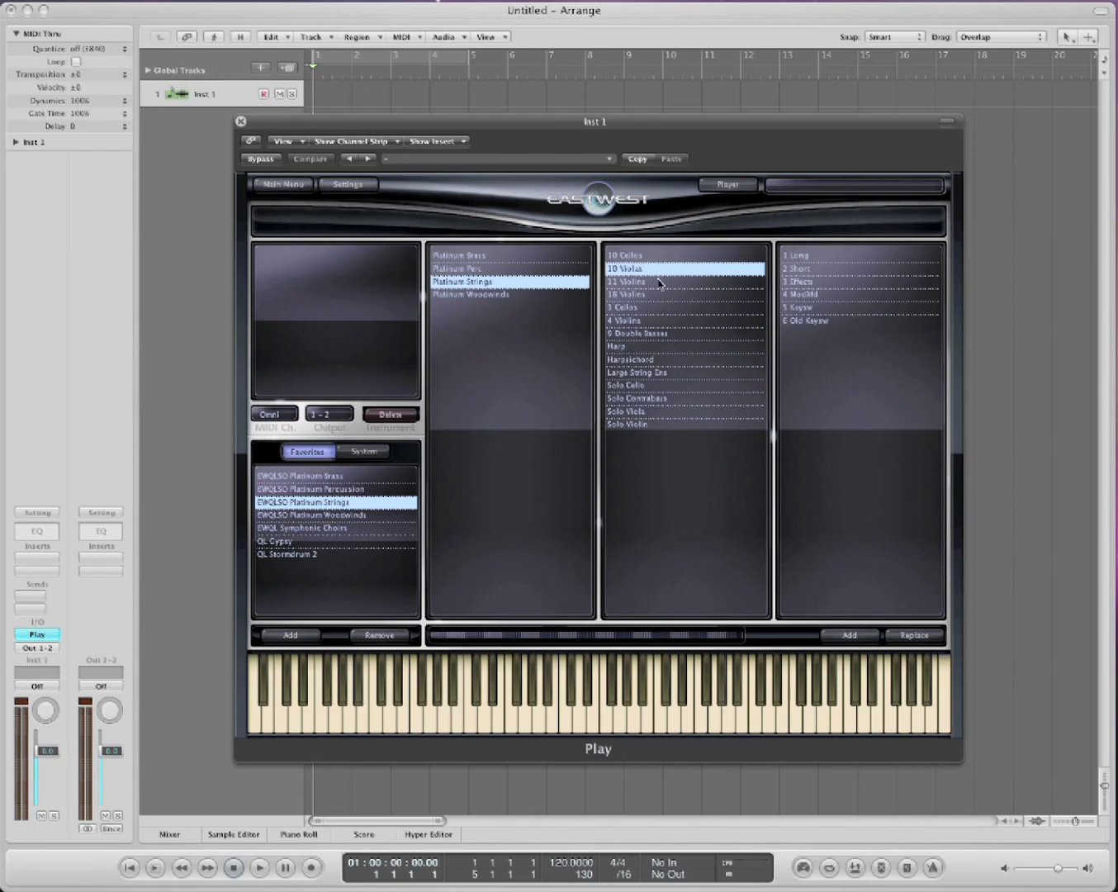
click(661, 281)
click(814, 256)
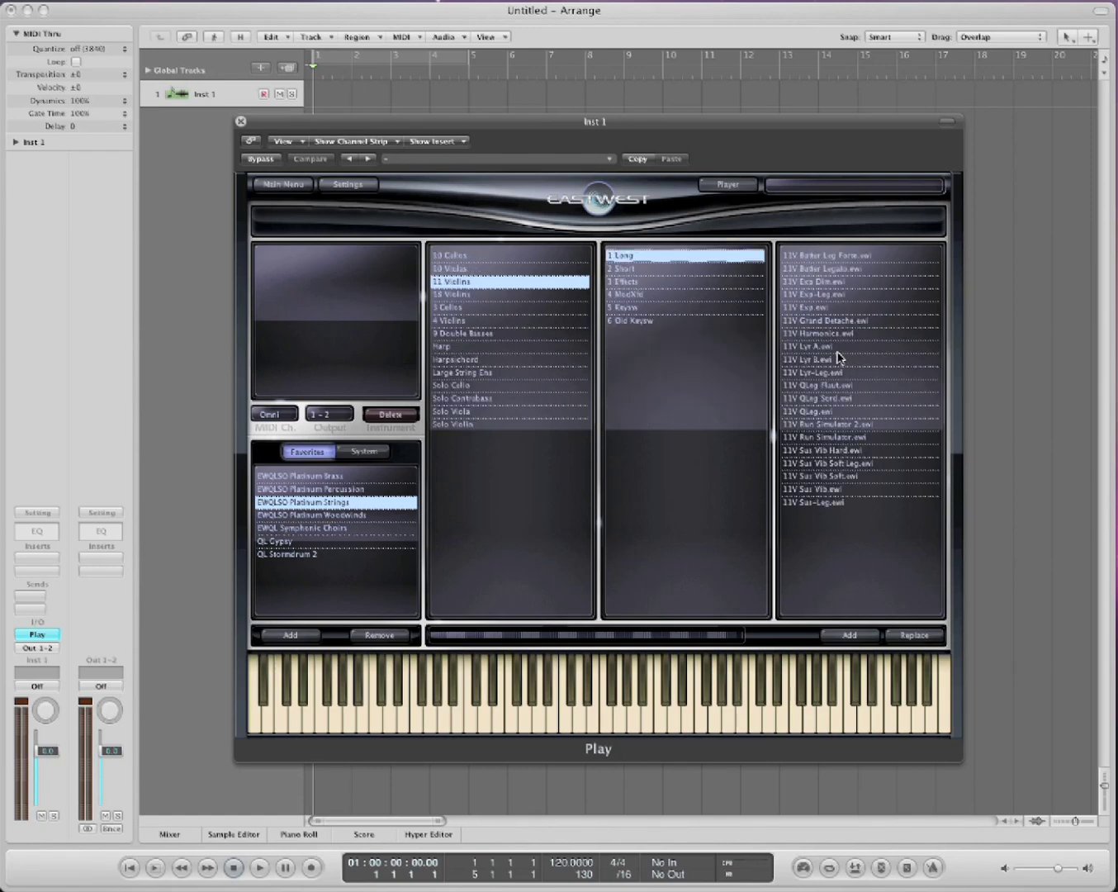
click(837, 349)
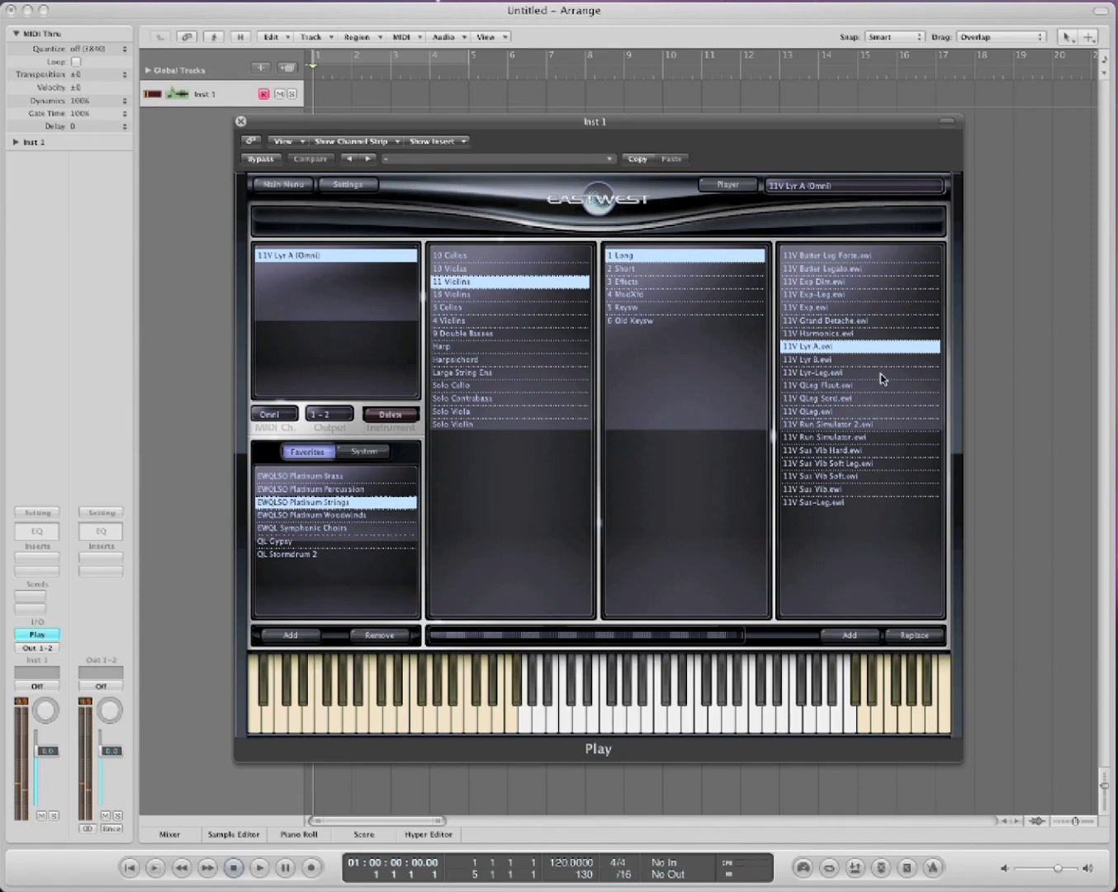
Audition the 1 Long patches 11V QLeg, 11V Run Simulator 2 and 11V Exp
click(836, 417)
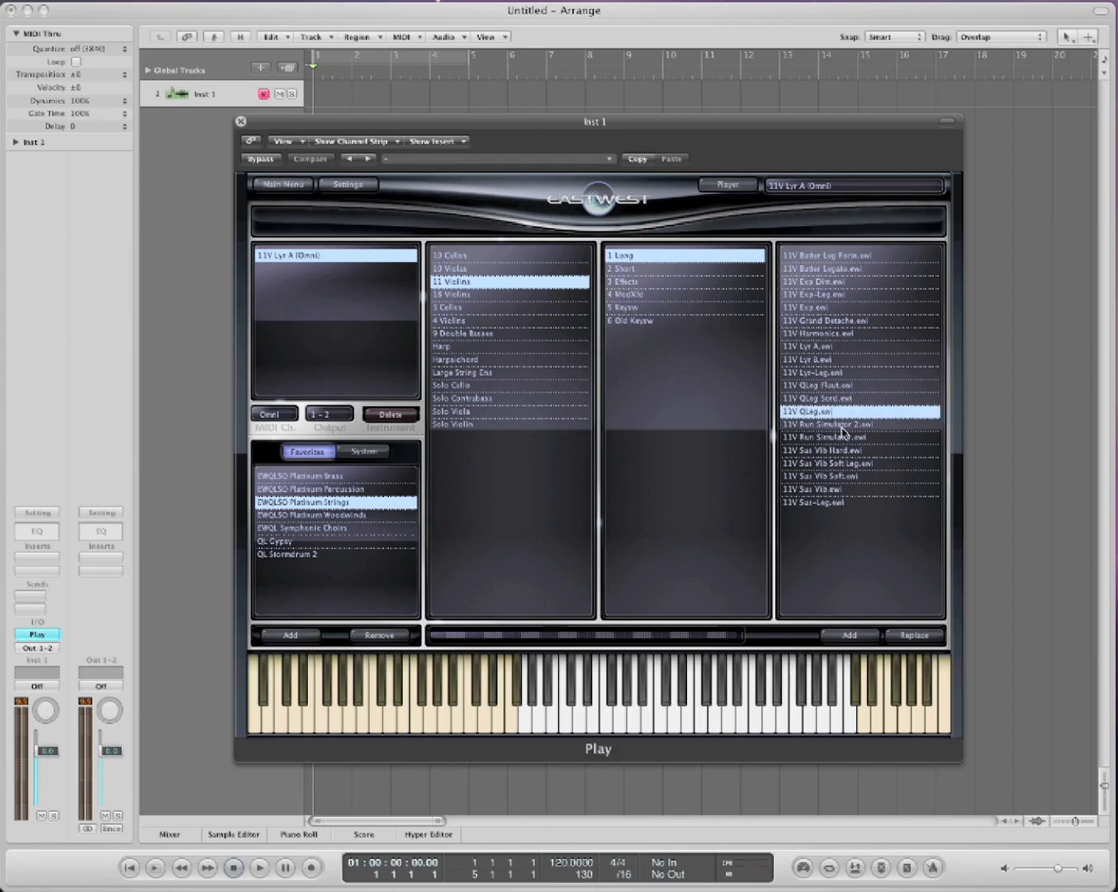
click(842, 425)
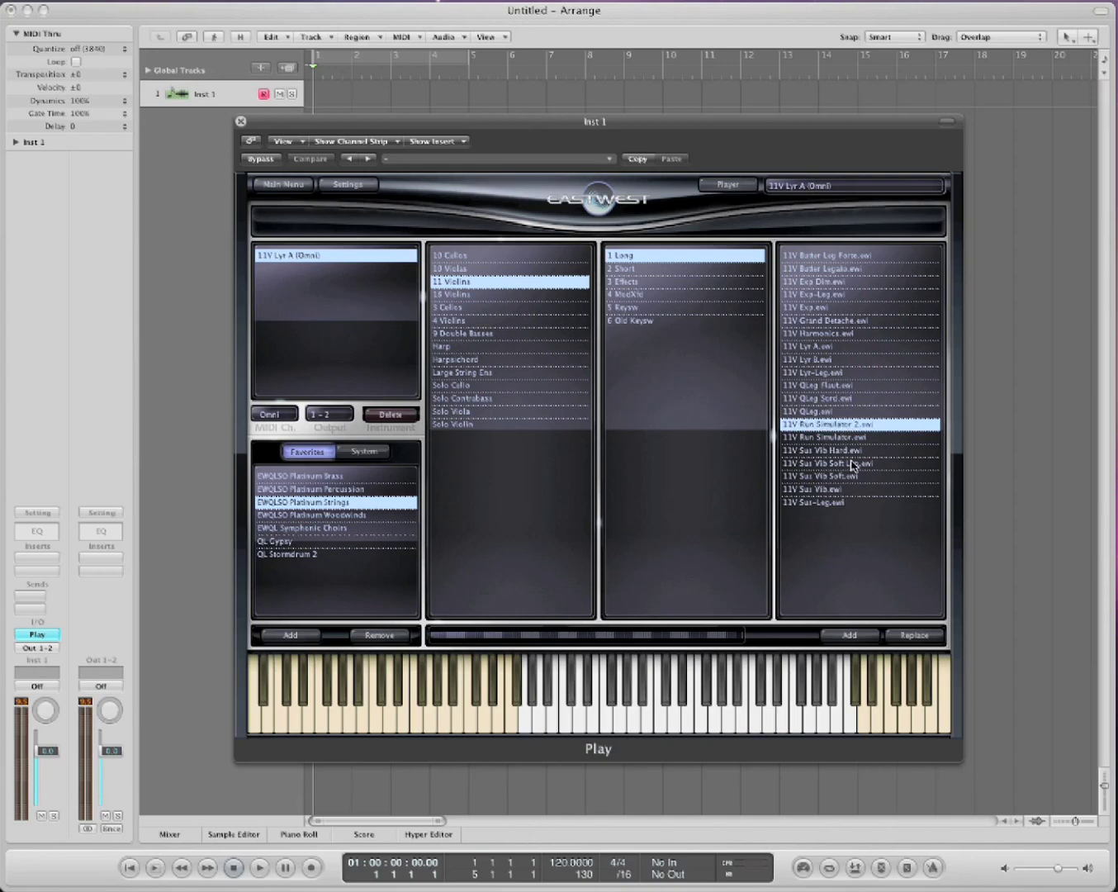
click(828, 310)
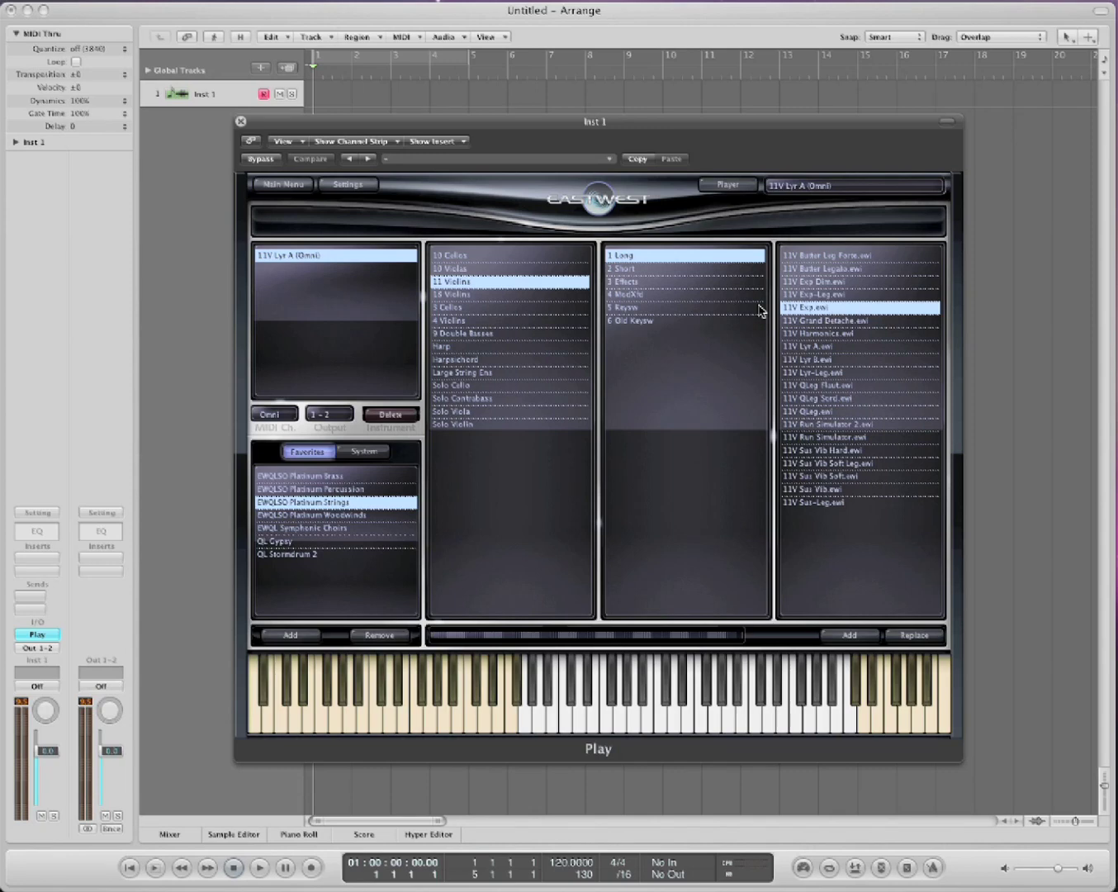
Browse 2 Short patches Col Legno RR and Mart Up Dn Marc, then list 3 Effects and 4 ModXfd
click(671, 271)
click(856, 269)
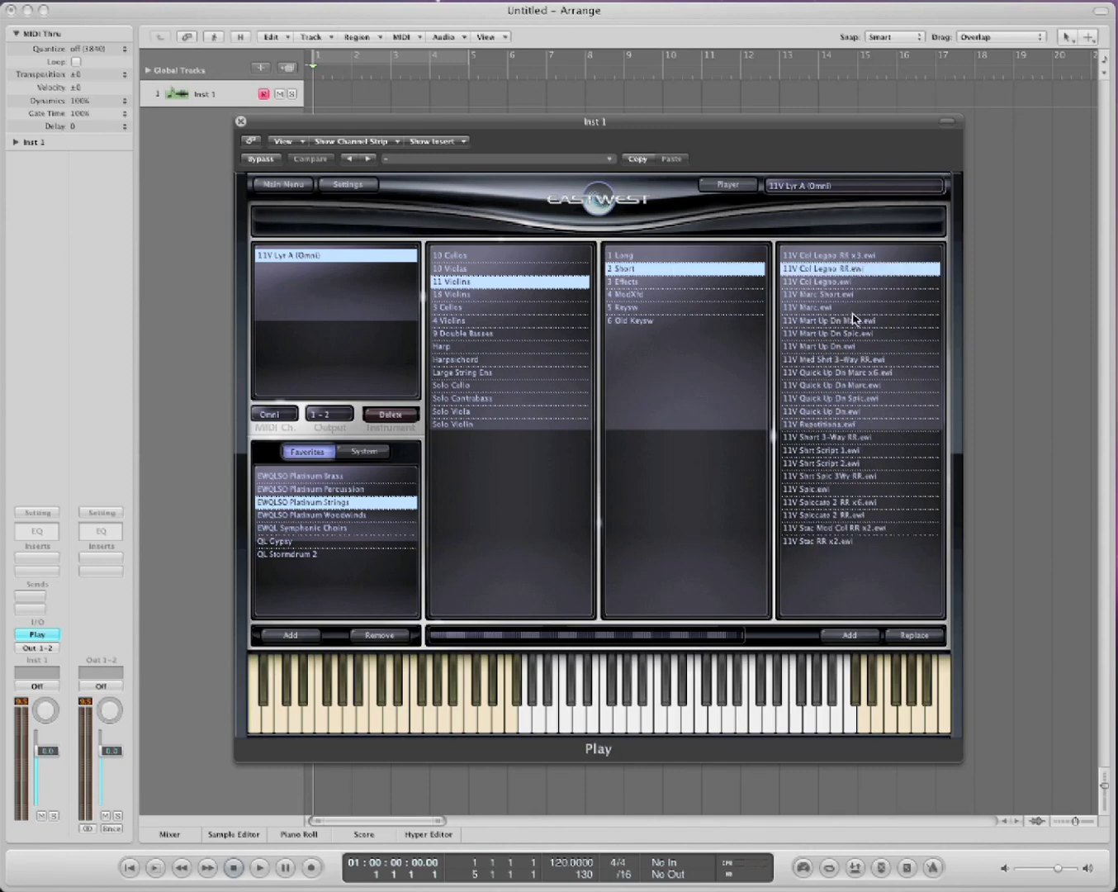
click(854, 320)
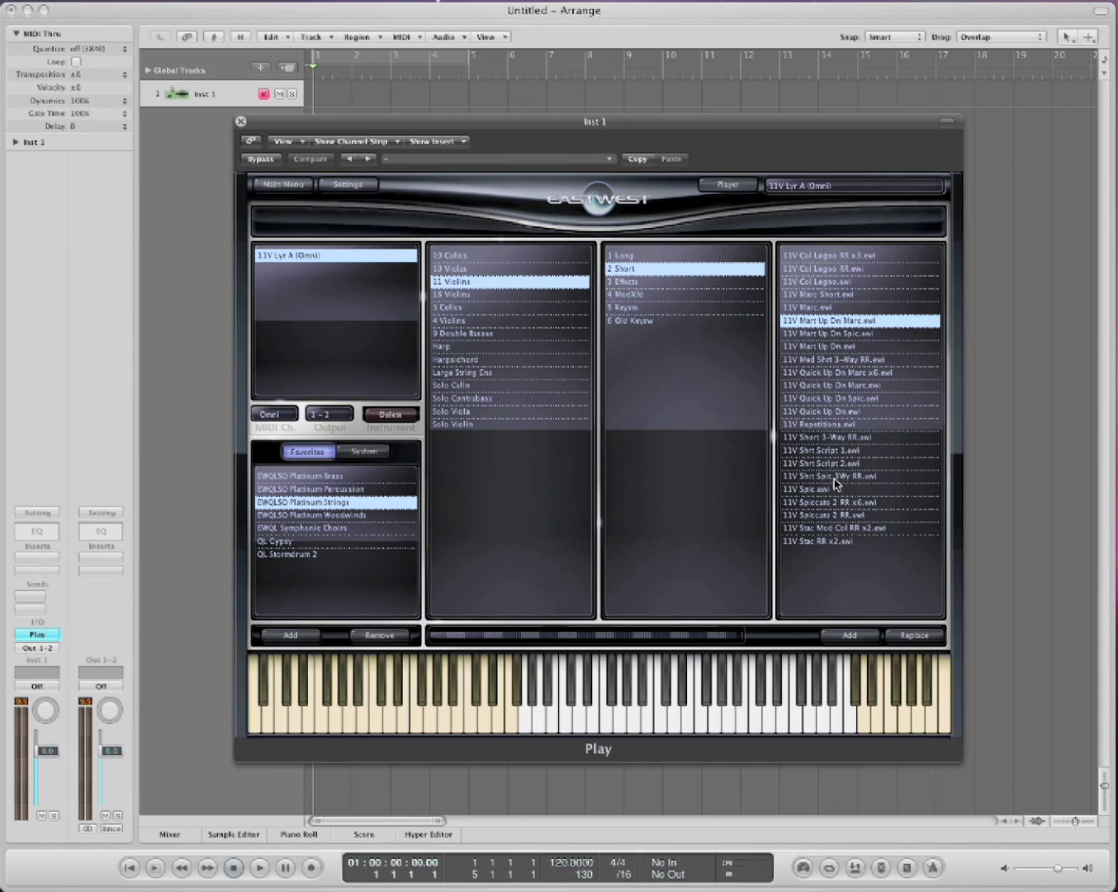
click(719, 282)
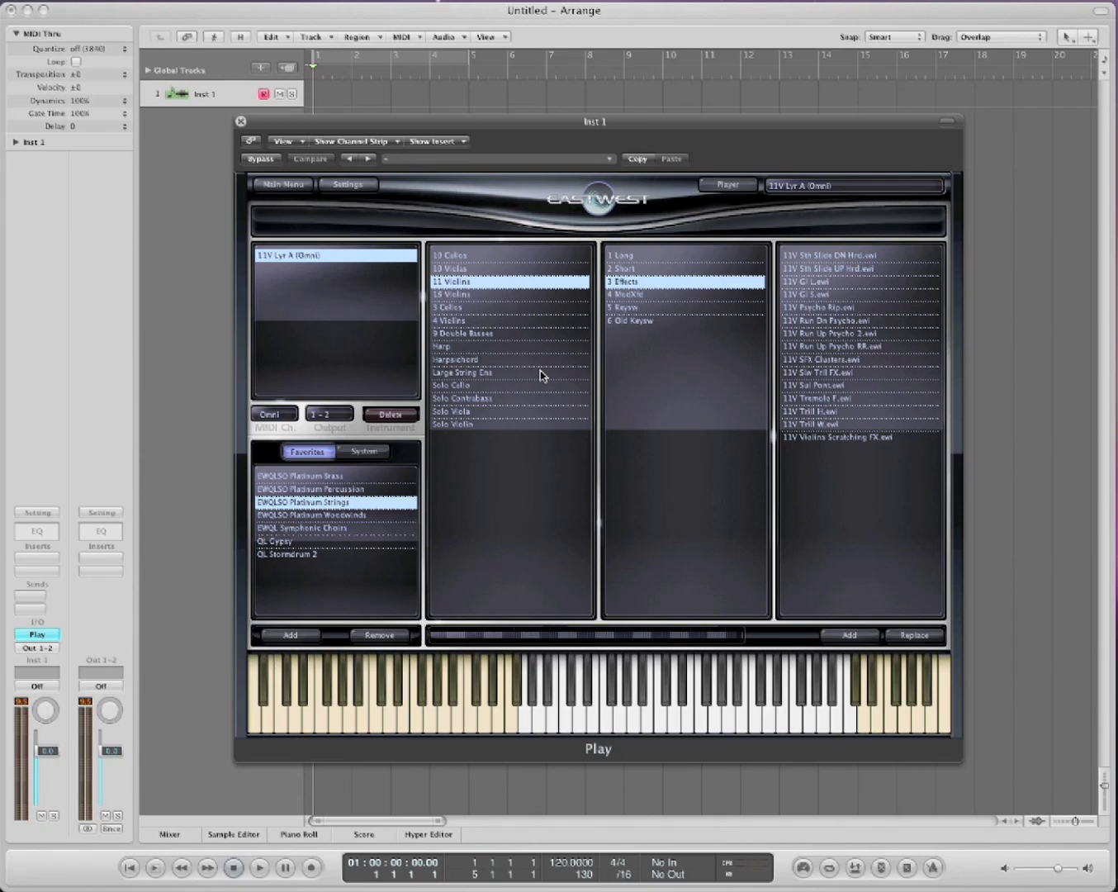
click(686, 298)
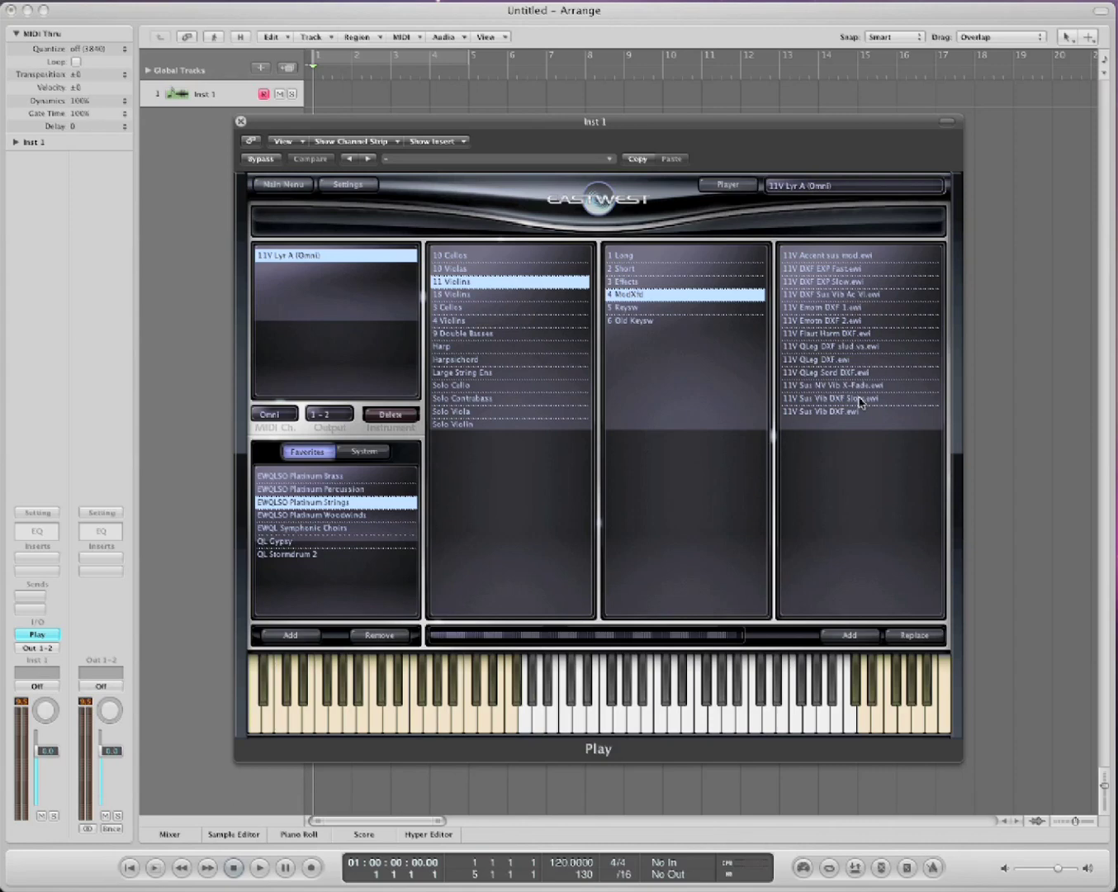
Load 11V Sus Vib DXF.ewi, replacing the current 11V Lyr A patch
double_click(831, 413)
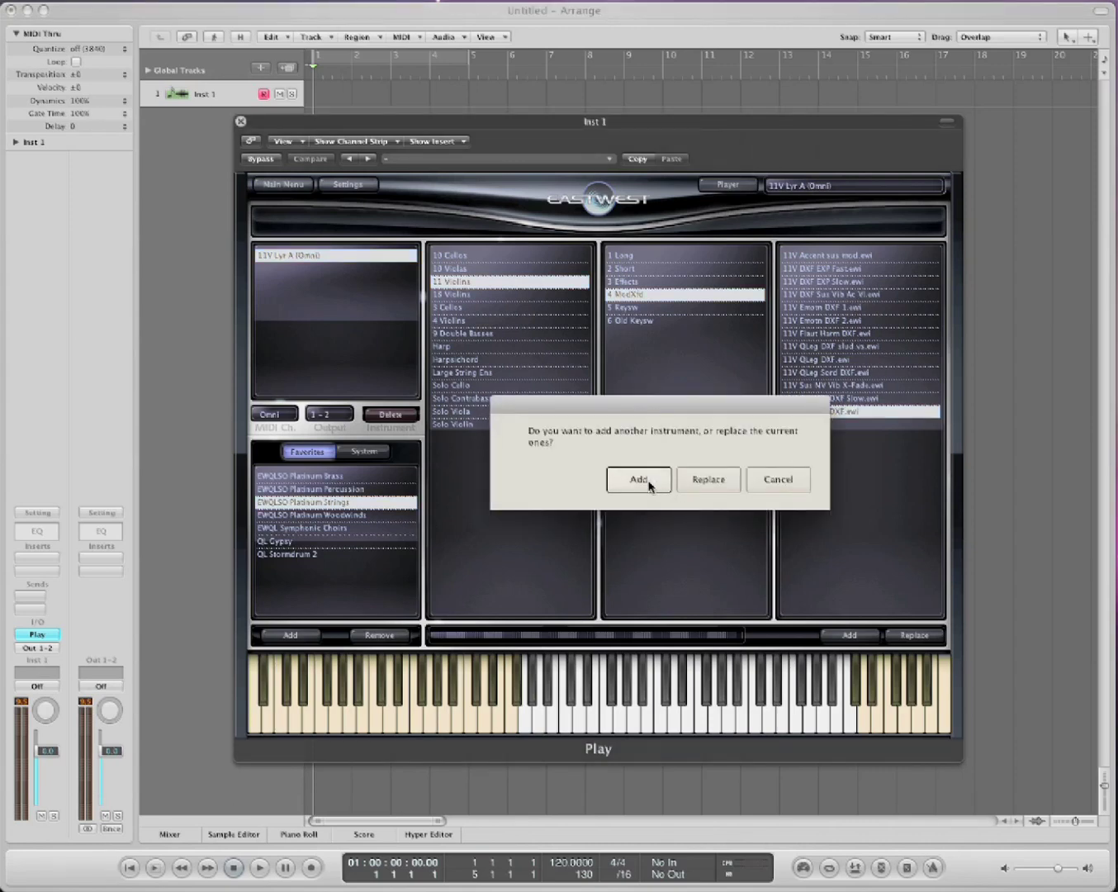
click(706, 481)
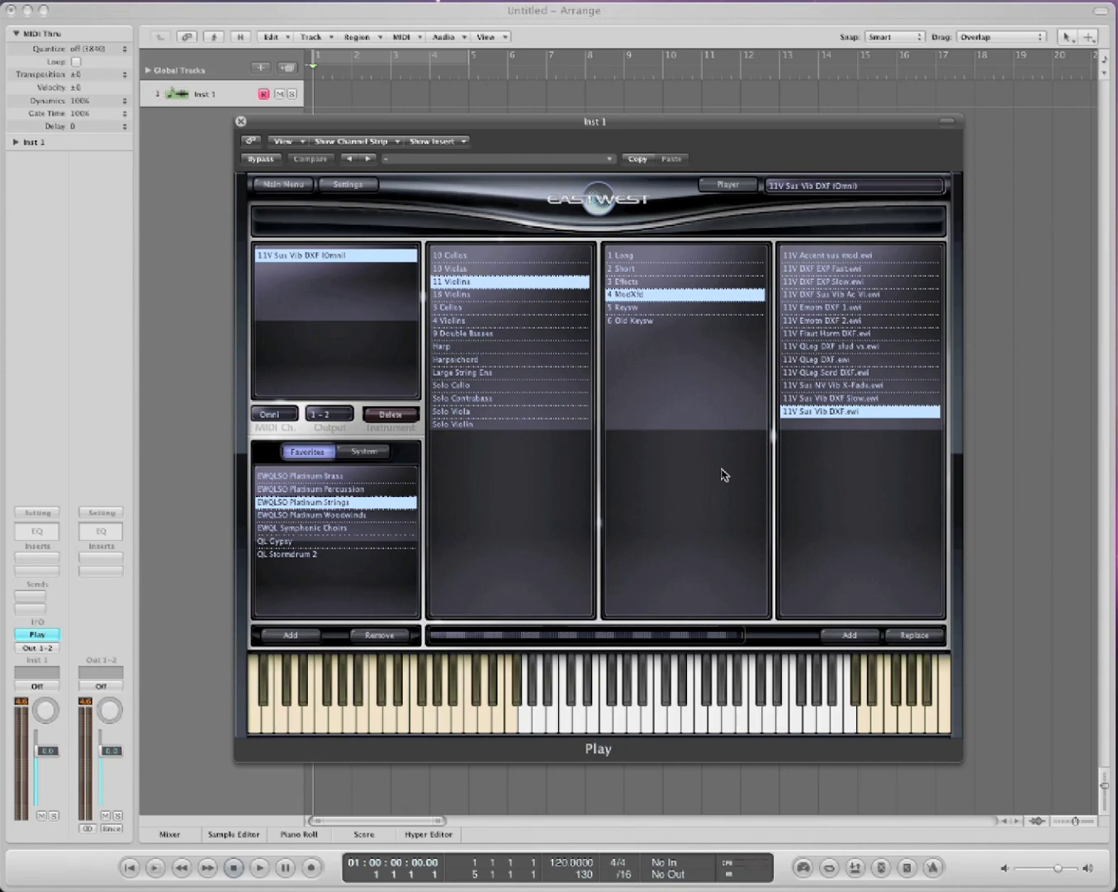
Record a short violin passage on the Inst 1 track
drag(749, 128, 1056, 142)
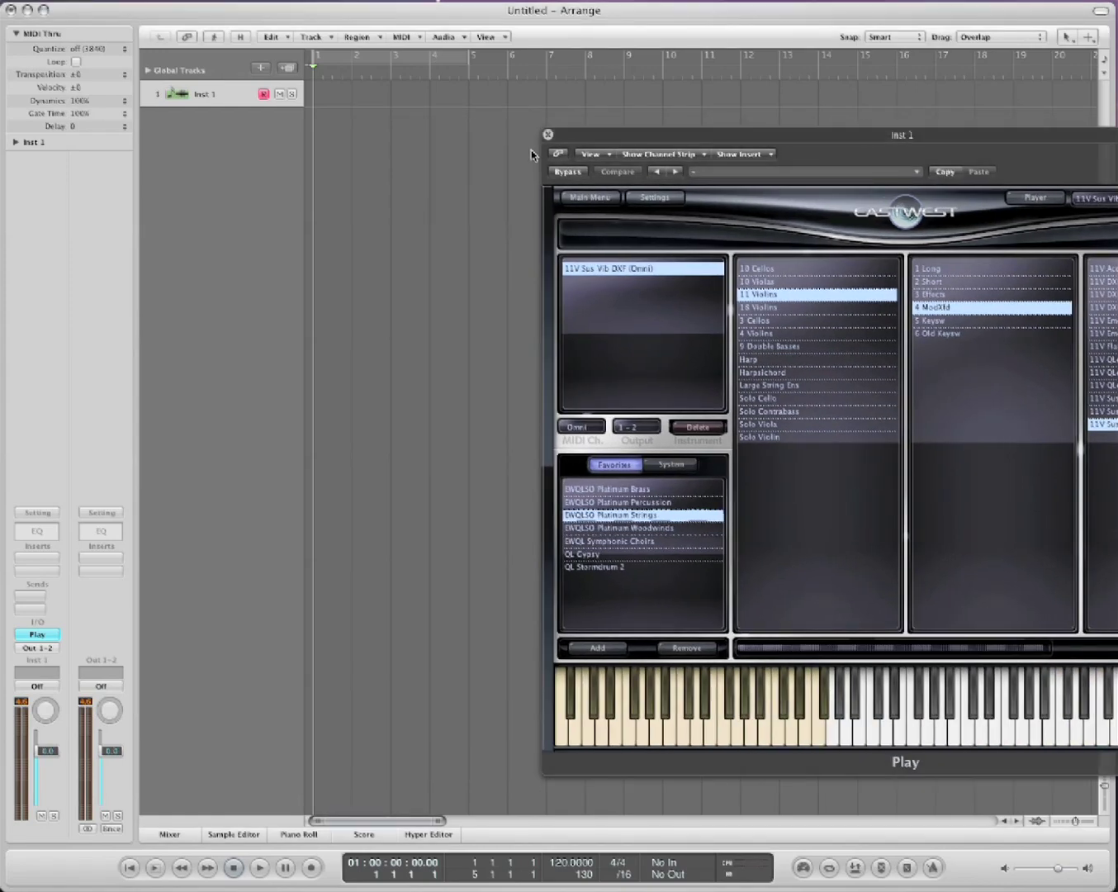
key(r)
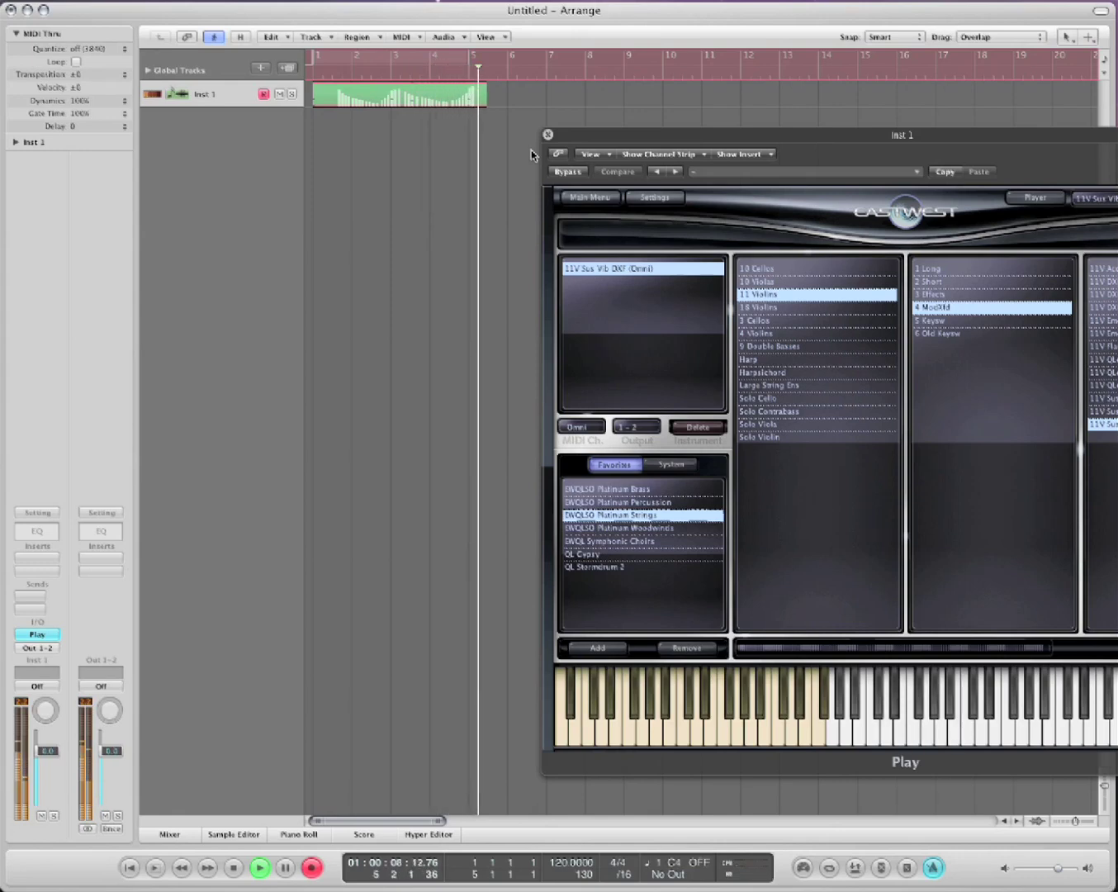
key(space)
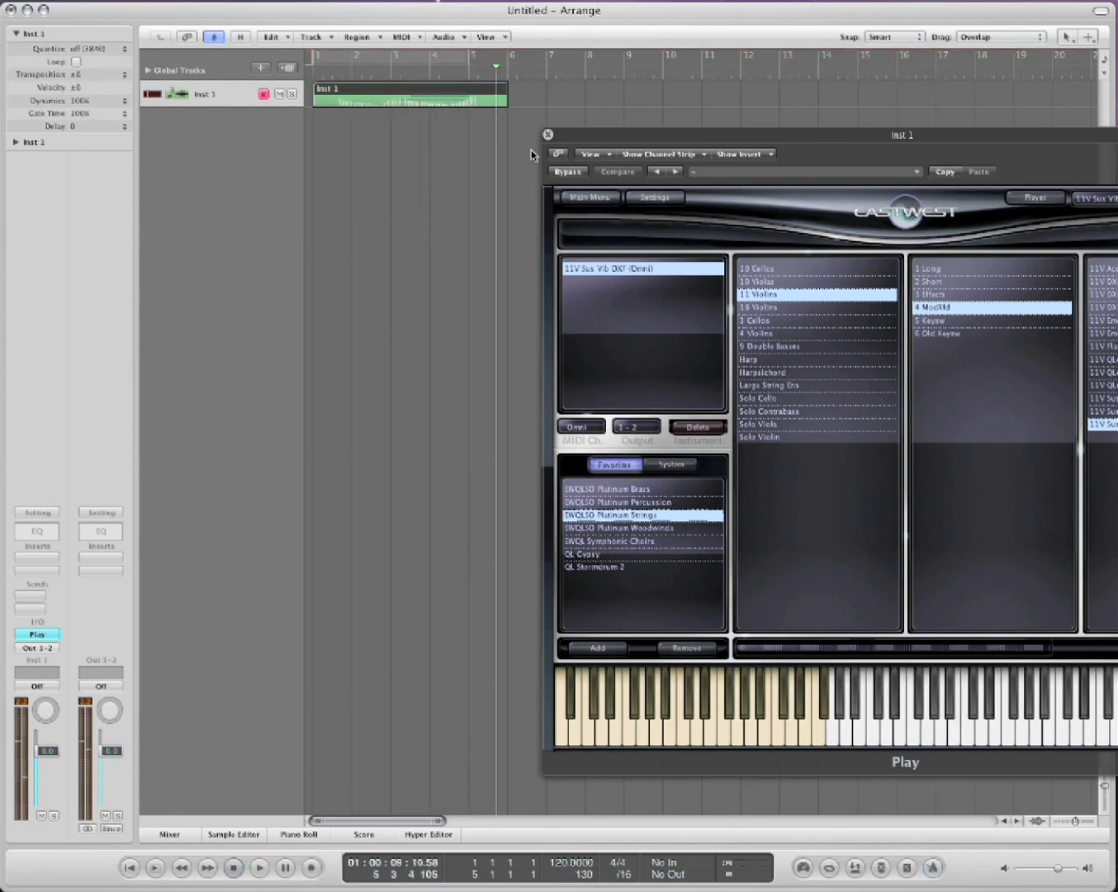
In the Piano Roll, show the Modulation controller lane and pull a point down to 57
key(p)
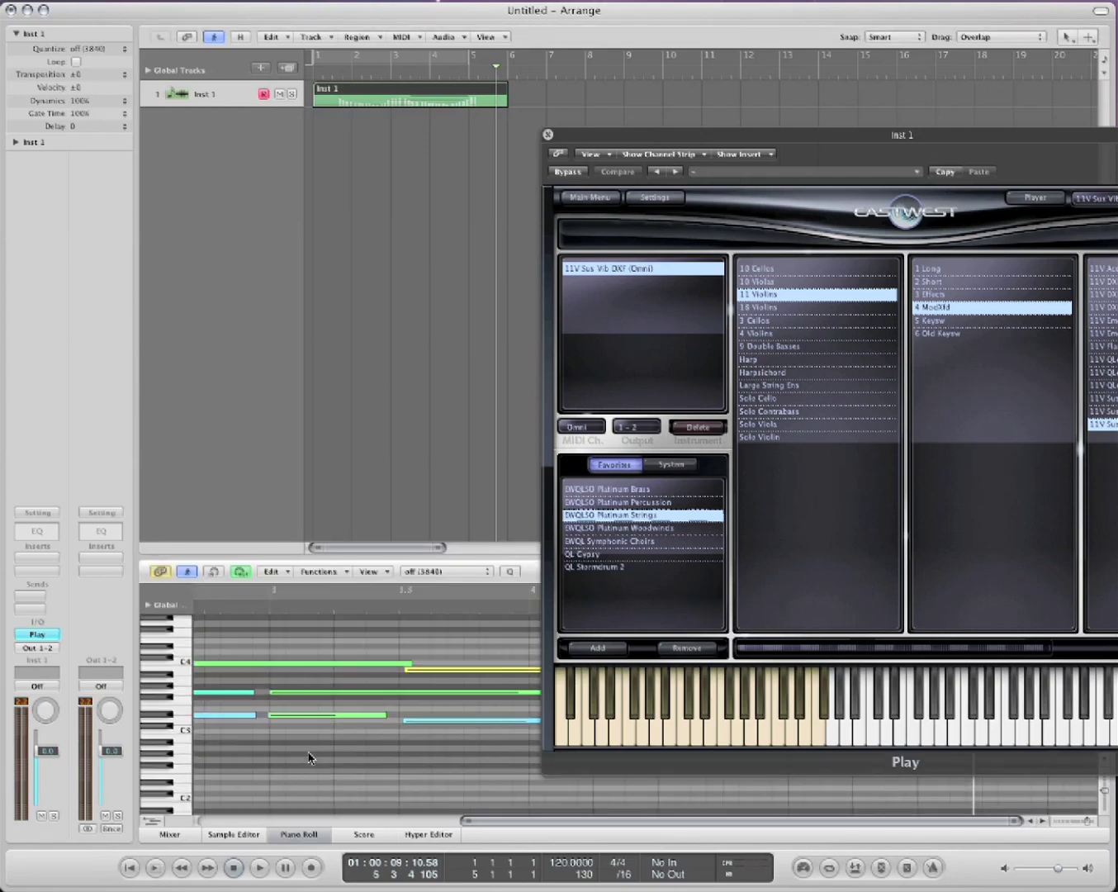
key(z)
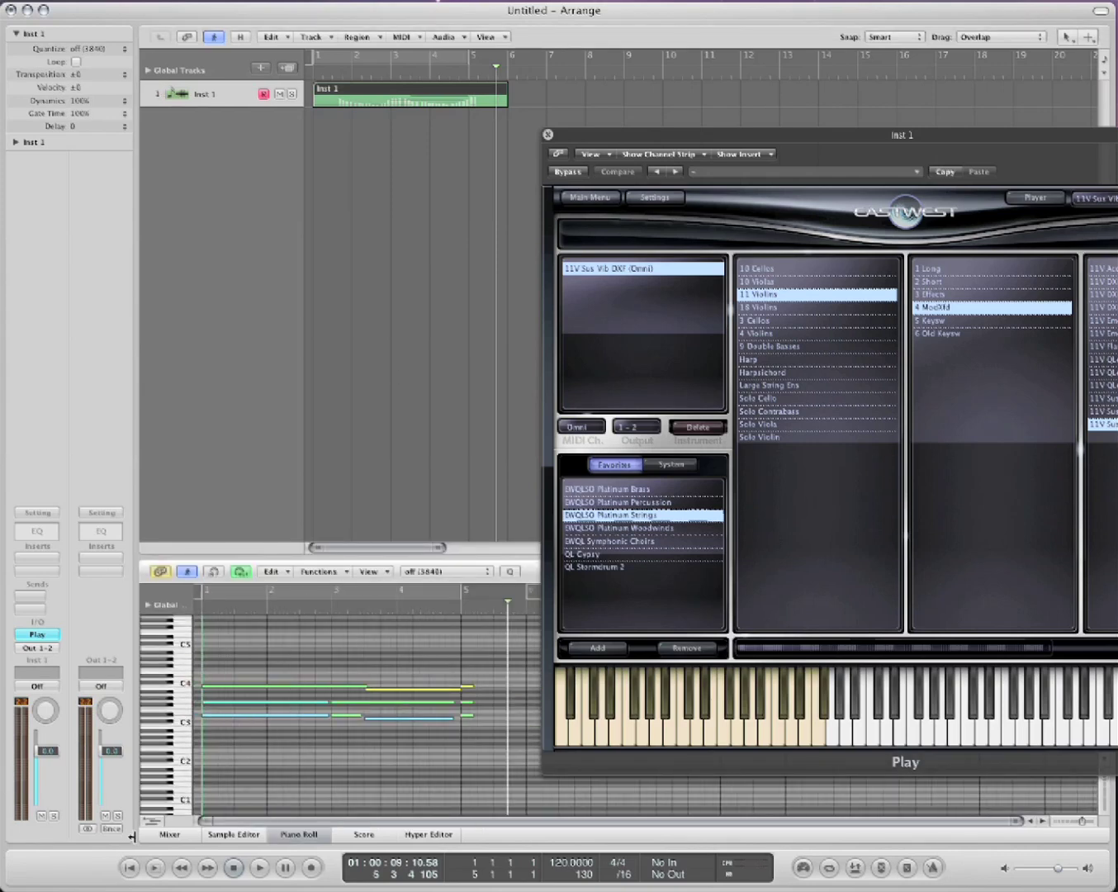
click(155, 820)
click(159, 736)
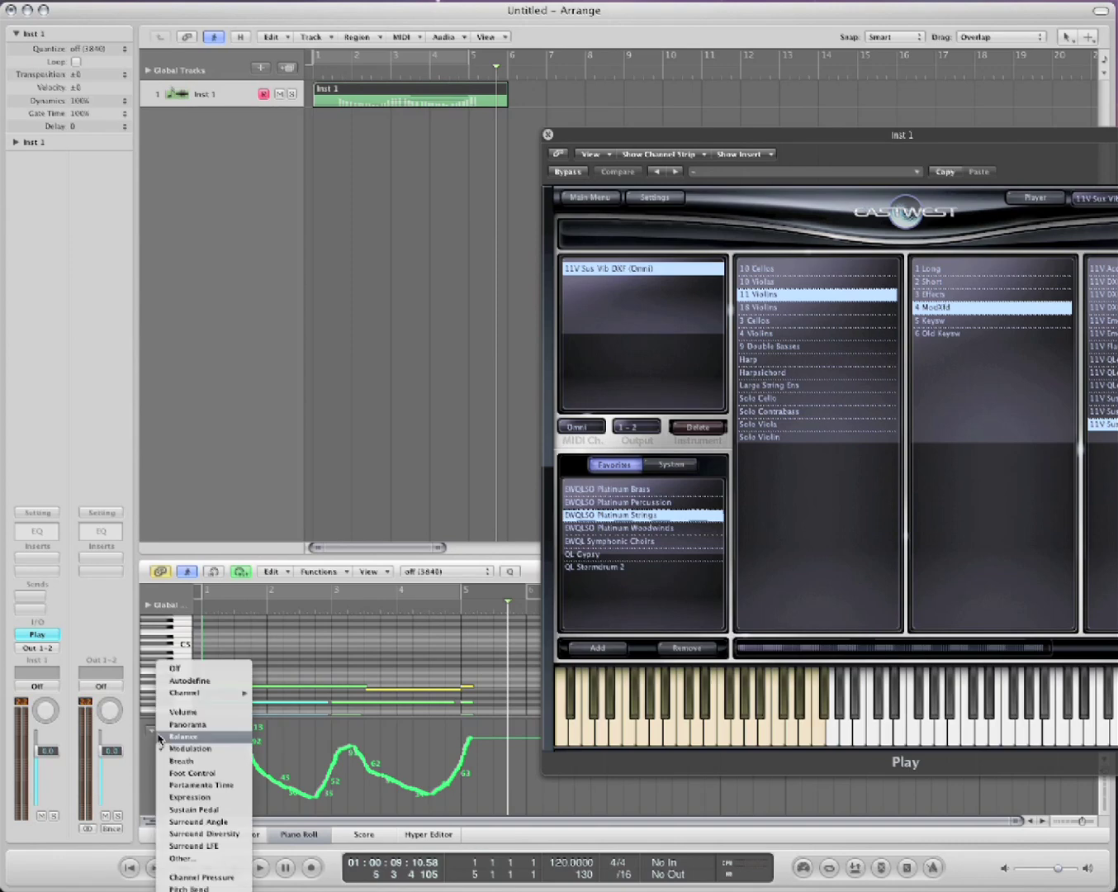
click(230, 748)
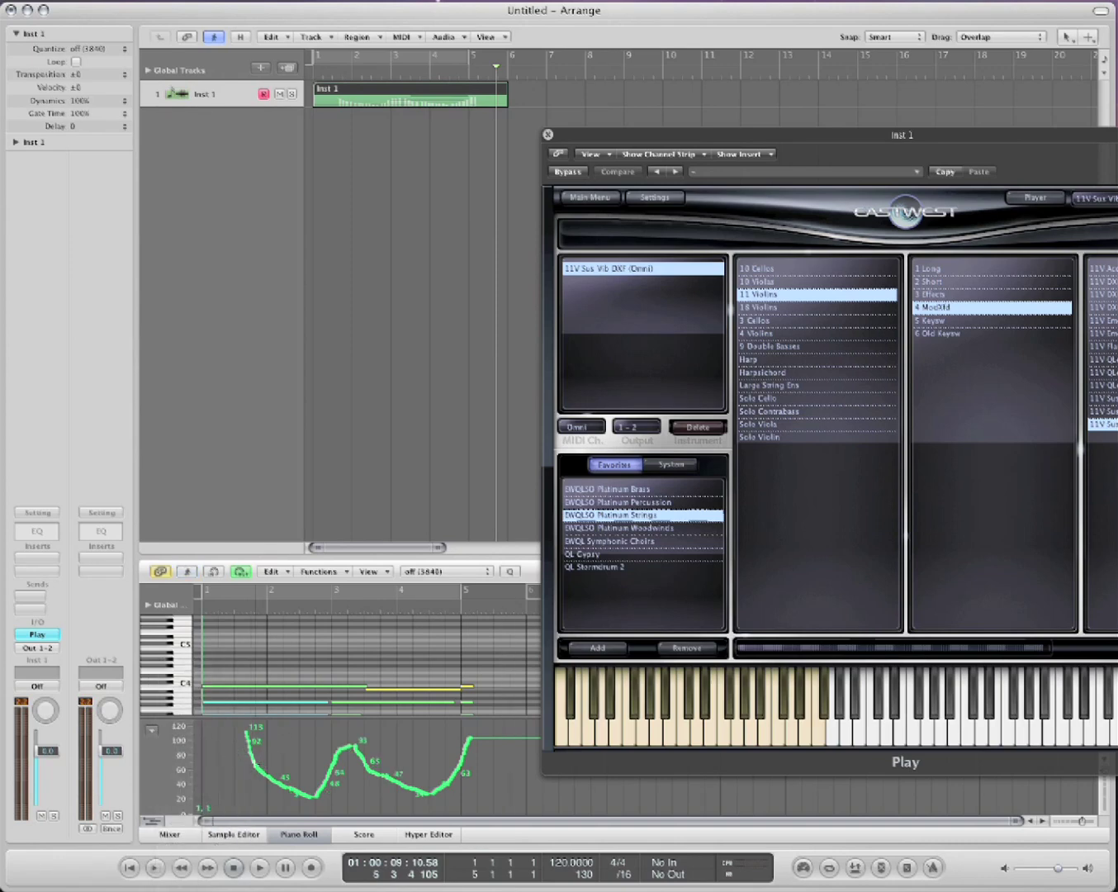
mouse_move(263, 760)
mouse_down()
mouse_move(289, 794)
mouse_move(288, 773)
mouse_move(326, 760)
mouse_move(406, 794)
mouse_move(297, 794)
mouse_move(256, 763)
mouse_up()
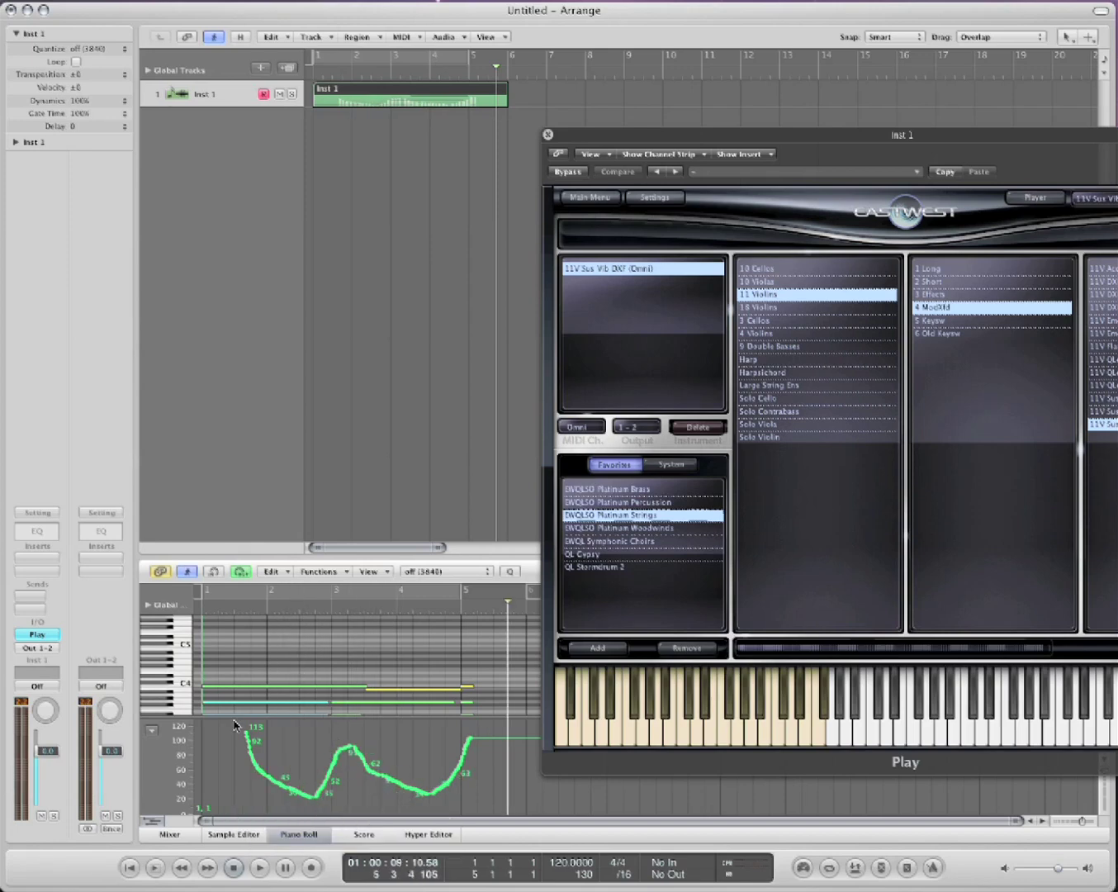
click(341, 381)
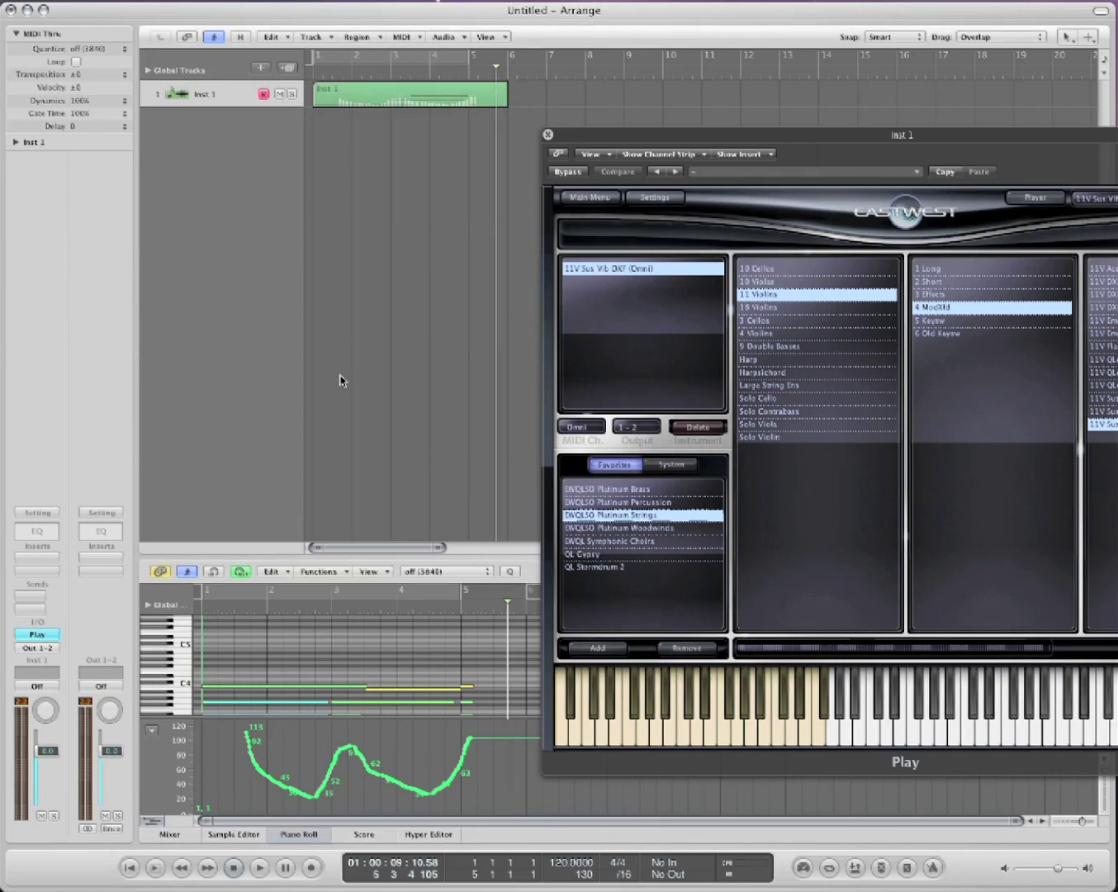
List the 5 Keysw violin patches in the Play browser
click(949, 321)
drag(950, 145, 807, 159)
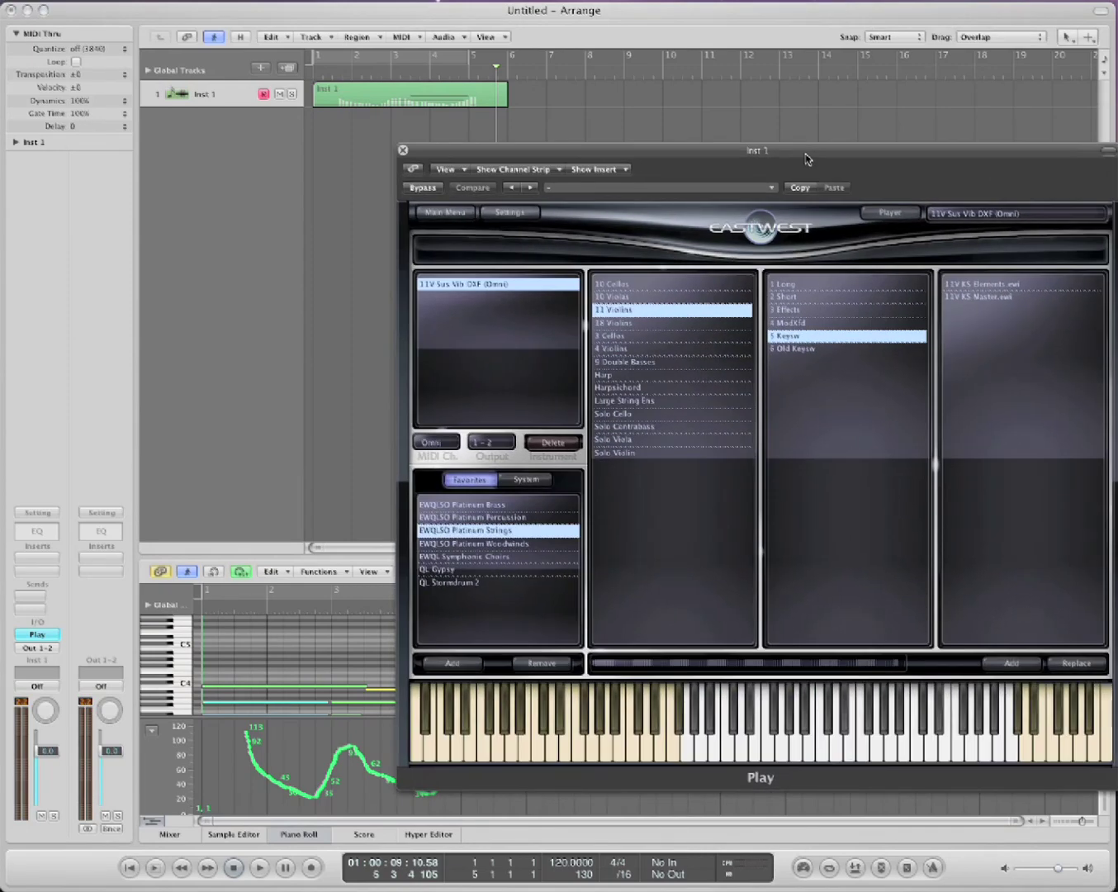
Load the 11V KS Master.ewi keyswitch patch in place of the current violin patch
double_click(970, 298)
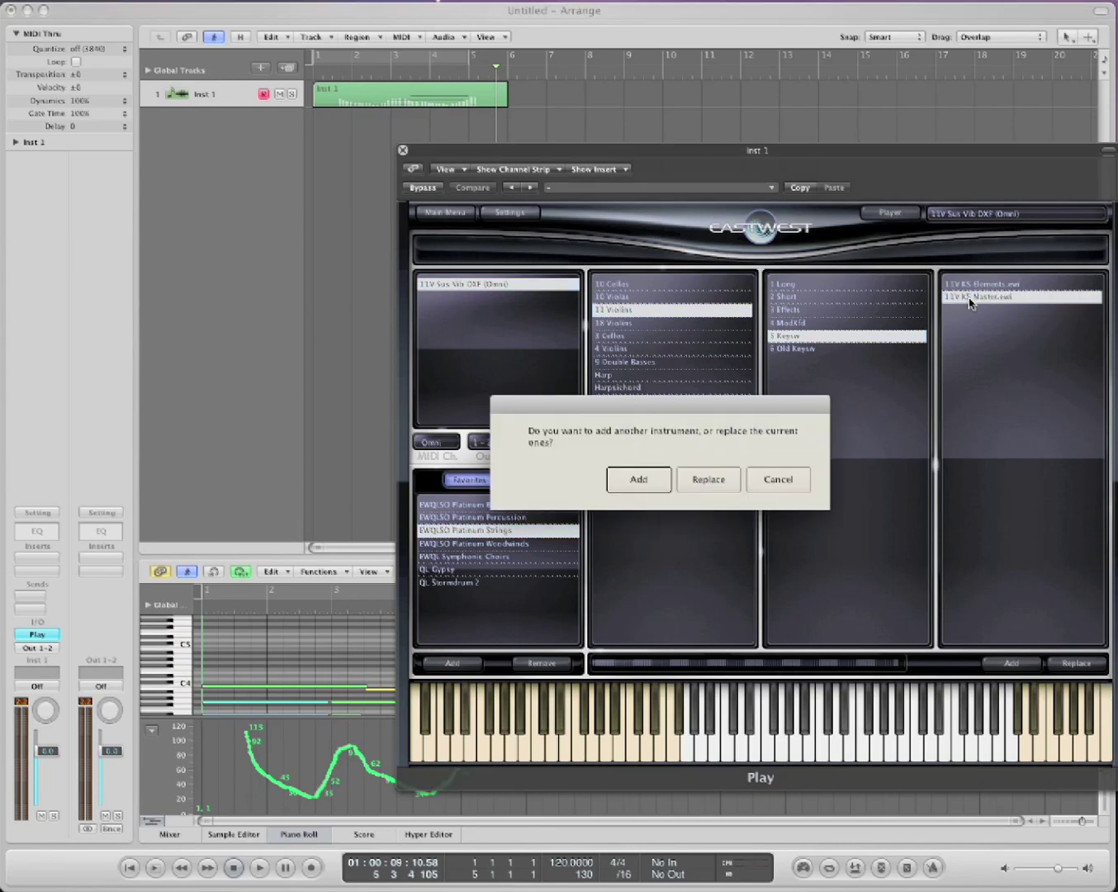
click(710, 477)
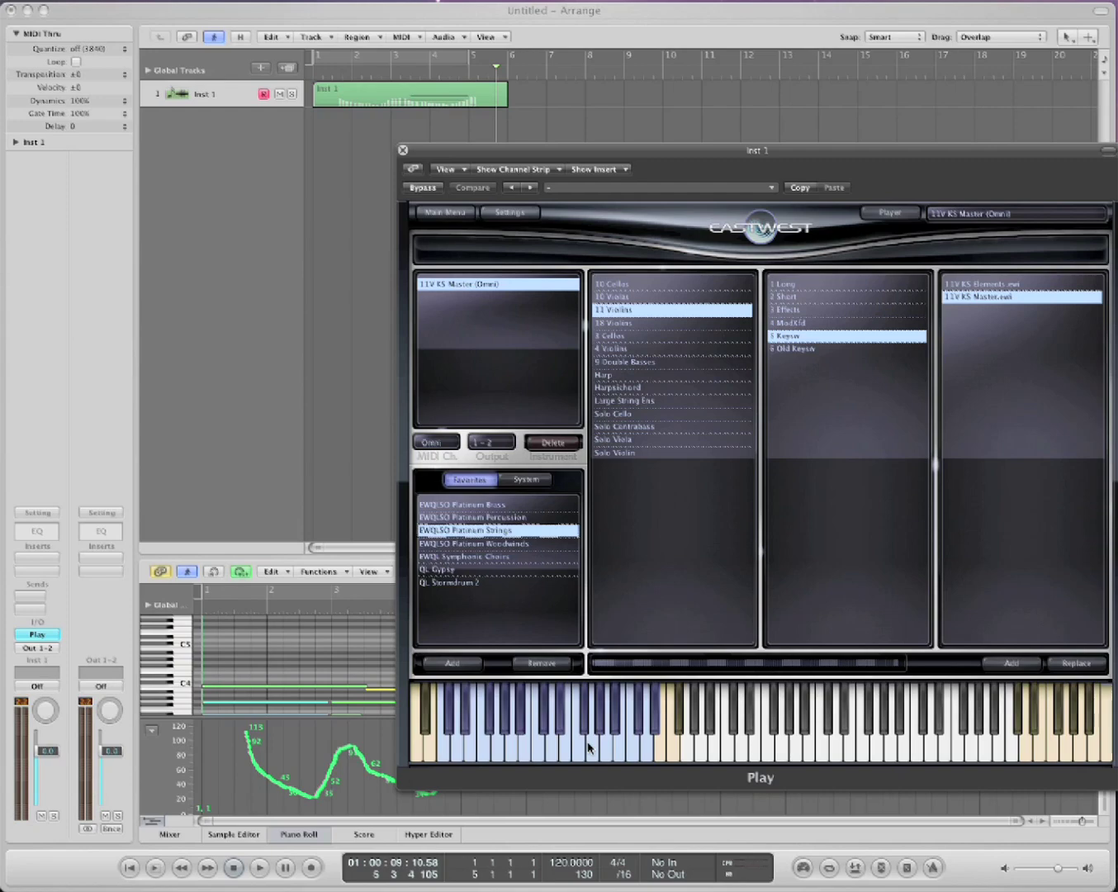
click(885, 217)
Uncheck the D#6-Lyr-Leg articulation in Play's Player view, then close the window with Cmd+W
mouse_move(846, 355)
mouse_down()
mouse_move(840, 494)
mouse_move(828, 340)
mouse_up()
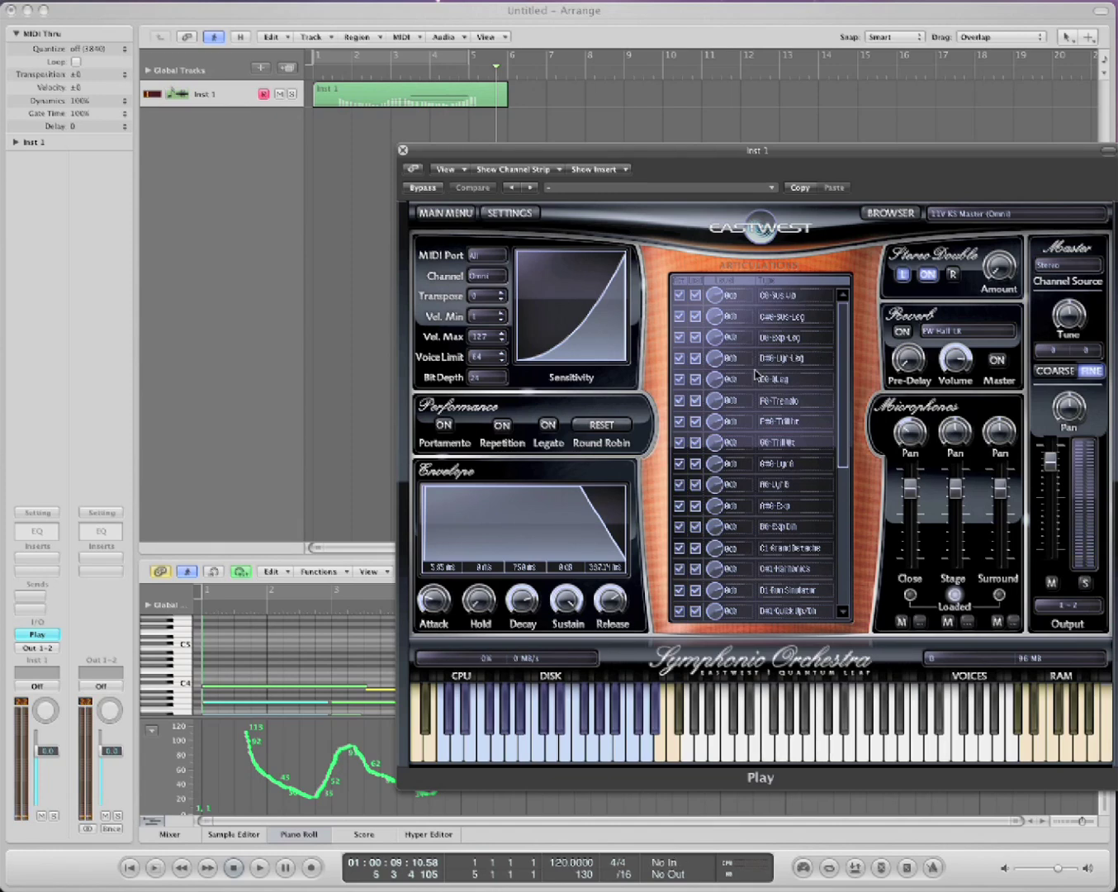
click(695, 358)
click(681, 359)
mouse_move(841, 330)
mouse_down()
mouse_move(842, 496)
mouse_move(845, 303)
mouse_up()
drag(804, 151, 734, 160)
key(super+w)
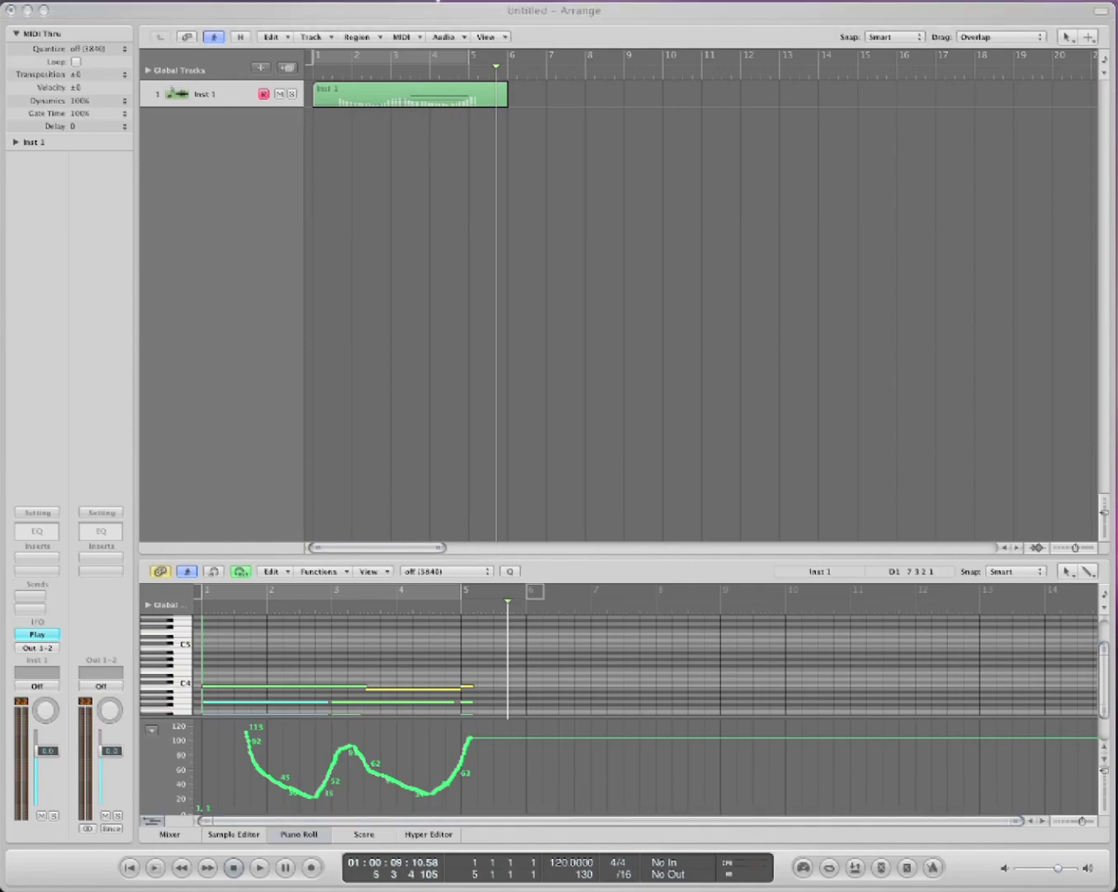
Open the Inst 1 region in the Piano Roll with the velocity lane hidden and playhead at start
drag(1055, 457, 1117, 343)
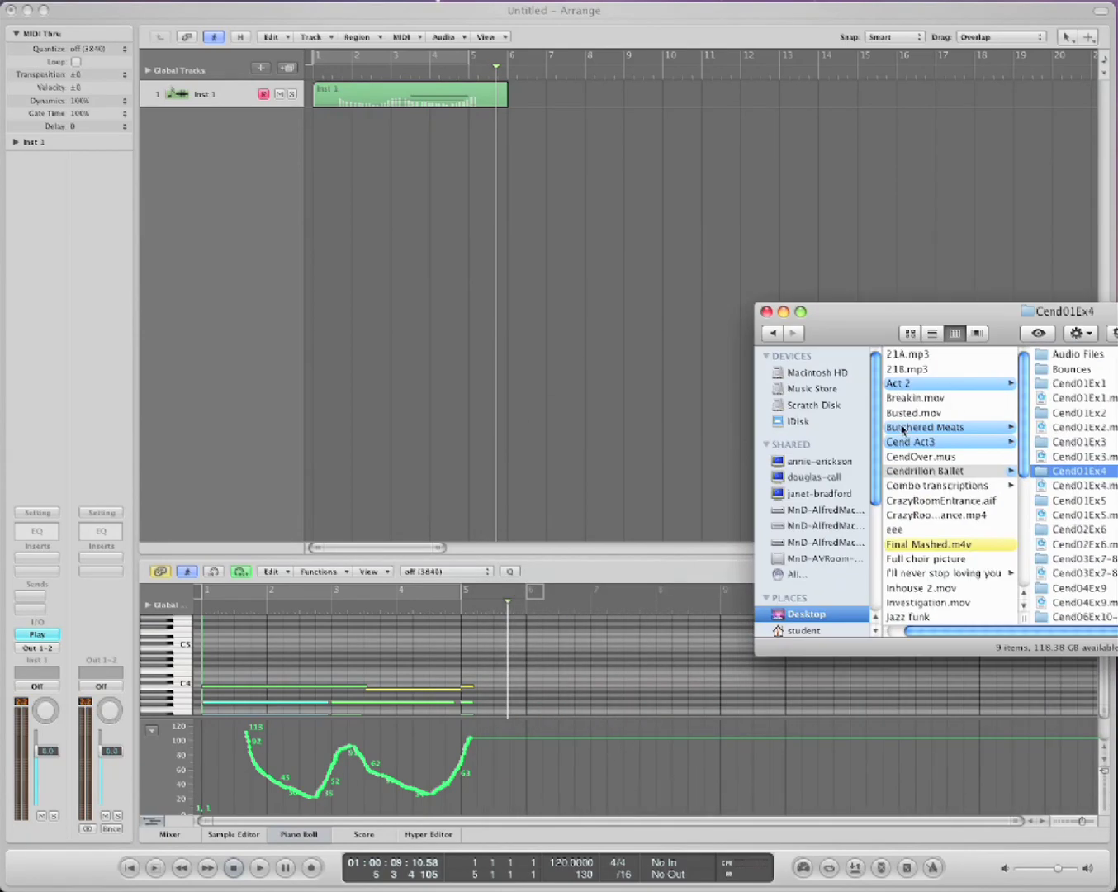
click(608, 562)
double_click(408, 101)
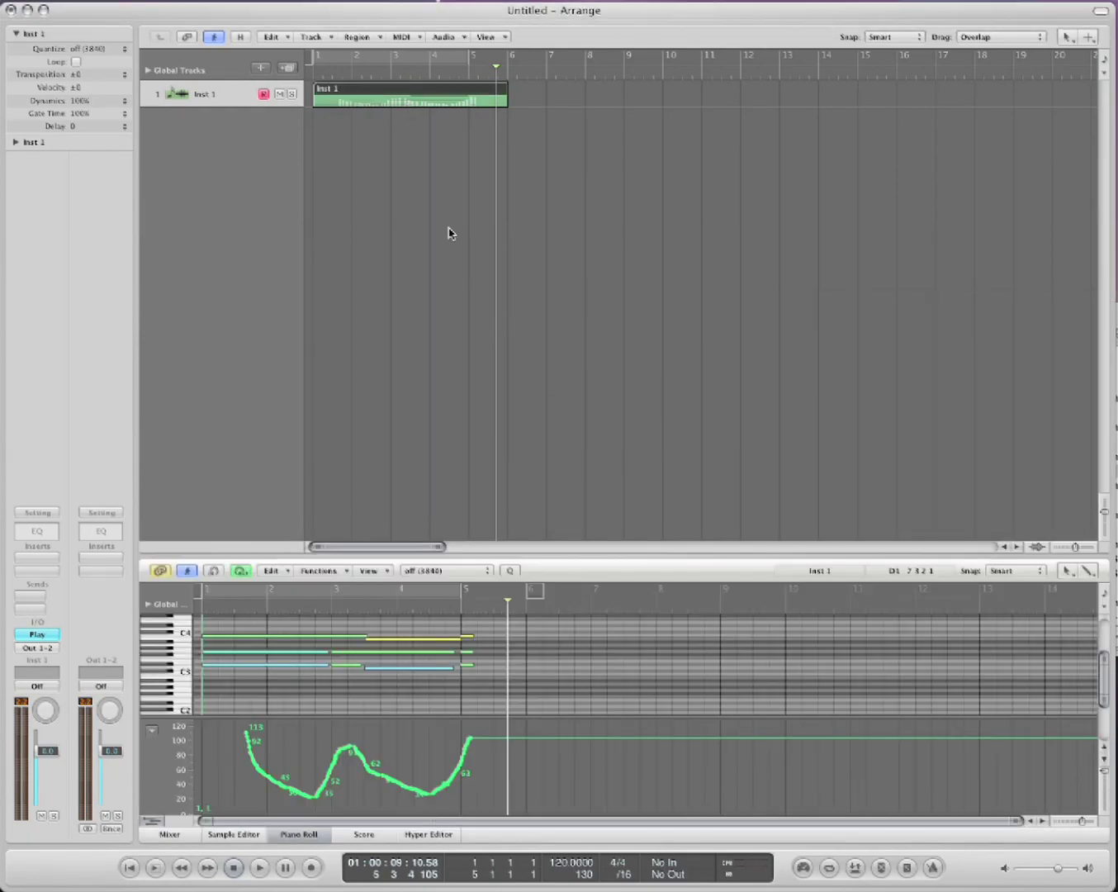
click(152, 821)
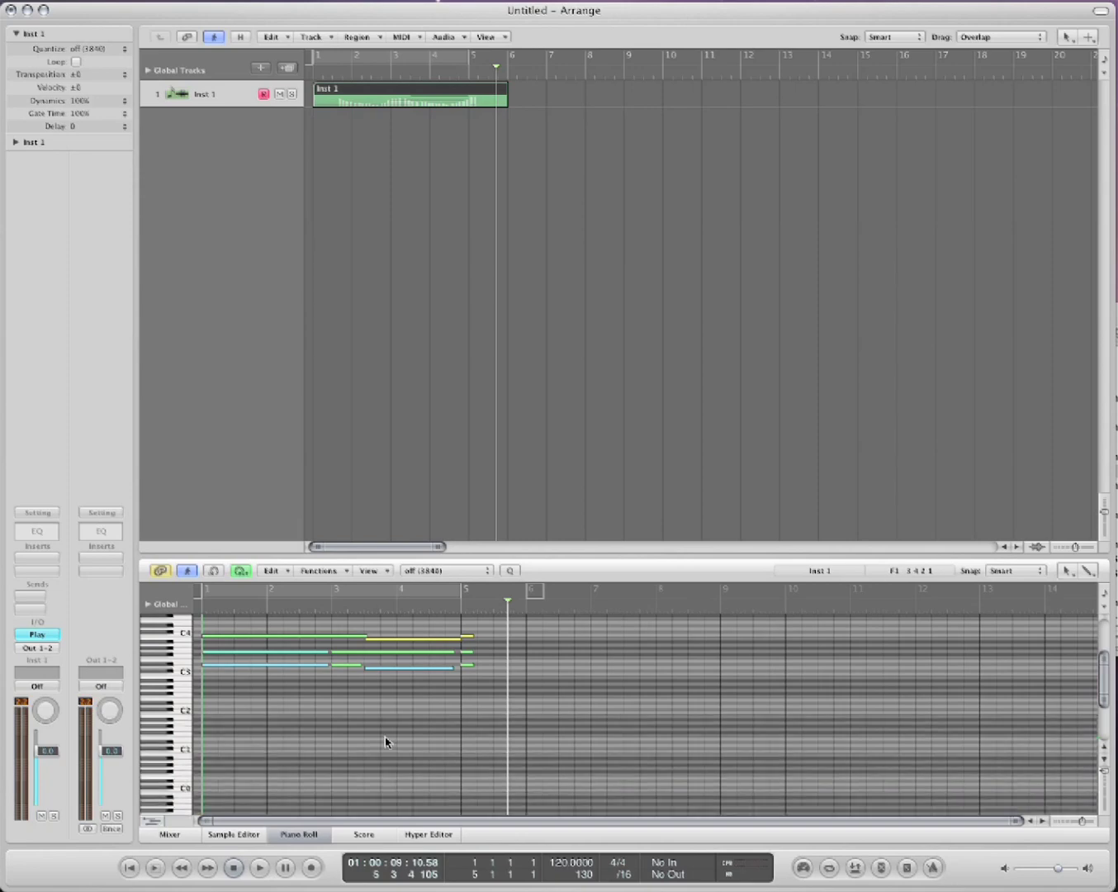
key(Return)
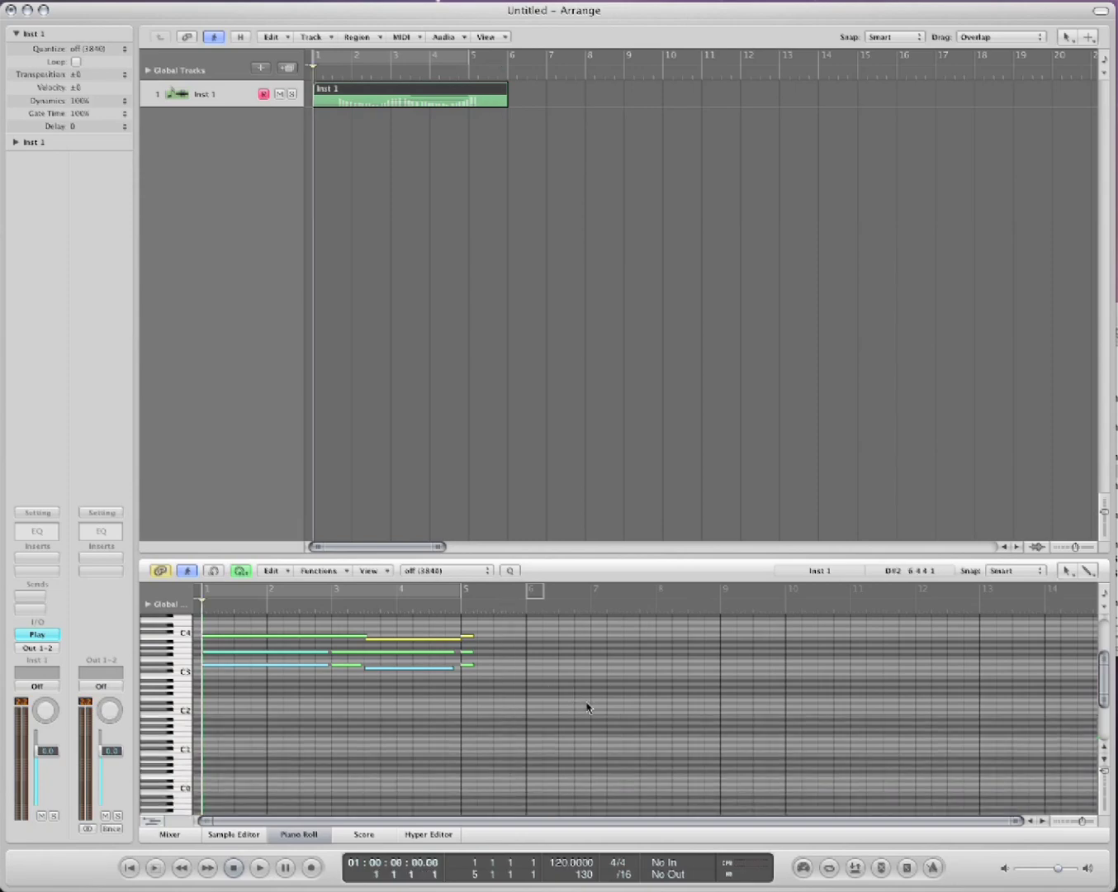
Pencil in a short D#1 note in bar 3
key(Escape)
key(2)
key(Escape)
key(3)
click(335, 741)
key(Escape)
key(Escape)
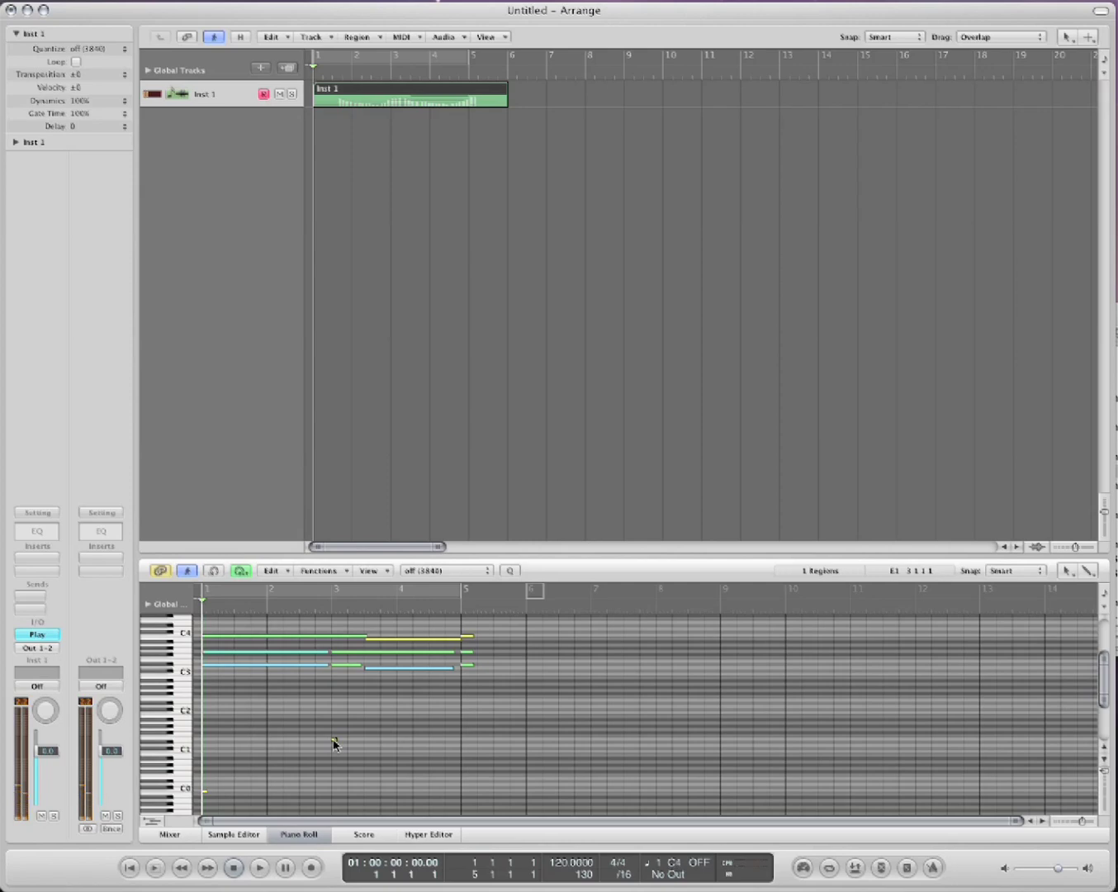
Draw a short F0 note in bar 3, play the notes back, and add another low note near C0
key(Escape)
key(p)
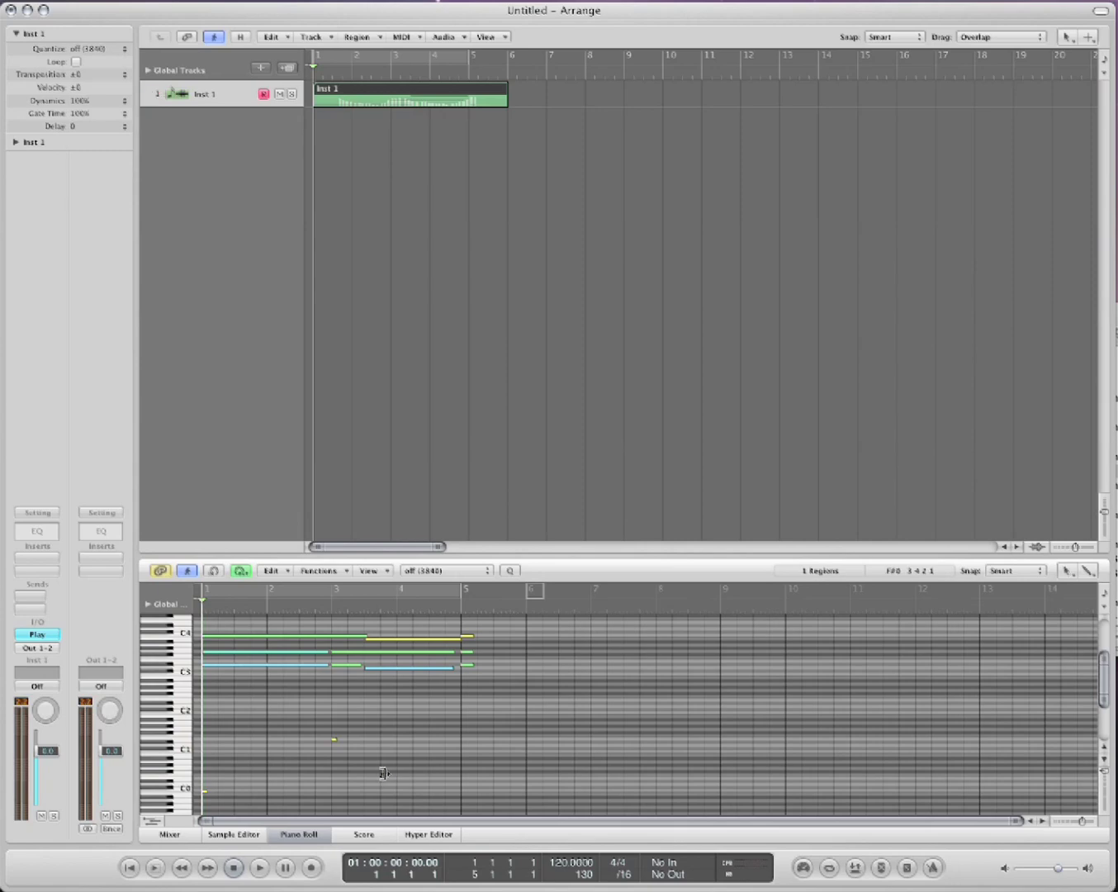
click(377, 778)
drag(376, 777, 362, 778)
key(space)
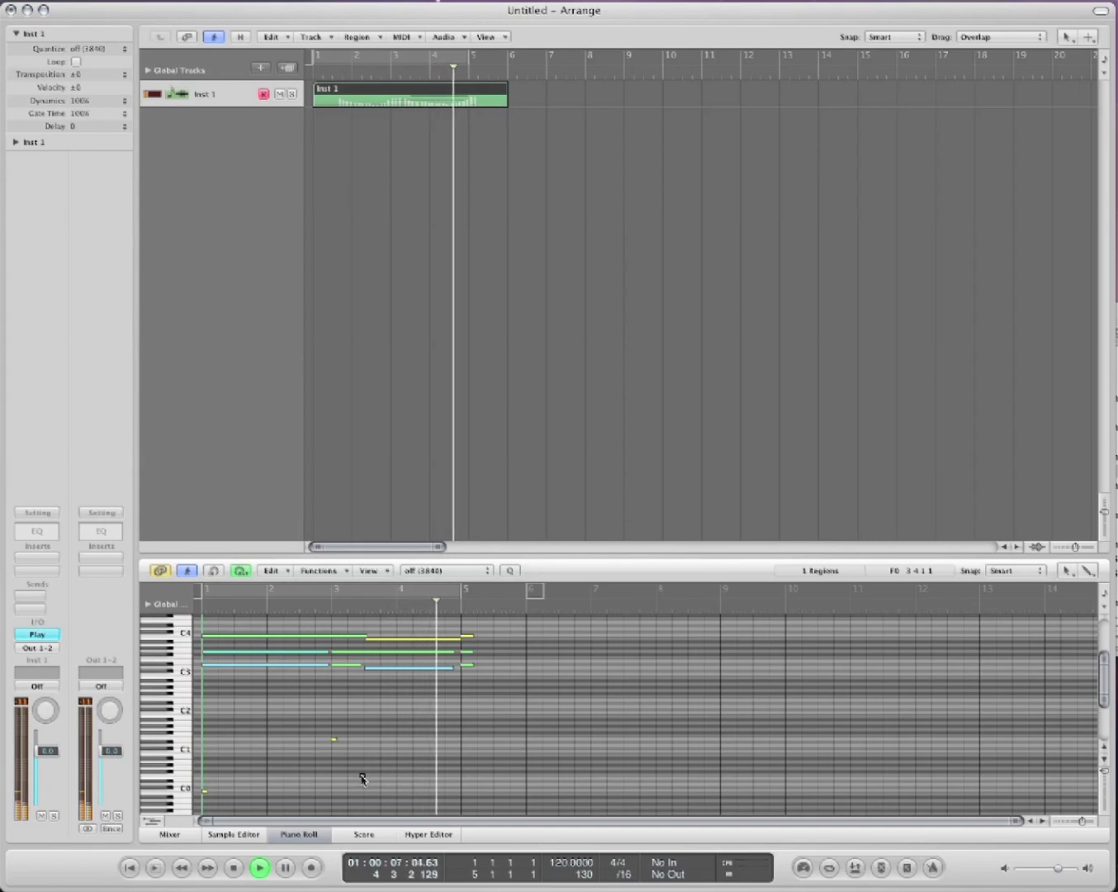
key(space)
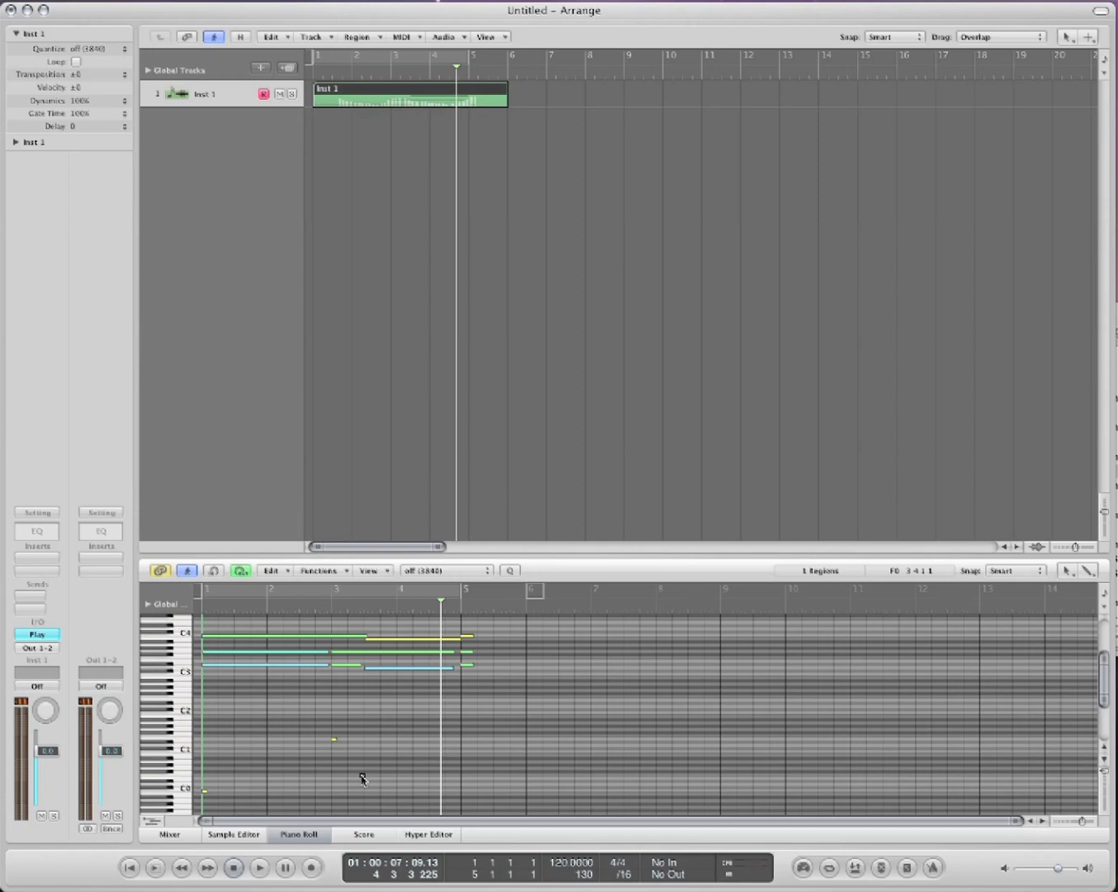
click(363, 778)
key(super+Tab)
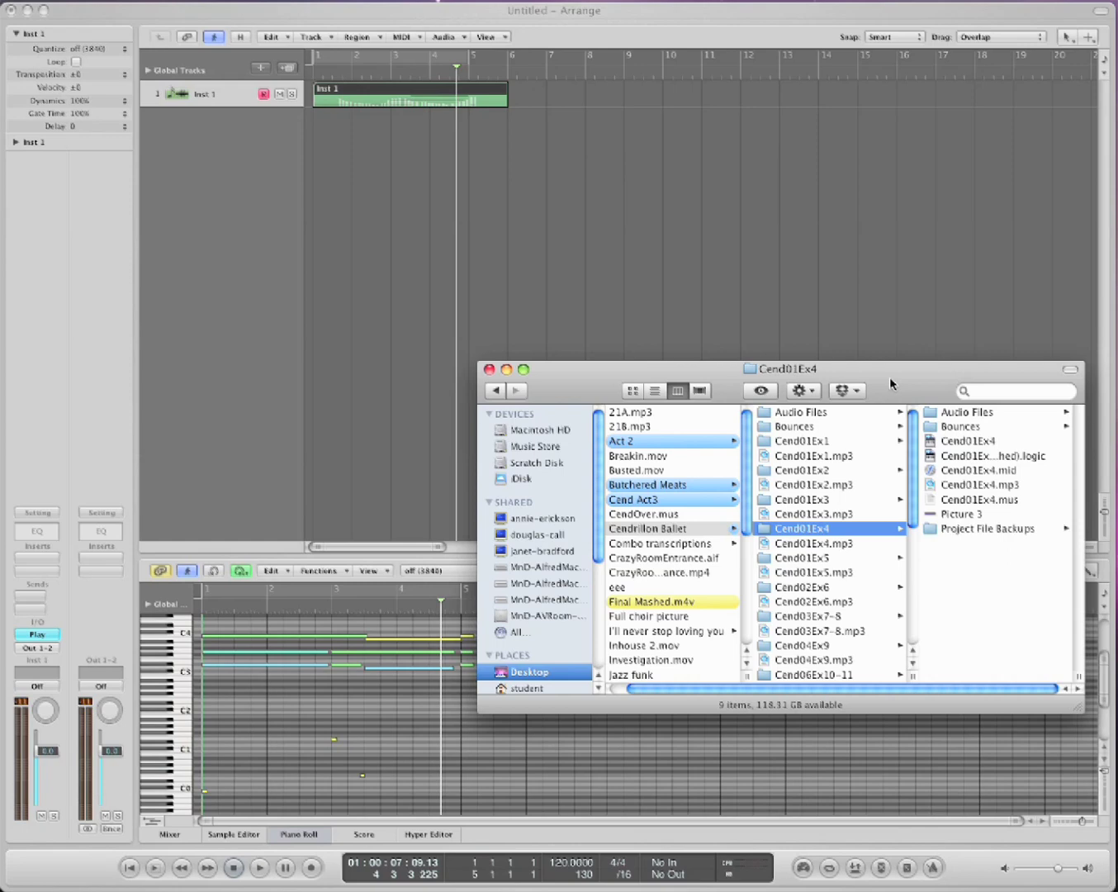
Preview then pause Cend01Ex4.mp3, and open Cend01Ex4.mus in Finale 2009
click(954, 488)
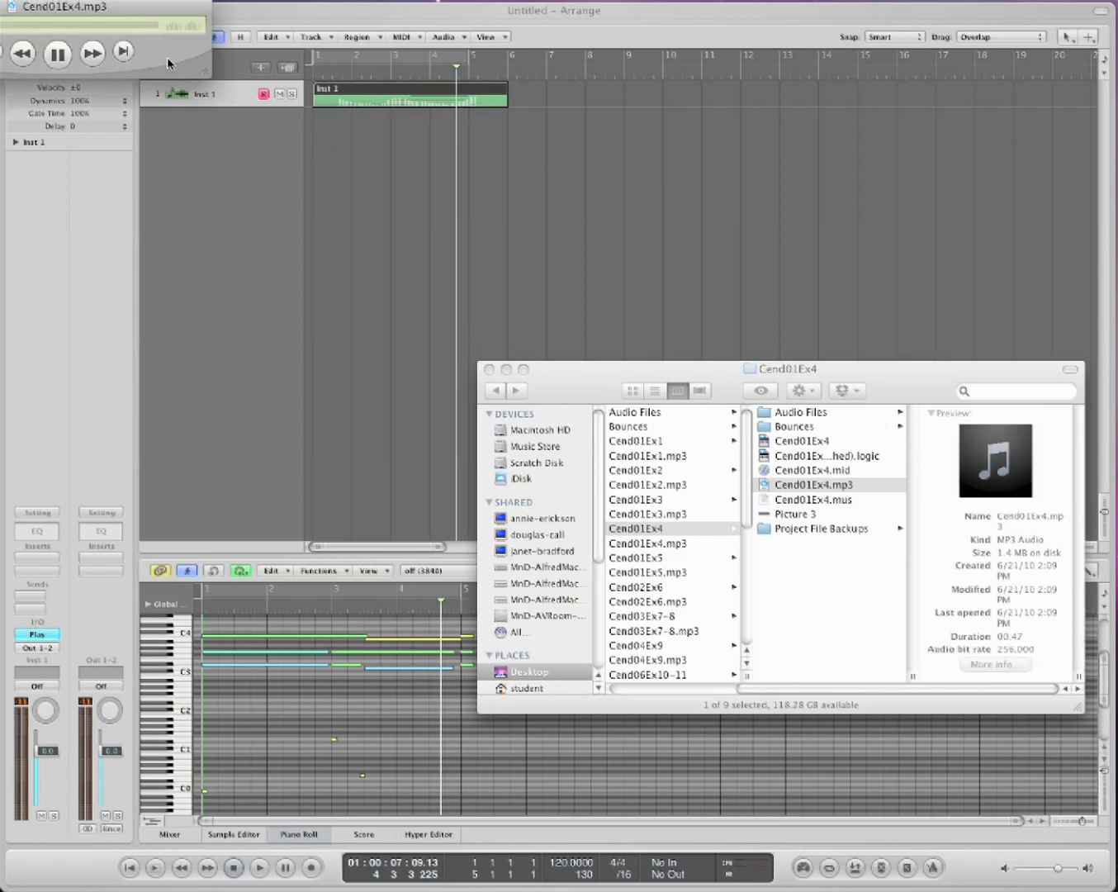
drag(167, 57, 1015, 261)
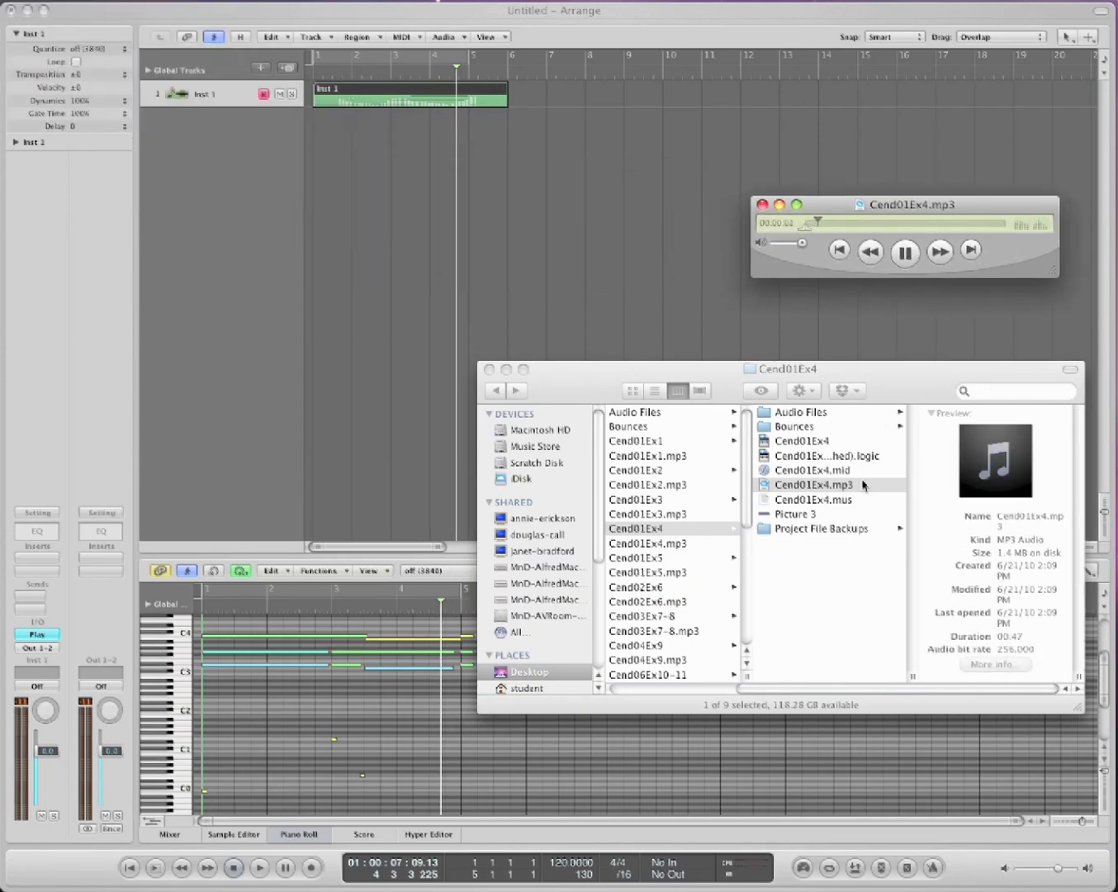
click(830, 500)
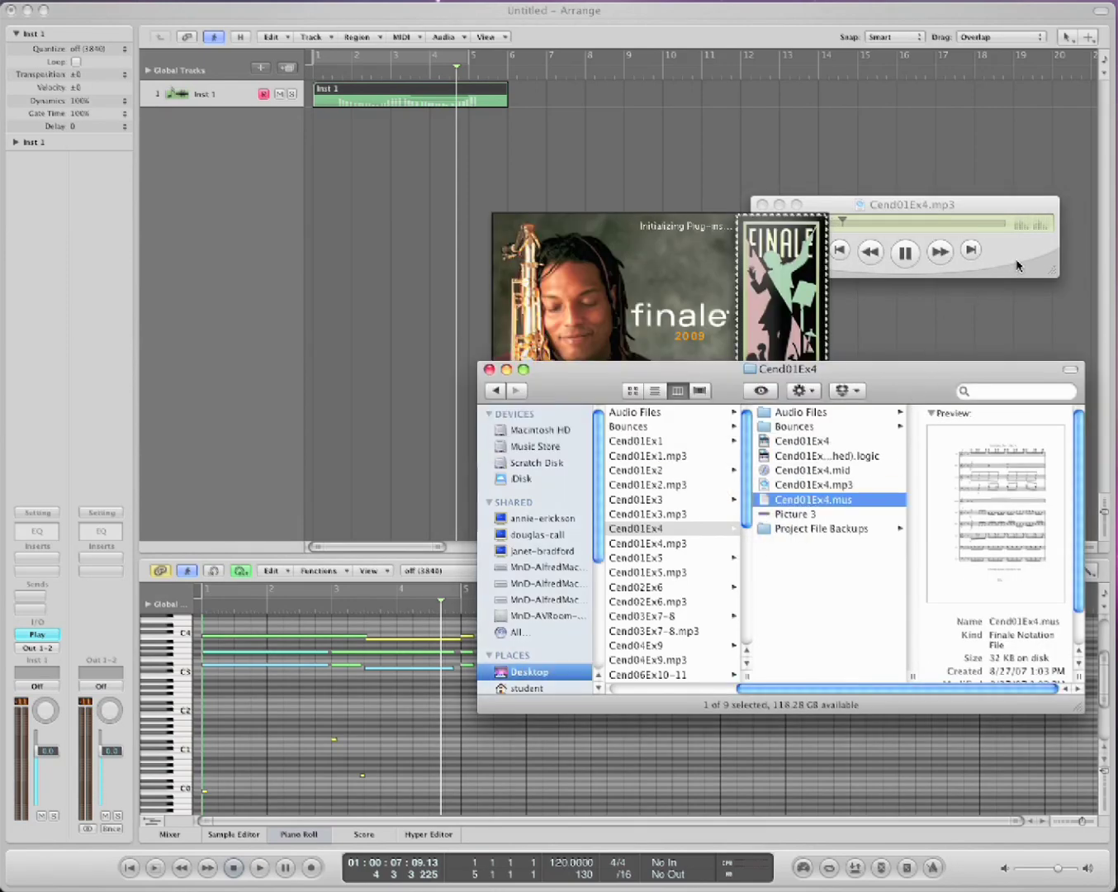
drag(1020, 261, 1027, 210)
key(space)
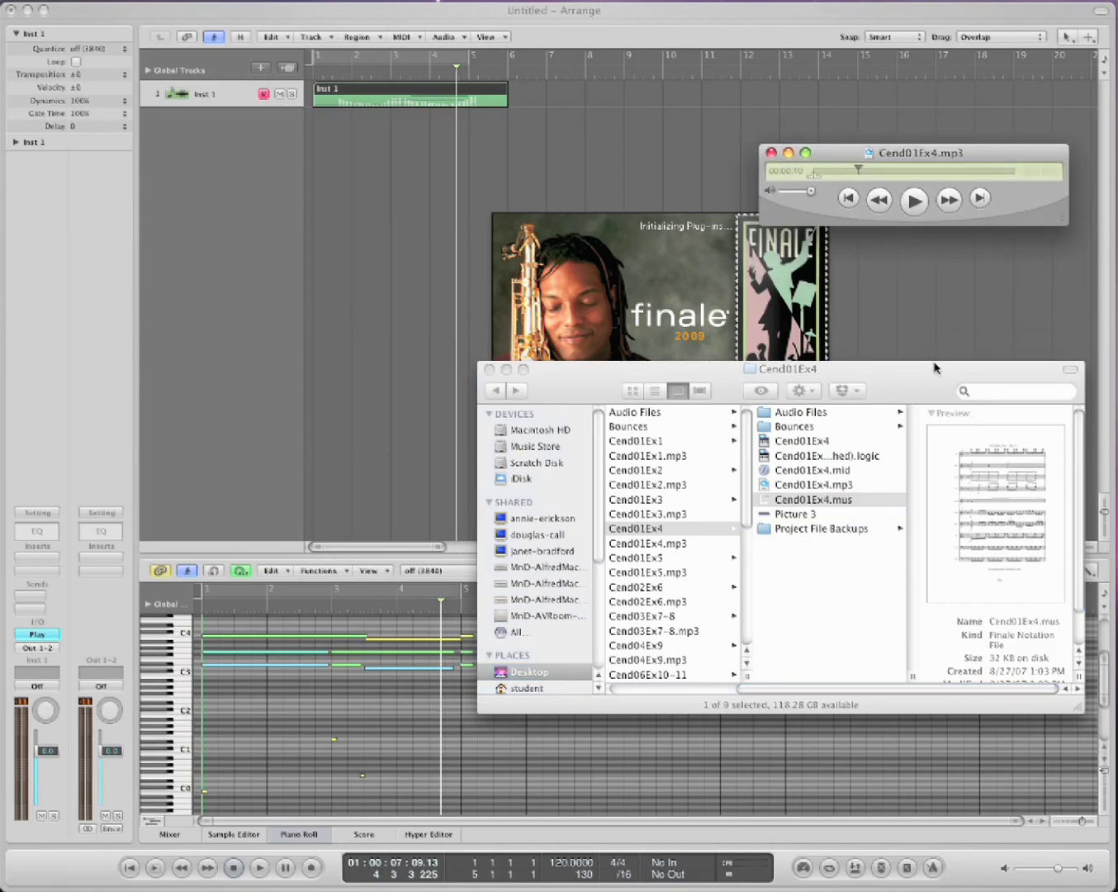
drag(923, 375, 958, 484)
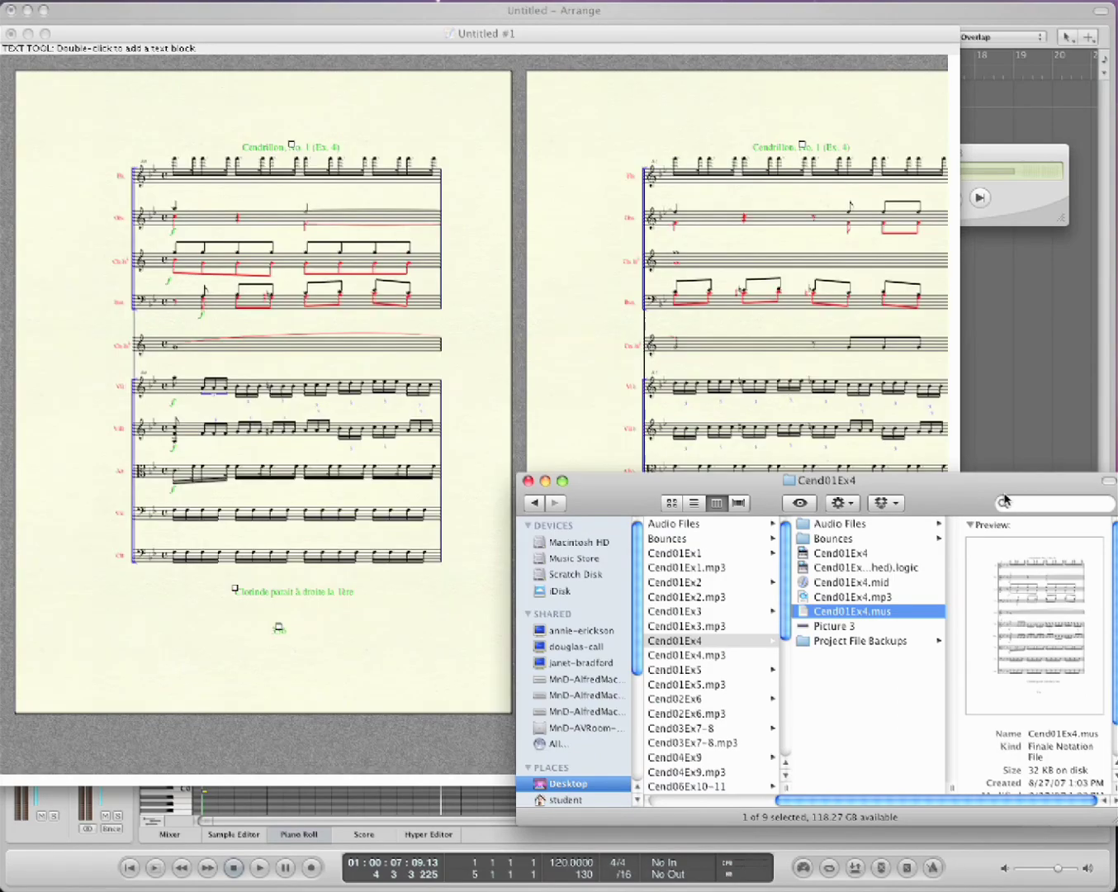
Save the score as Standard MIDI File Cend01Ex4.mid, then close it in Finale
drag(696, 35, 831, 108)
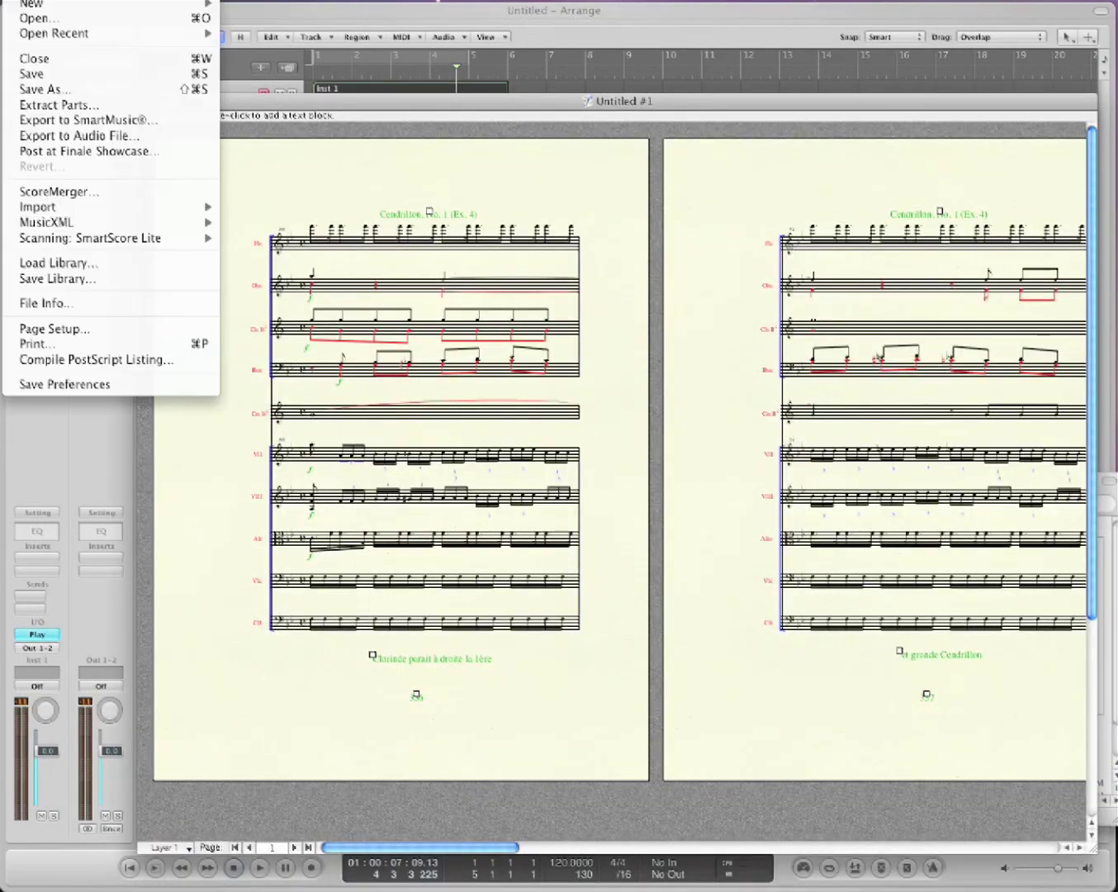
click(91, 89)
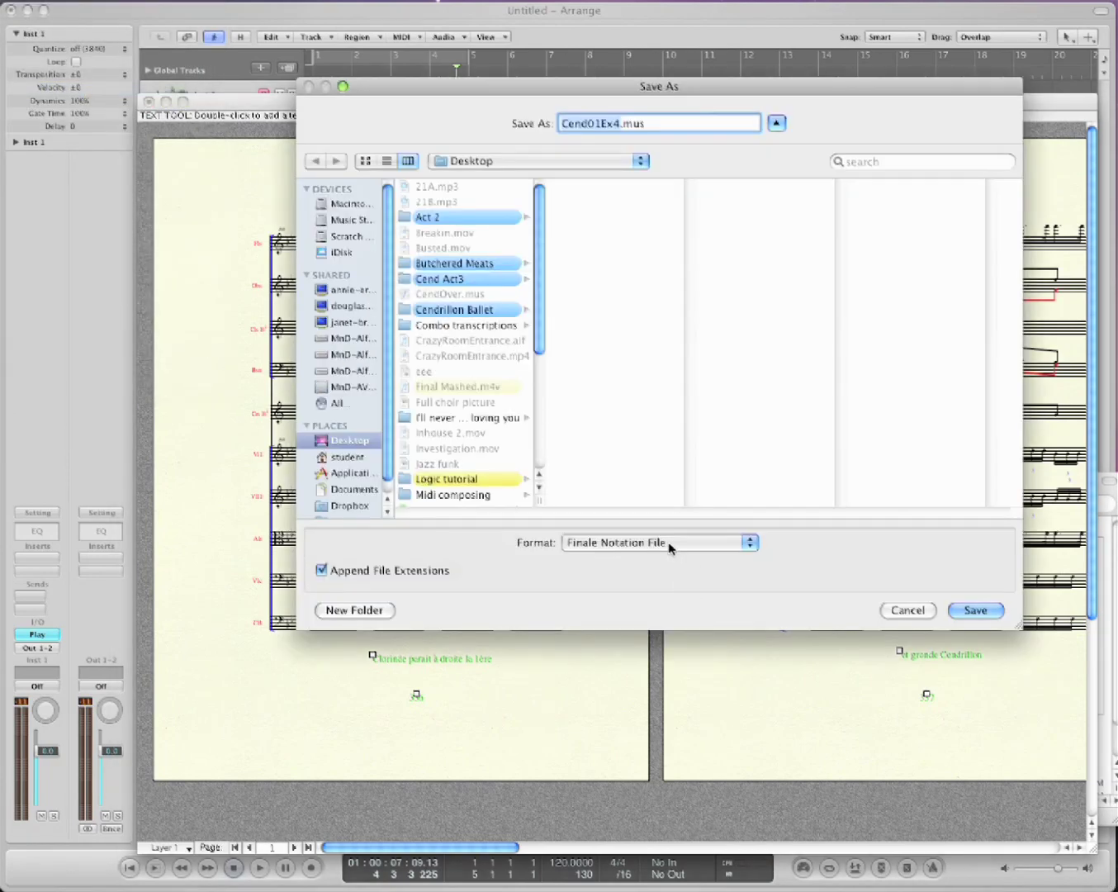
click(660, 546)
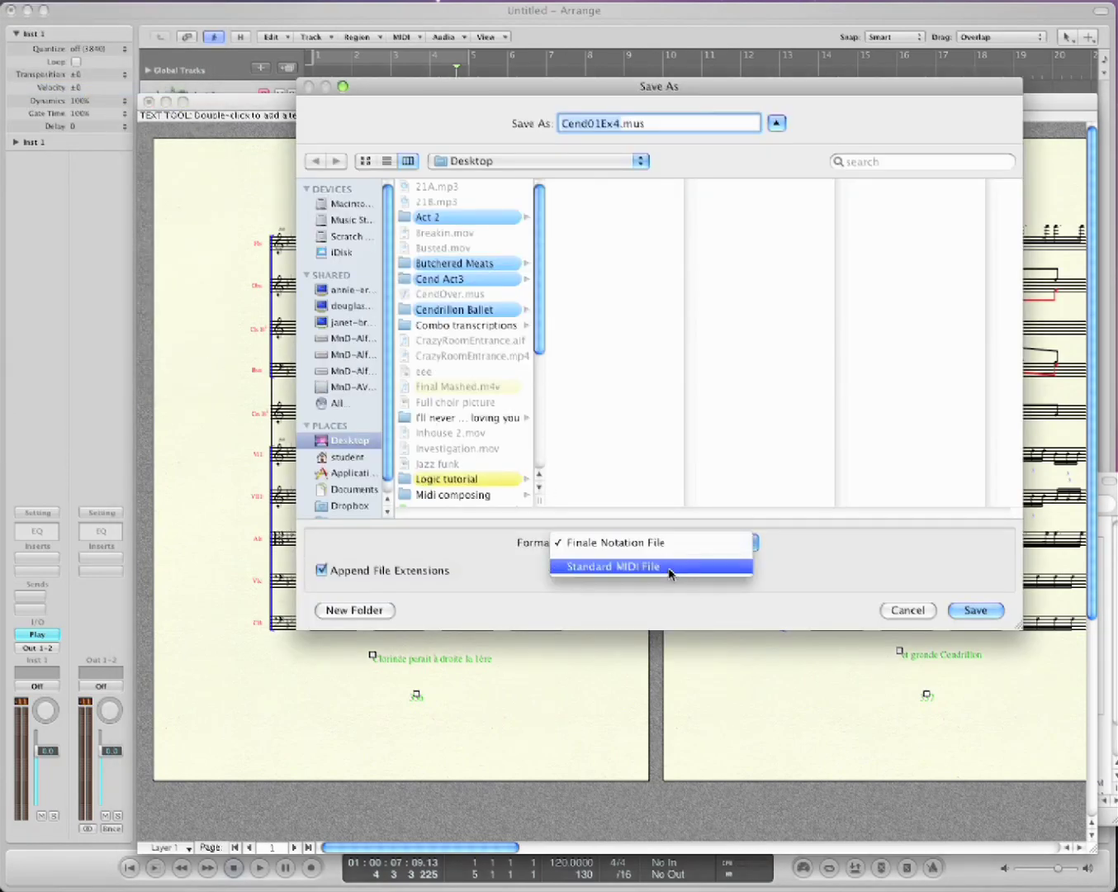
click(670, 570)
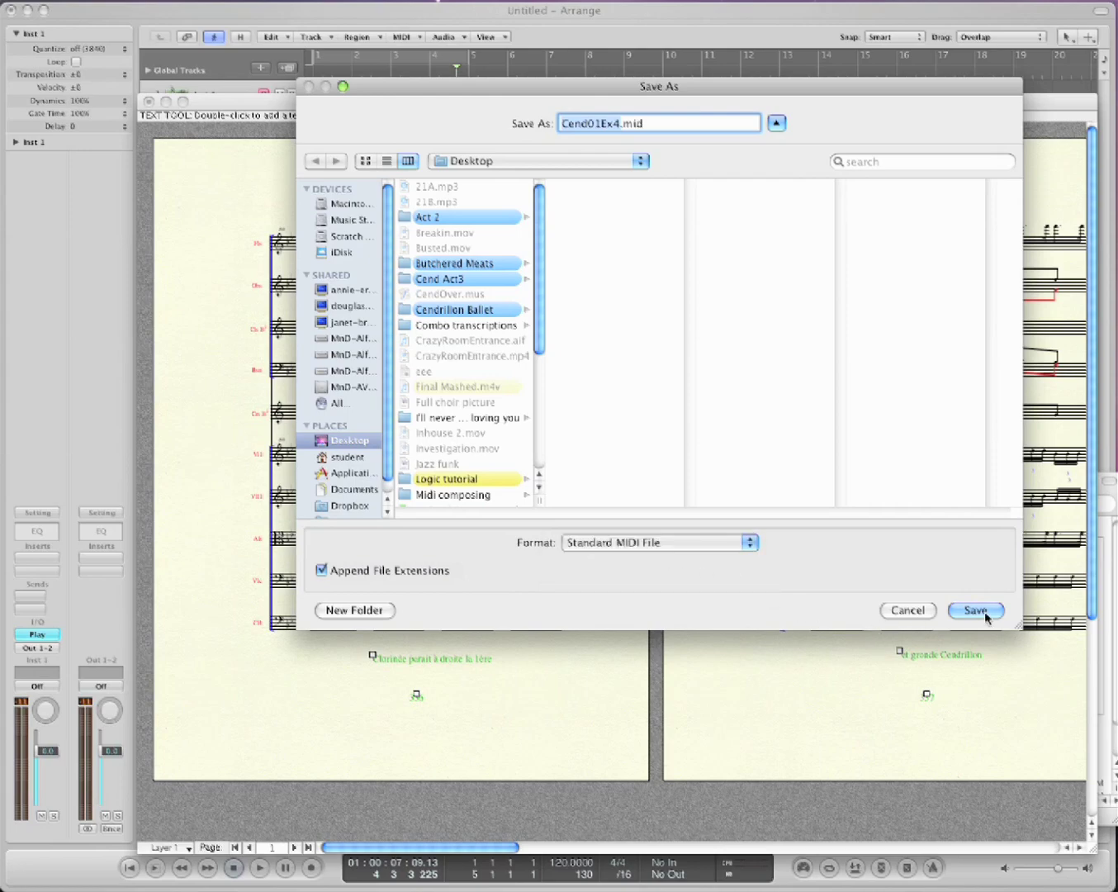
click(909, 614)
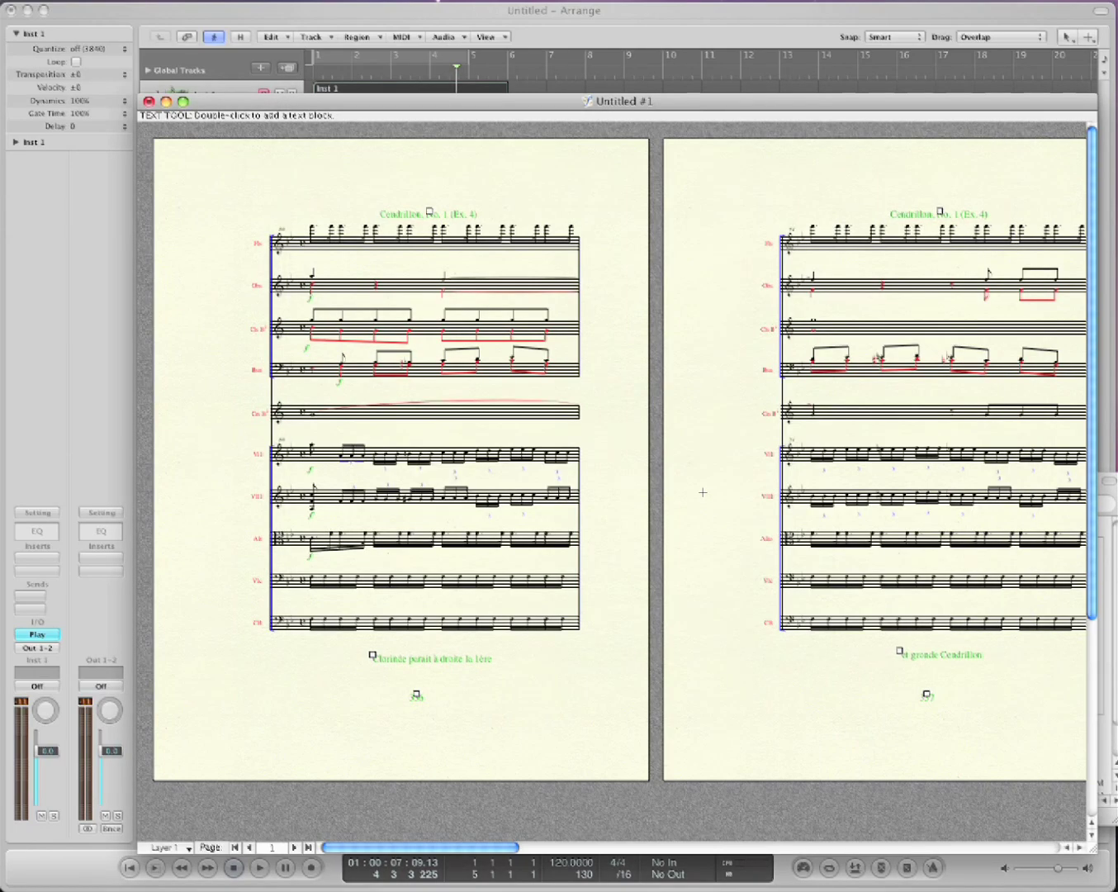
key(super+w)
Discard the Finale score's changes and confirm Cend01Ex4.mid is an 8 KB MIDI file in Finder
click(607, 290)
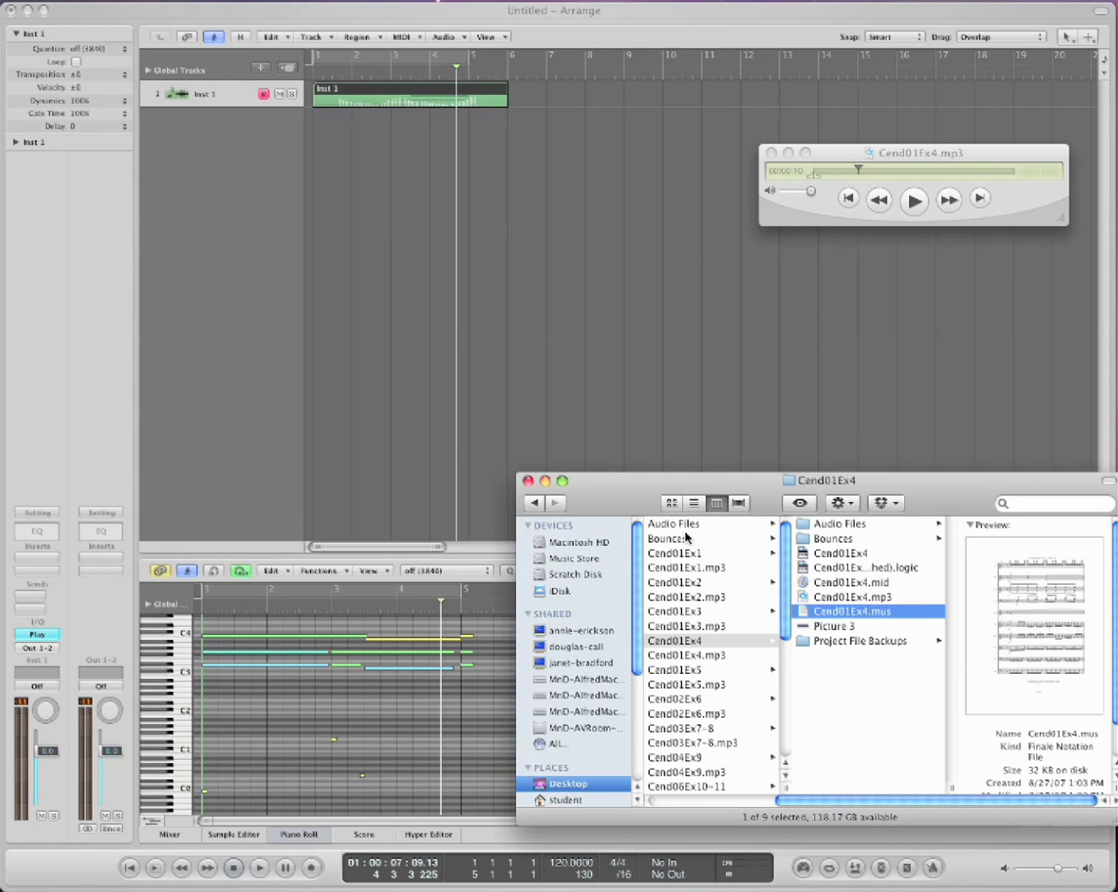
drag(633, 496, 641, 483)
click(1010, 222)
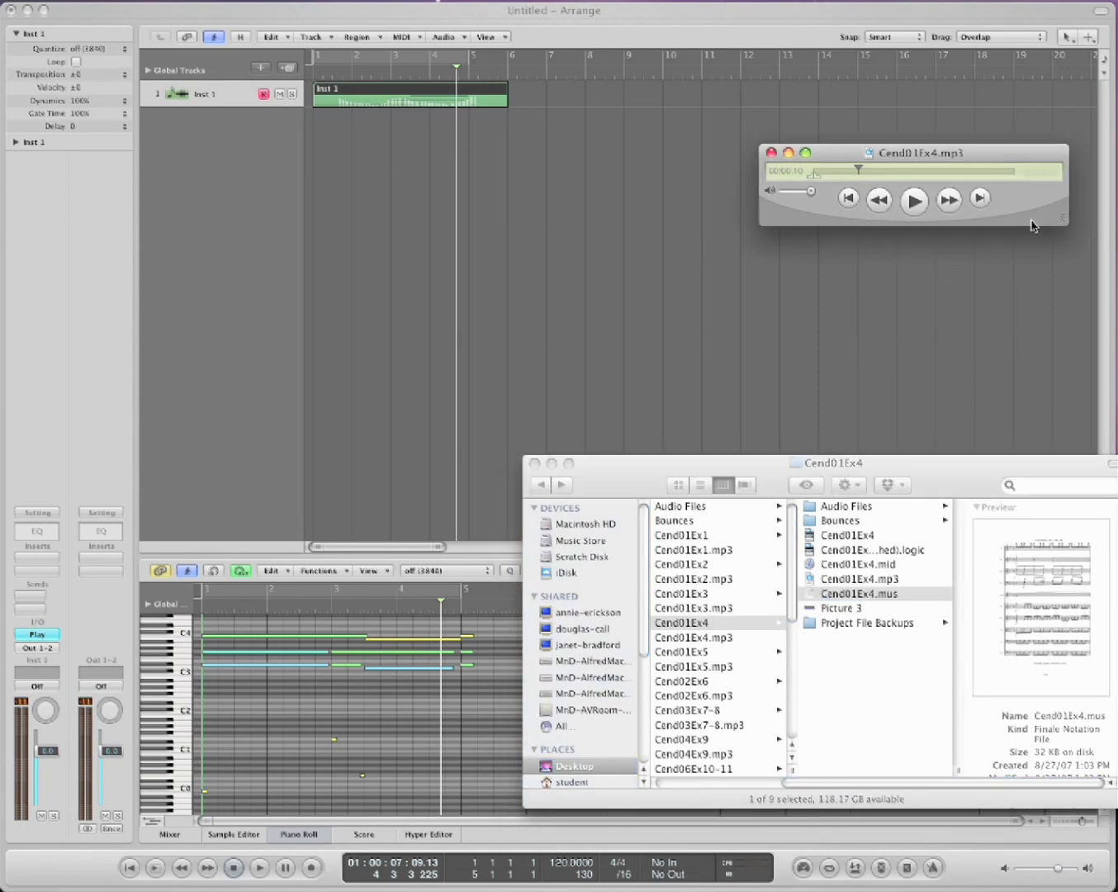
click(861, 567)
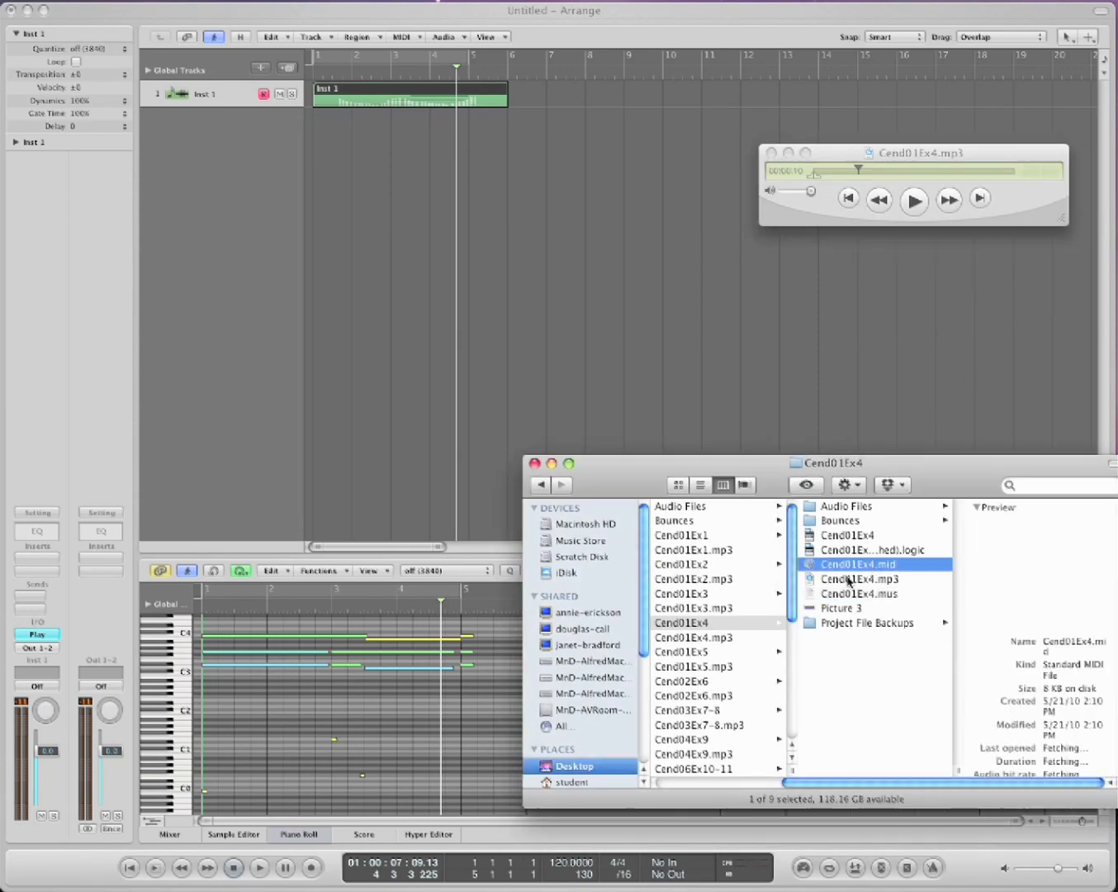
click(134, 28)
Import Desktop > Cendrillon Ballet > Cend01Ex4 > Cend01Ex4.mid, accepting the new SMPTE frame rate
click(13, 0)
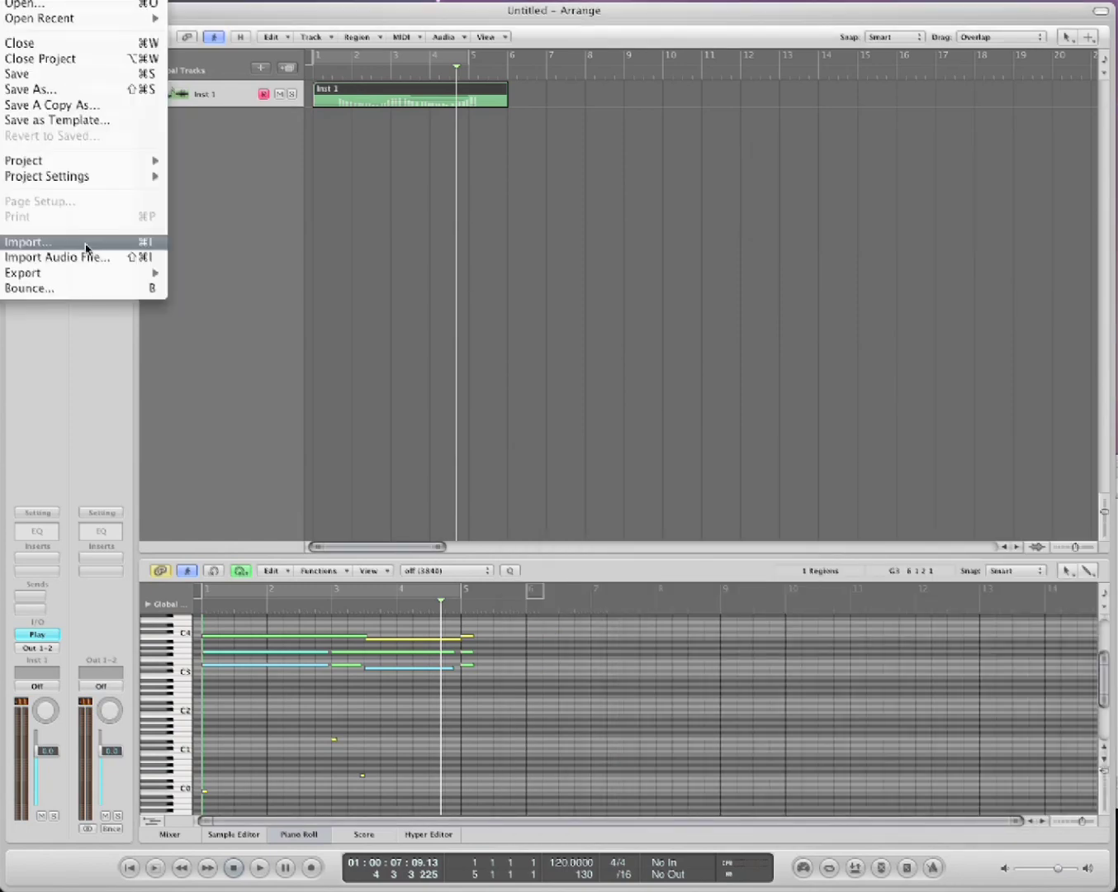
click(34, 242)
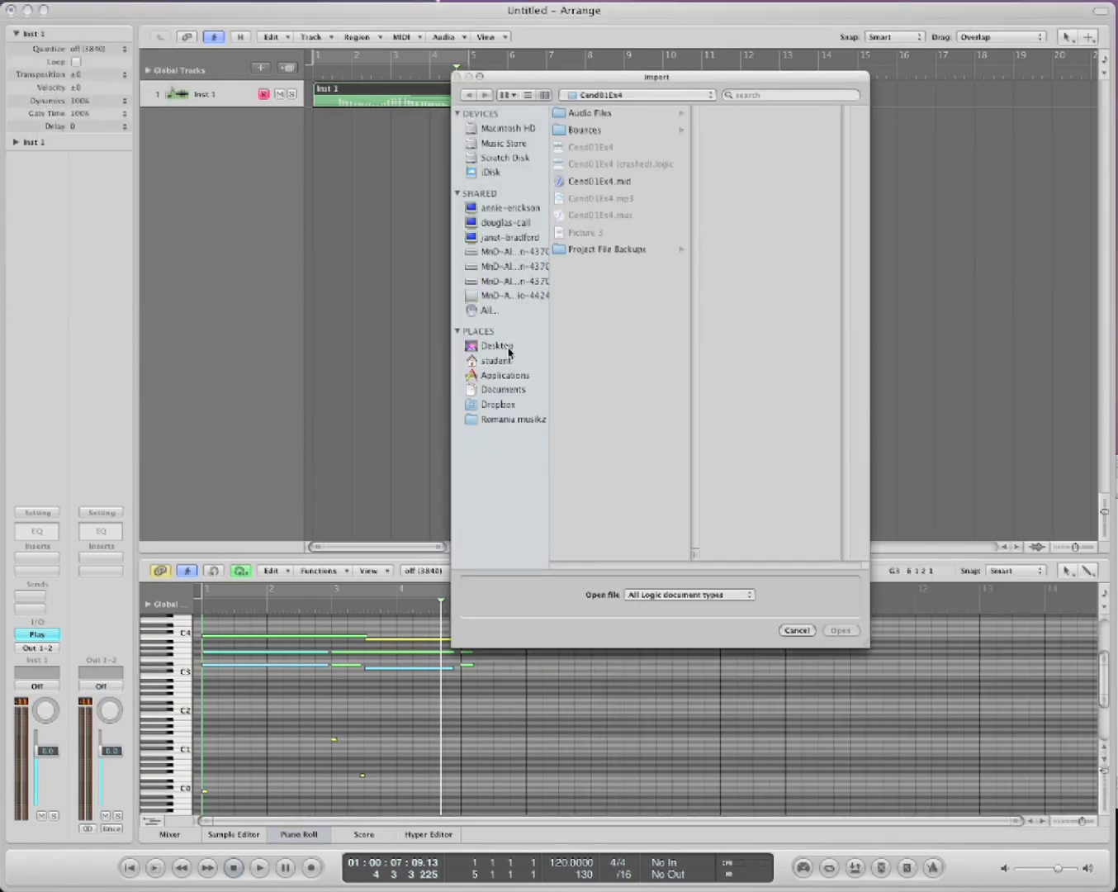
click(505, 347)
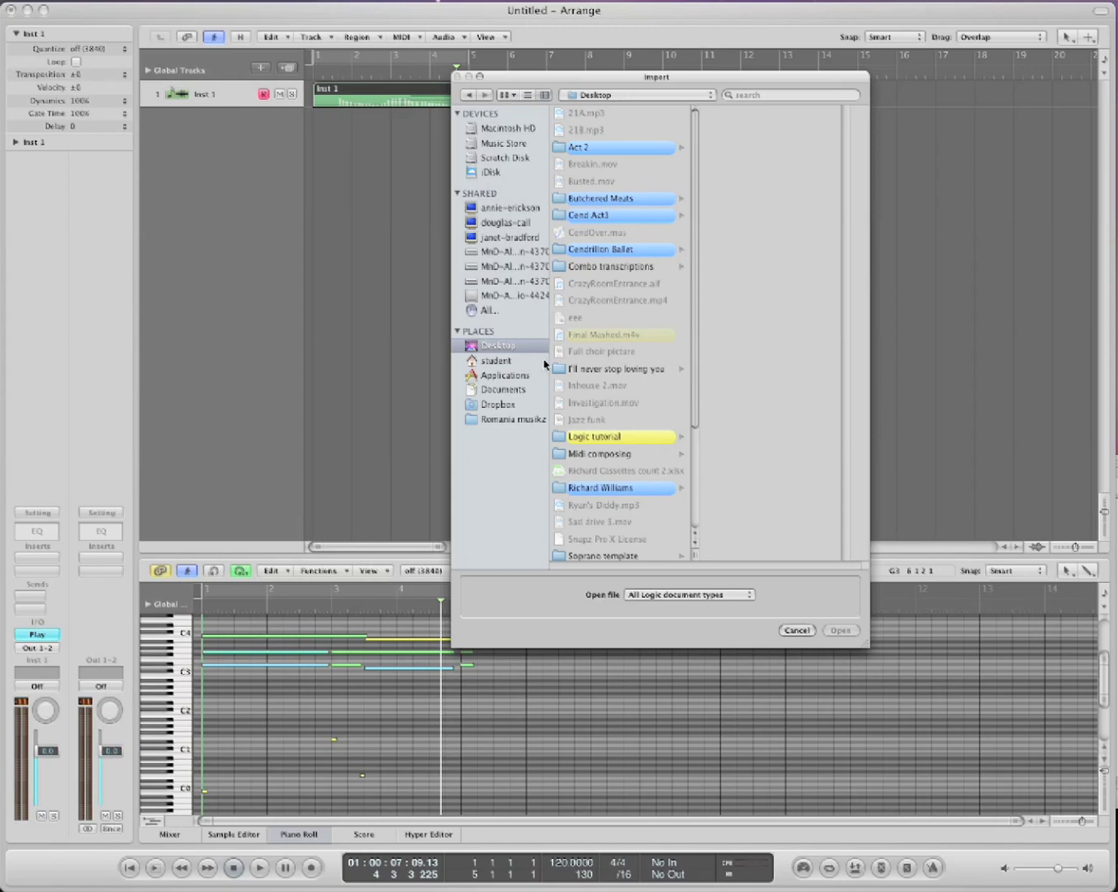
click(617, 249)
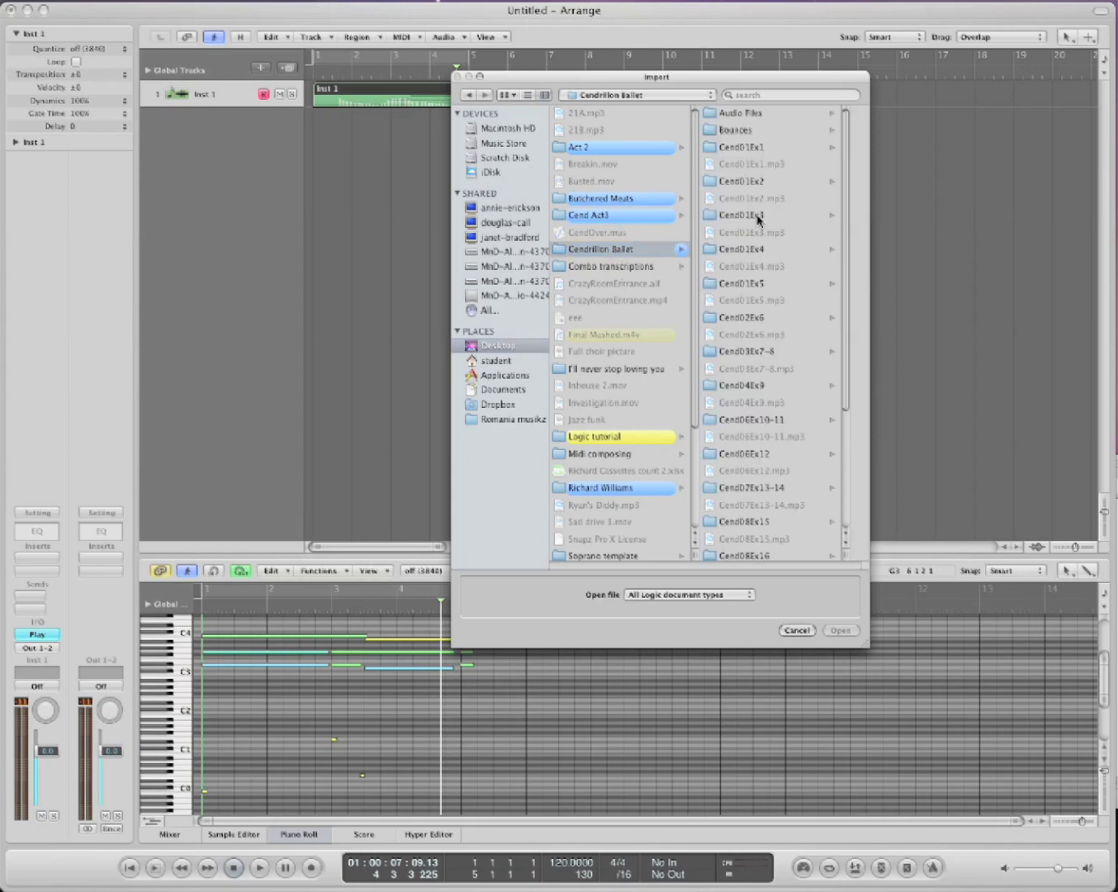
click(759, 249)
click(790, 180)
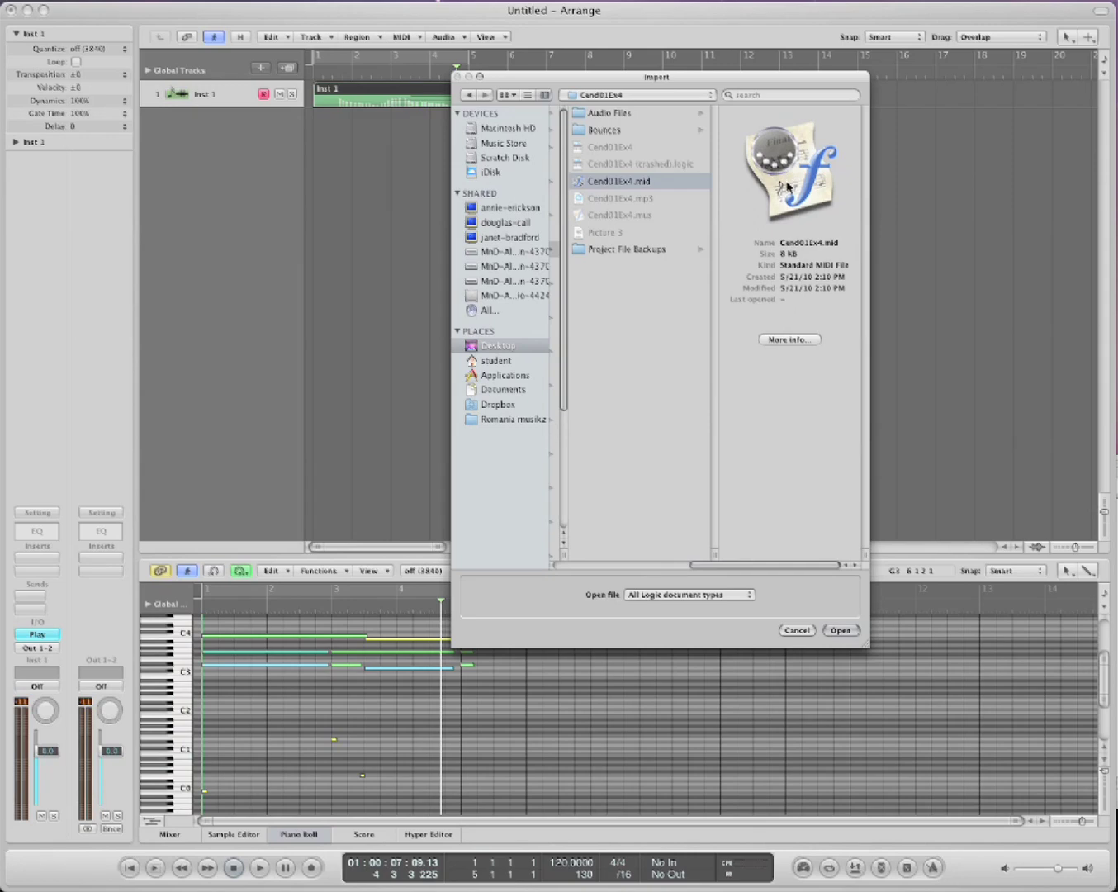
click(644, 213)
click(643, 186)
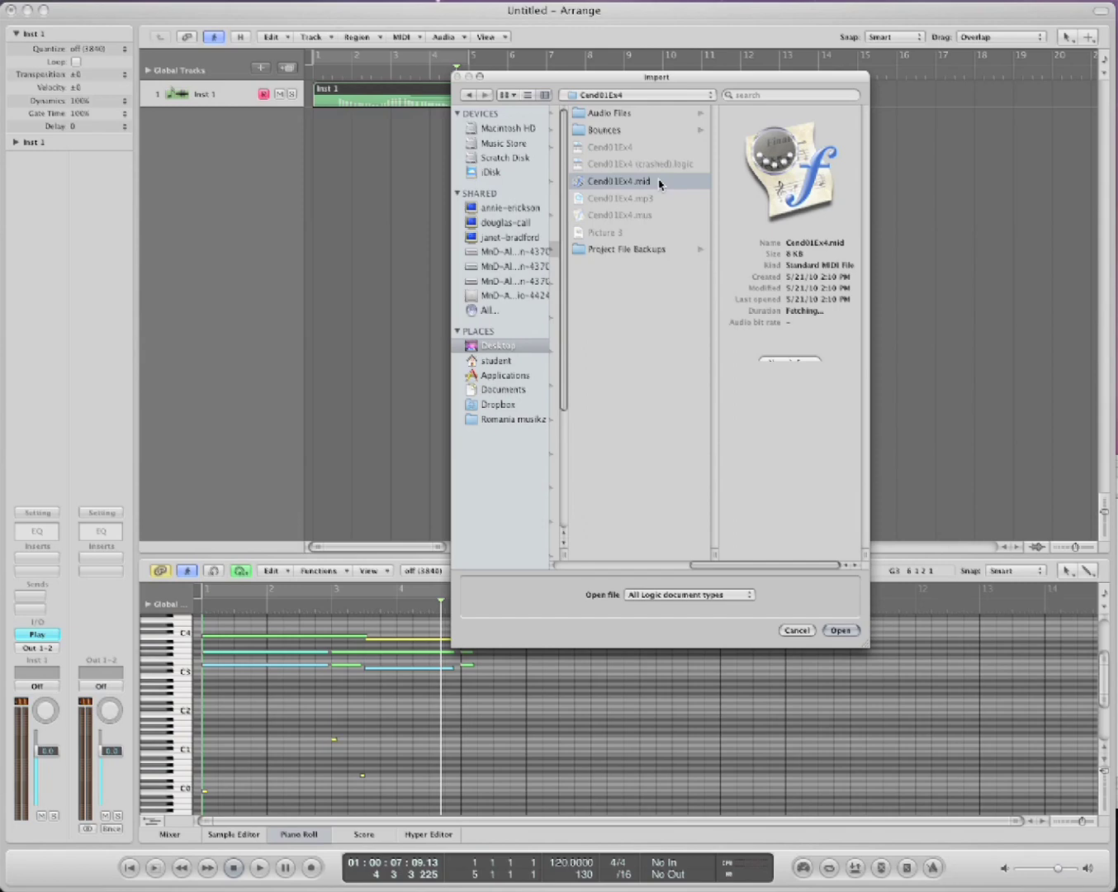
double_click(660, 181)
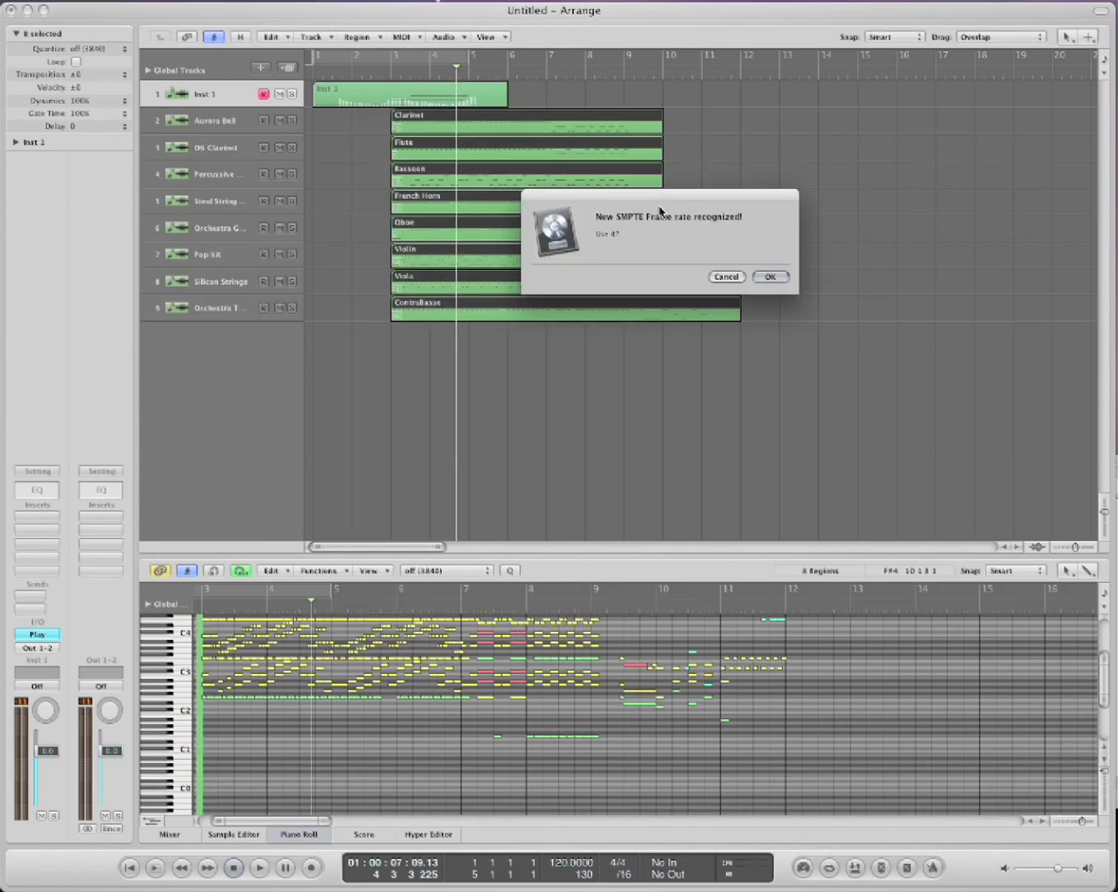
click(767, 277)
Move the eight imported instrument regions so they start at bar 1
click(494, 105)
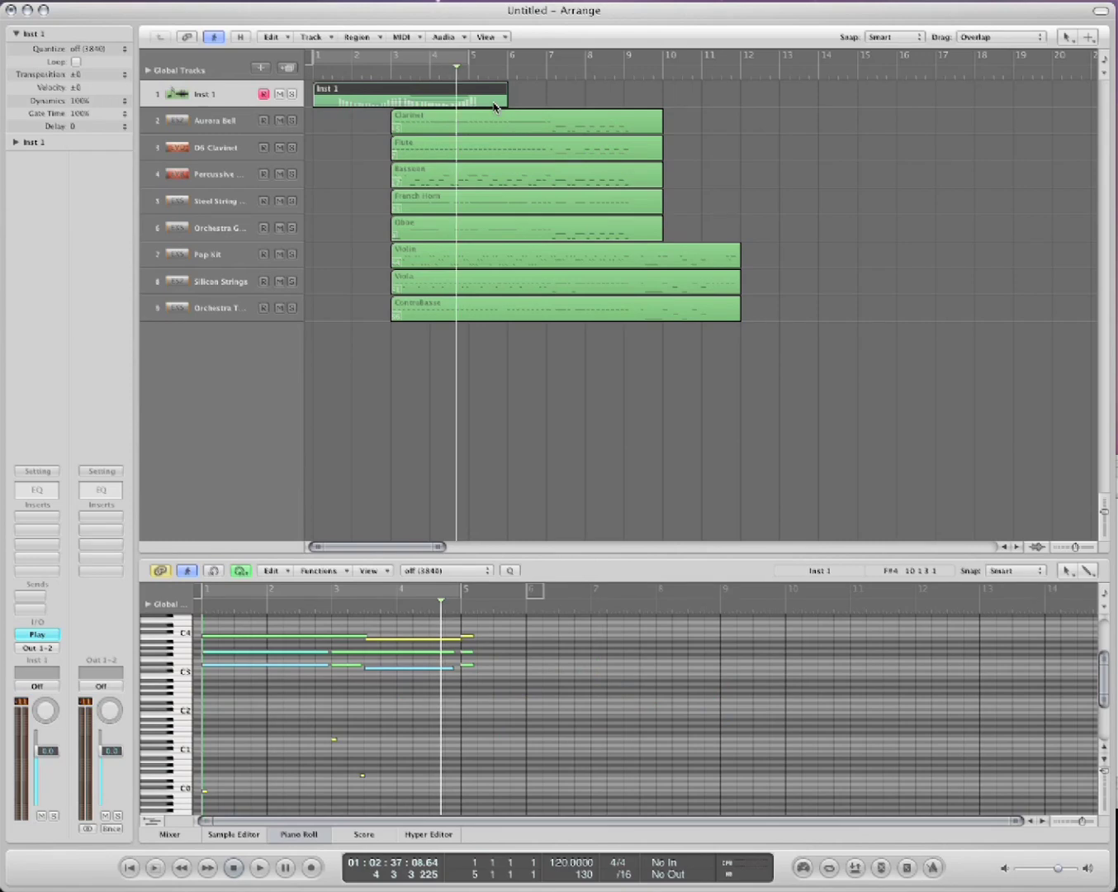
drag(741, 364, 432, 120)
drag(697, 365, 588, 276)
click(229, 256)
click(219, 306)
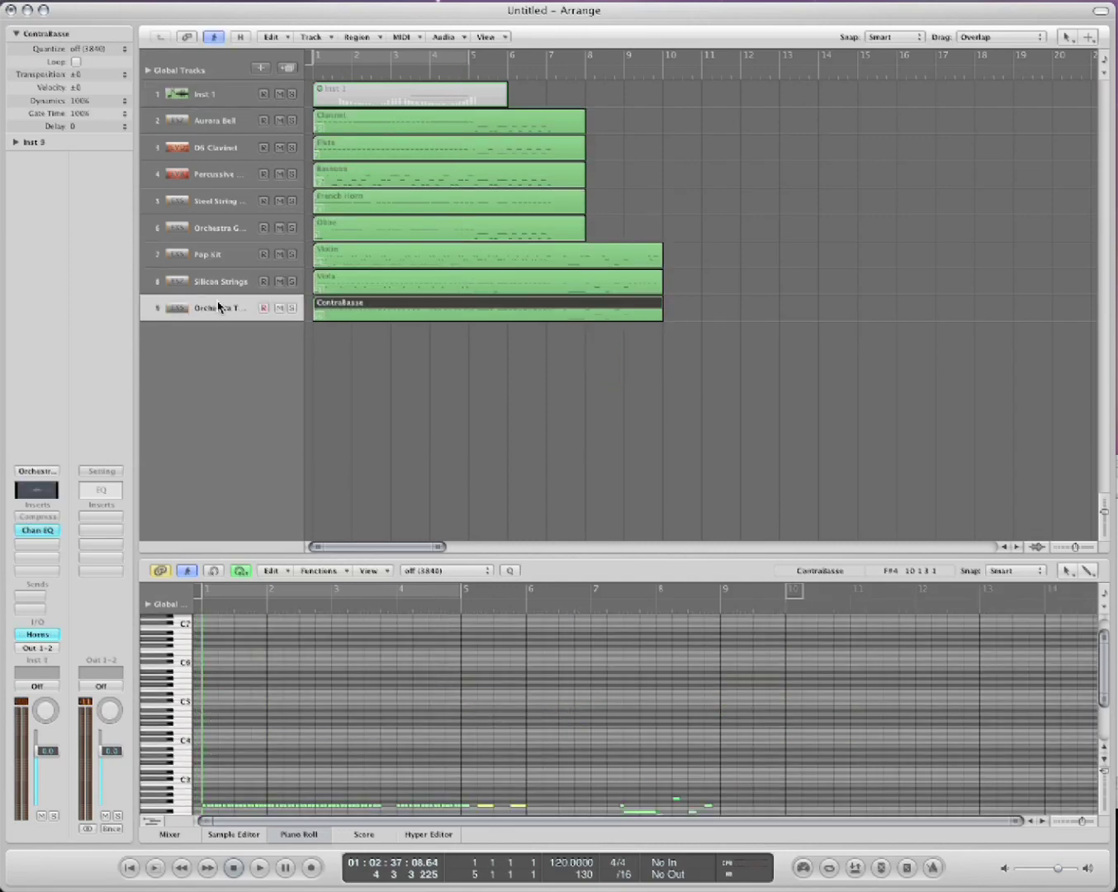
click(588, 350)
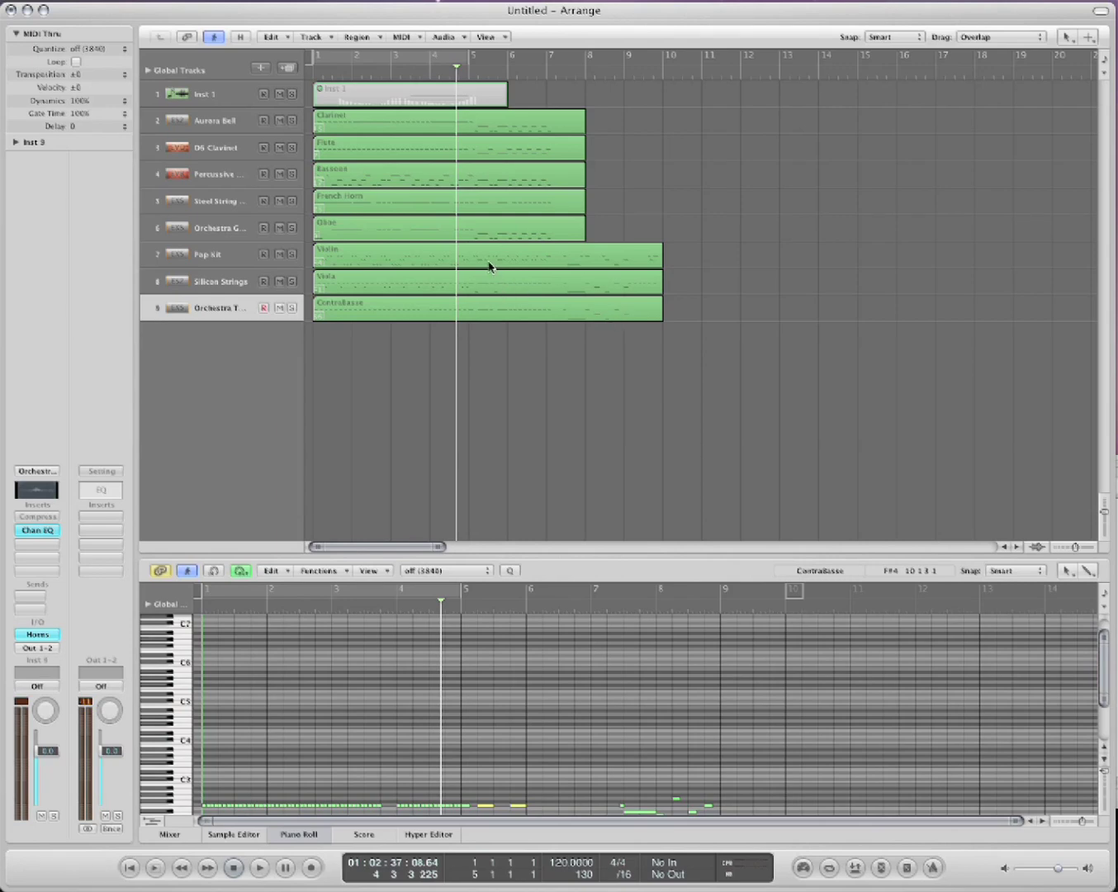
Show the Viola region's notes, then switch the editor to score notation
click(551, 288)
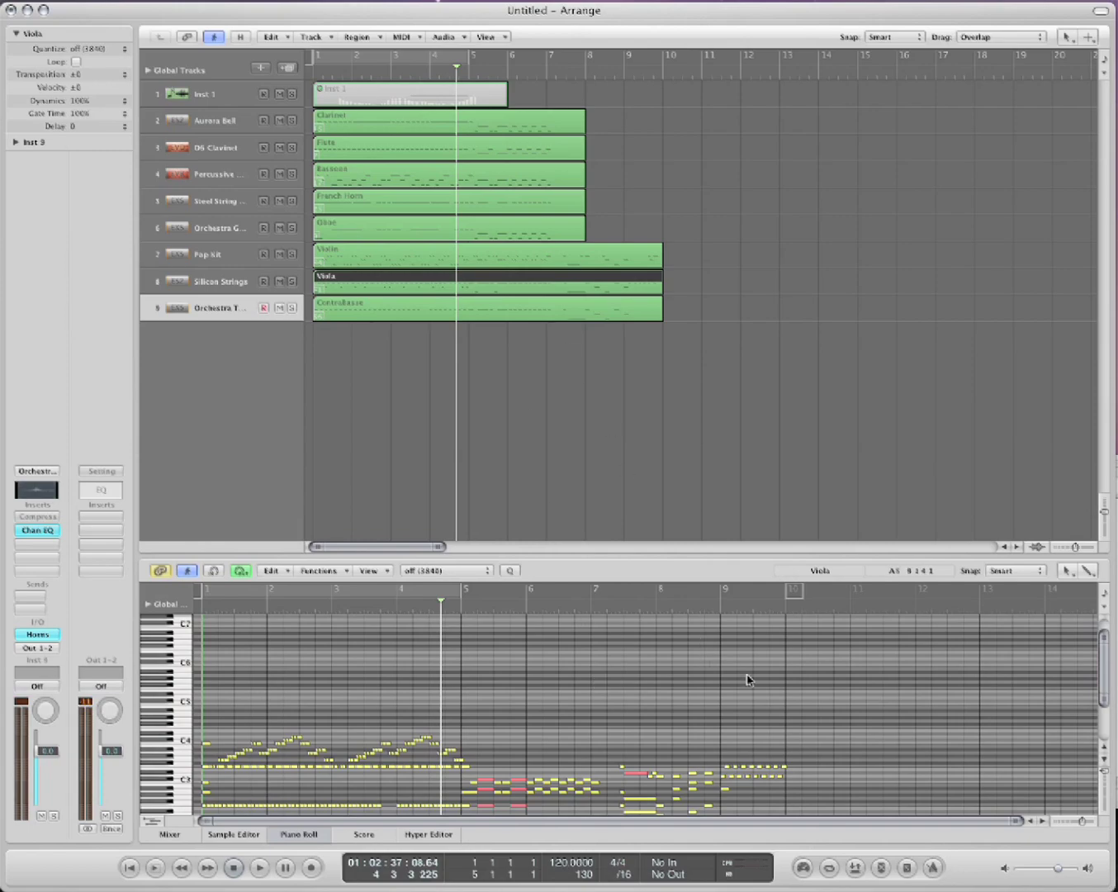
scroll(719, 673, down, 3)
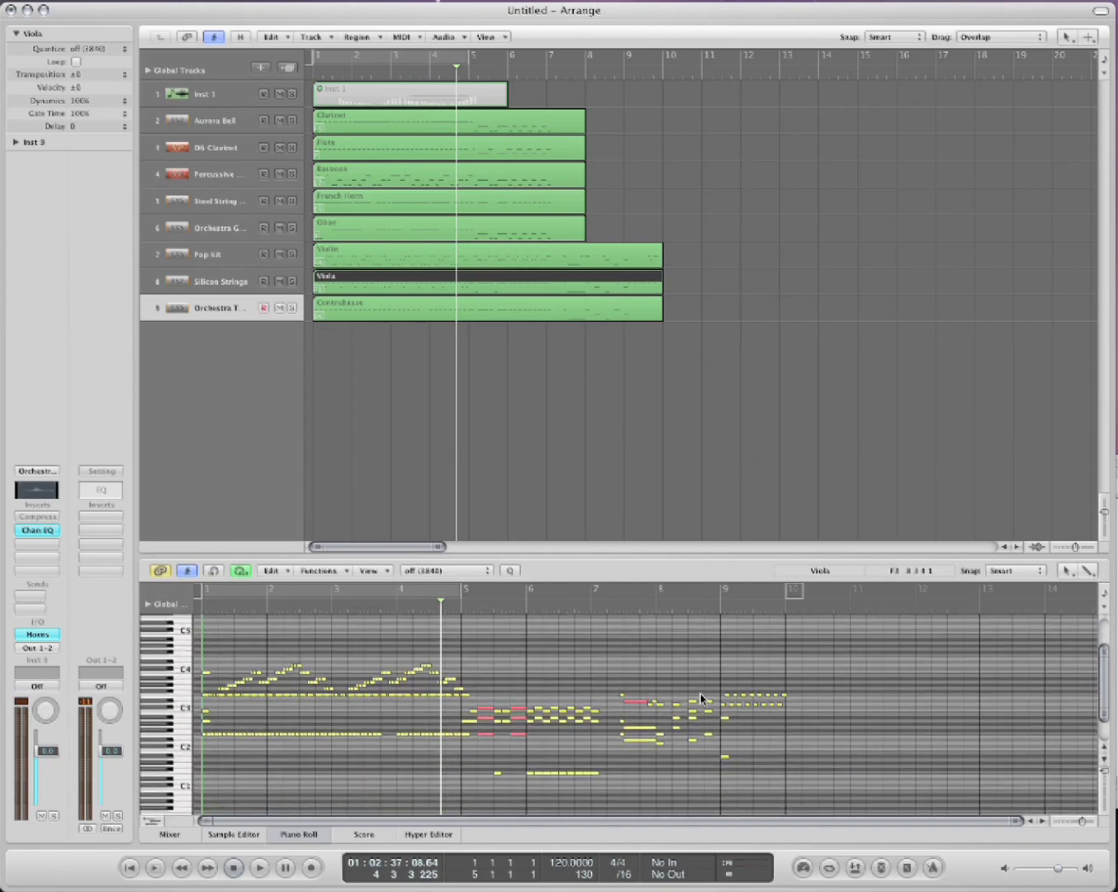
key(n)
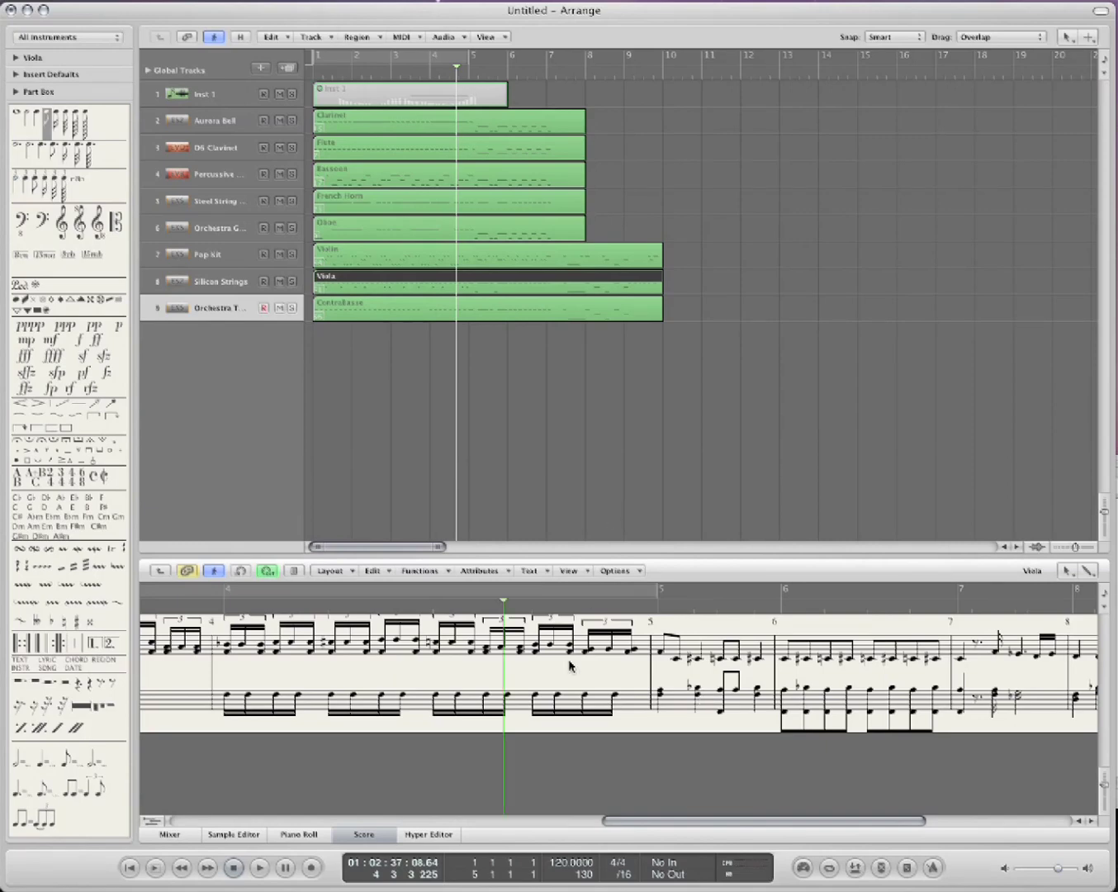
Display the Violin region as score notation in the editor
click(453, 253)
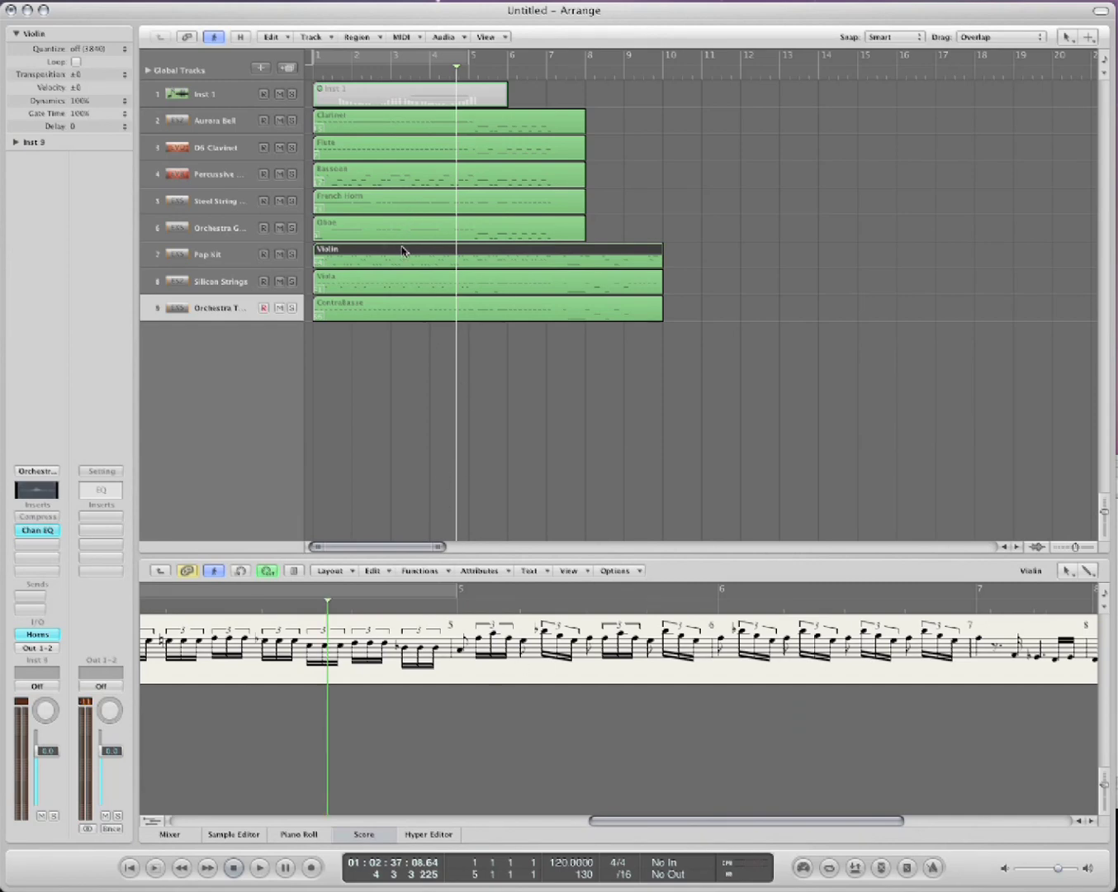
In the piano roll, view the Oboe, French Horn and Bassoon notes in turn
key(p)
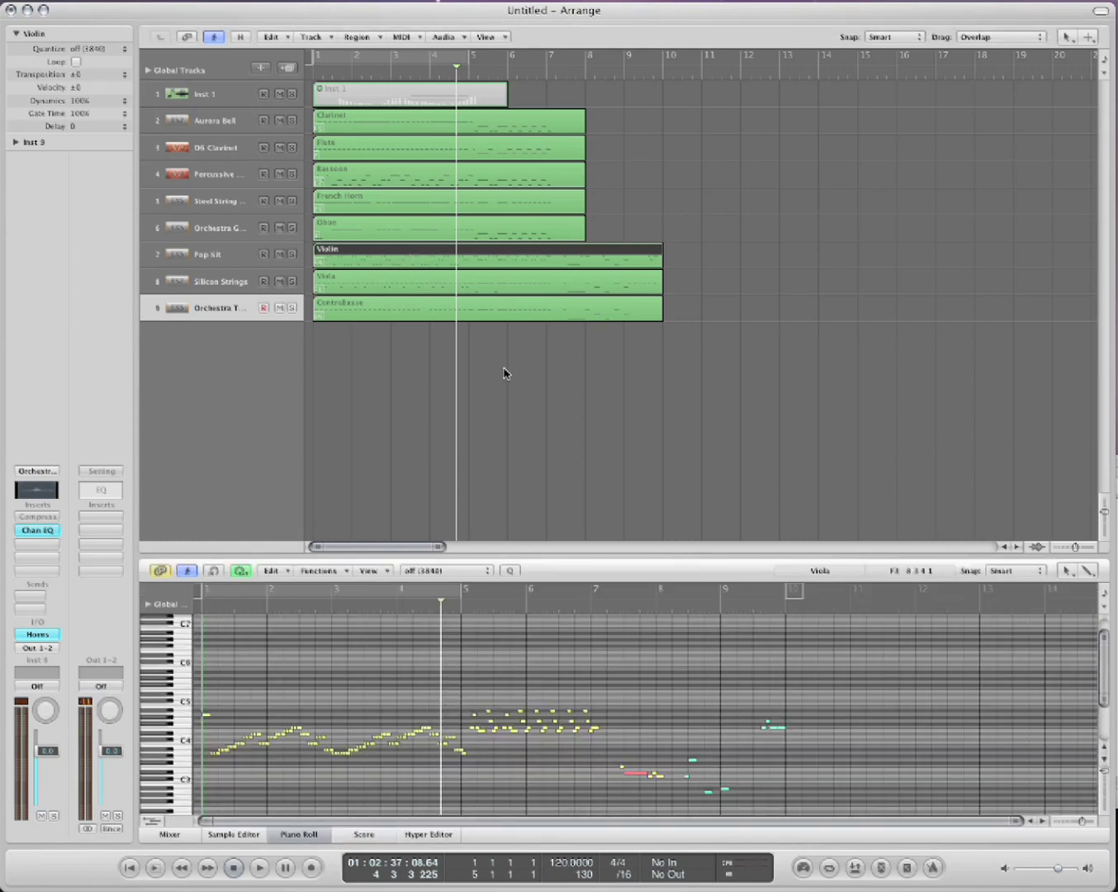
click(506, 372)
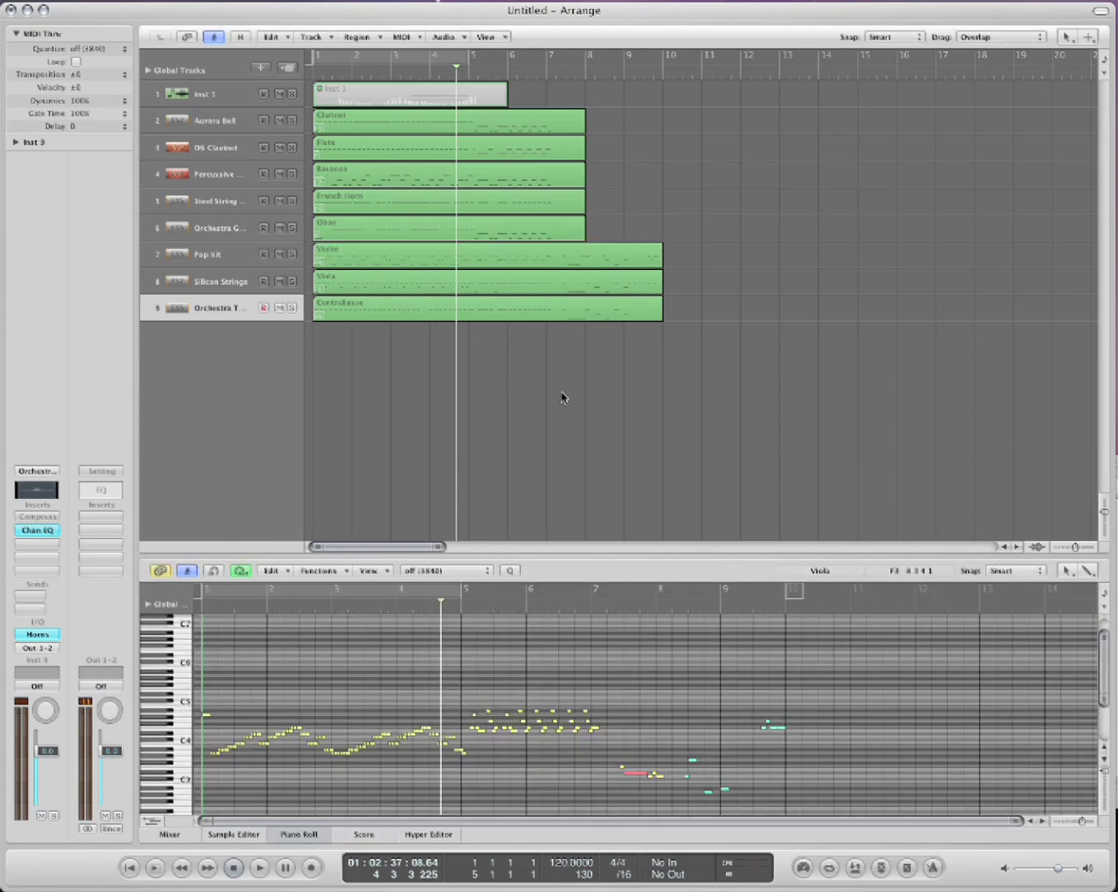
click(562, 231)
click(493, 198)
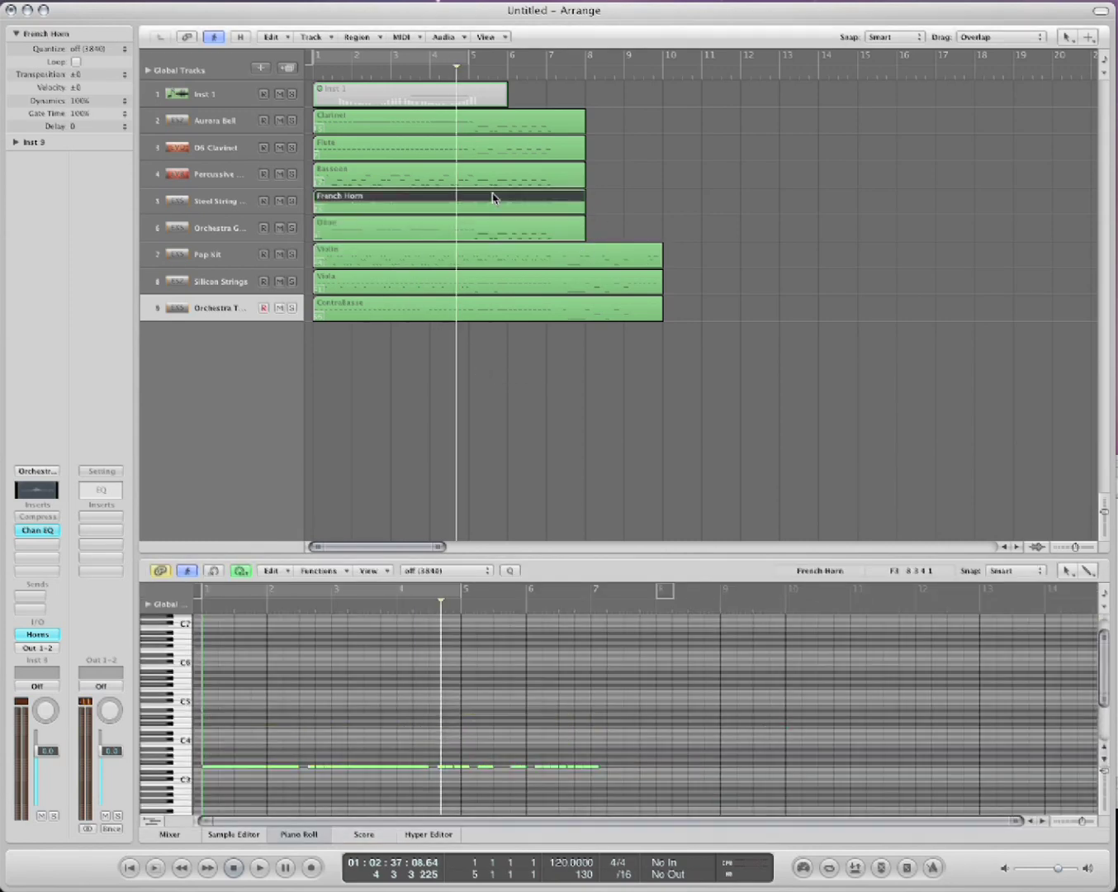
click(482, 179)
click(649, 207)
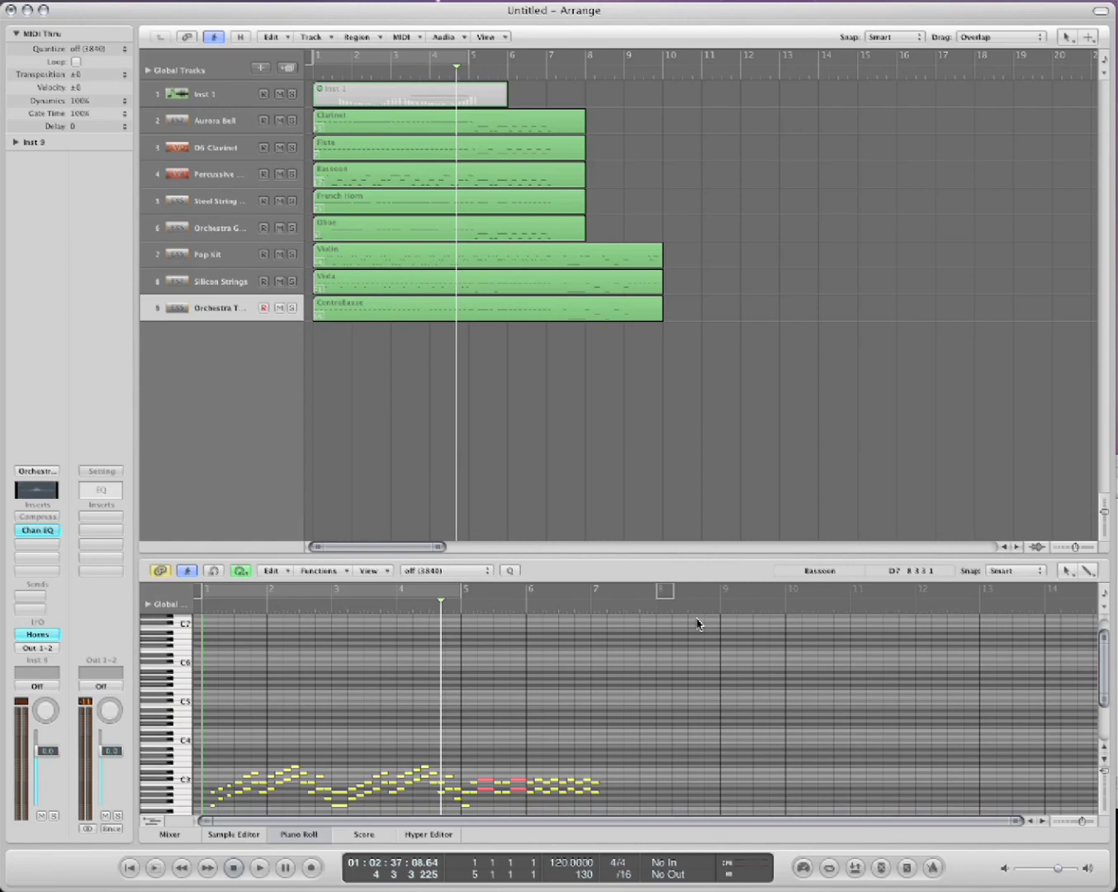
Play the arrangement from the beginning, then stop it
key(Return)
key(space)
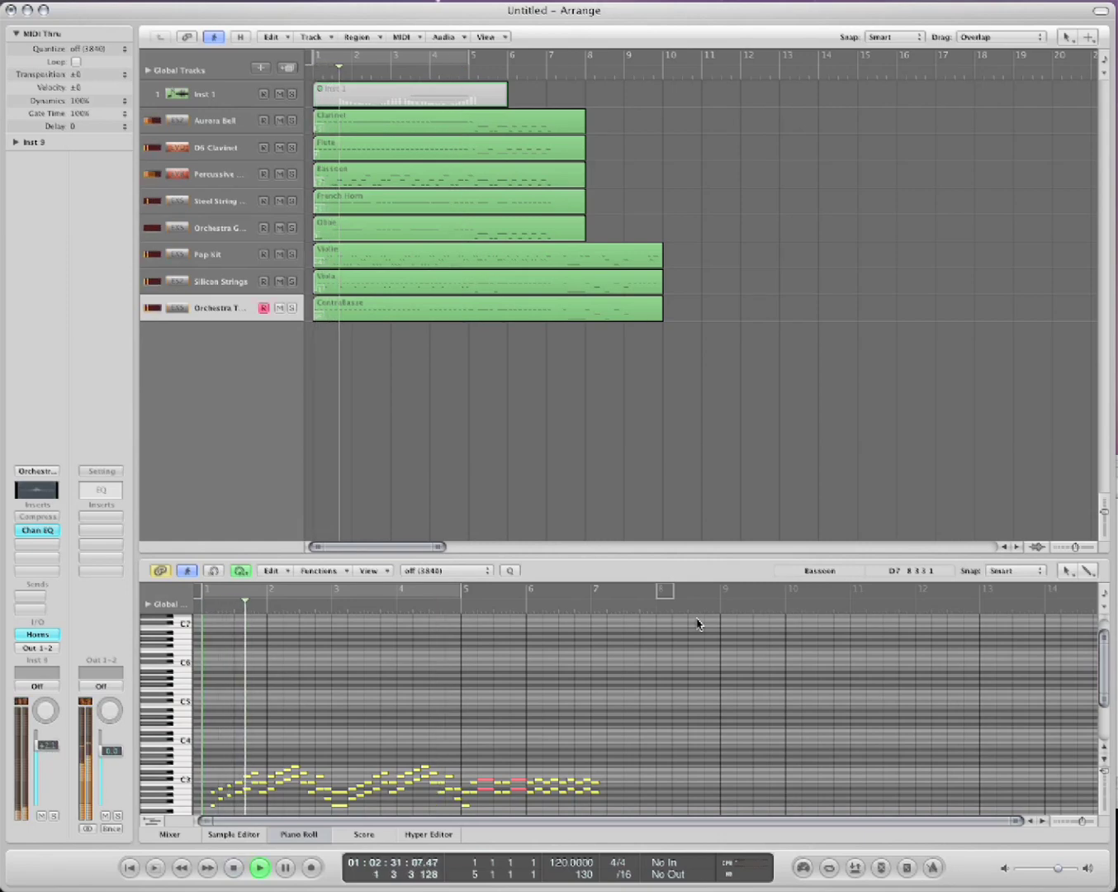
key(space)
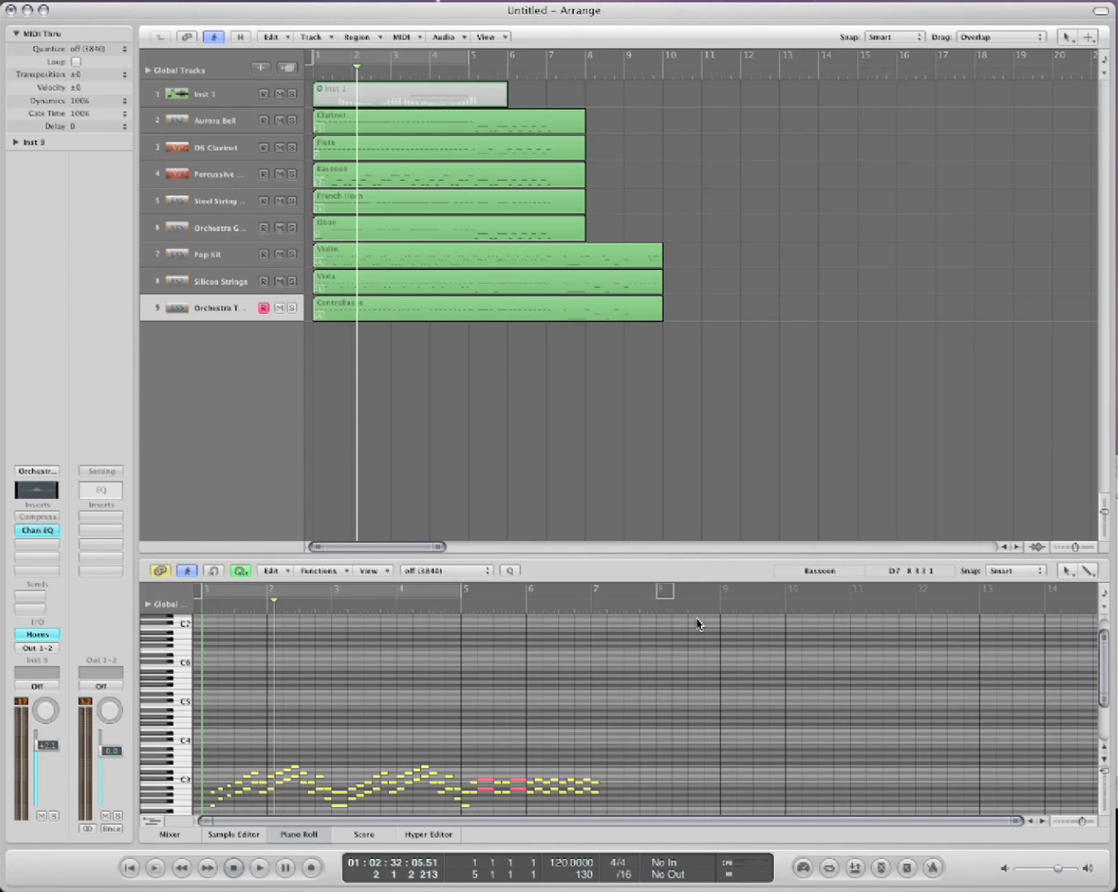
Show the Contrabasse and then the Viola notes in the piano roll editor
click(489, 307)
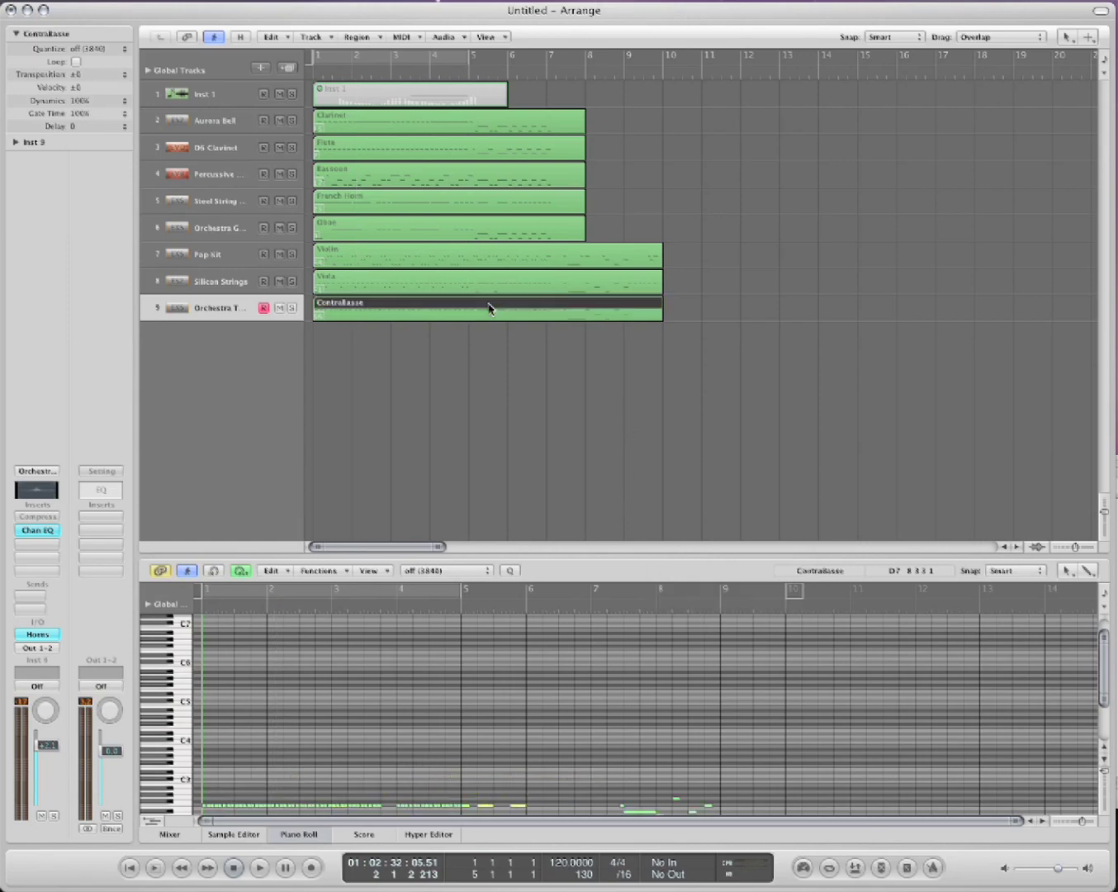
scroll(535, 703, down, 5)
click(494, 280)
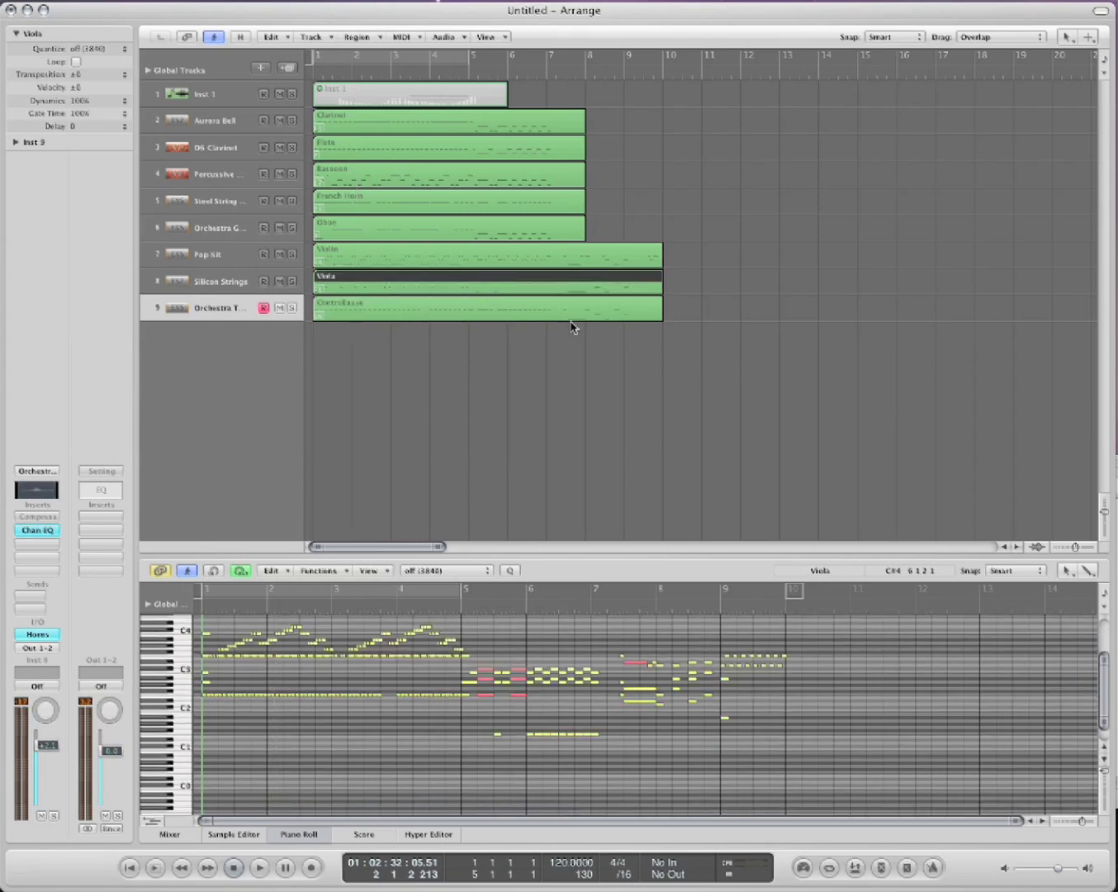
click(574, 324)
Select all regions, then add a test F4 note near bar 10 and remove it
key(super+a)
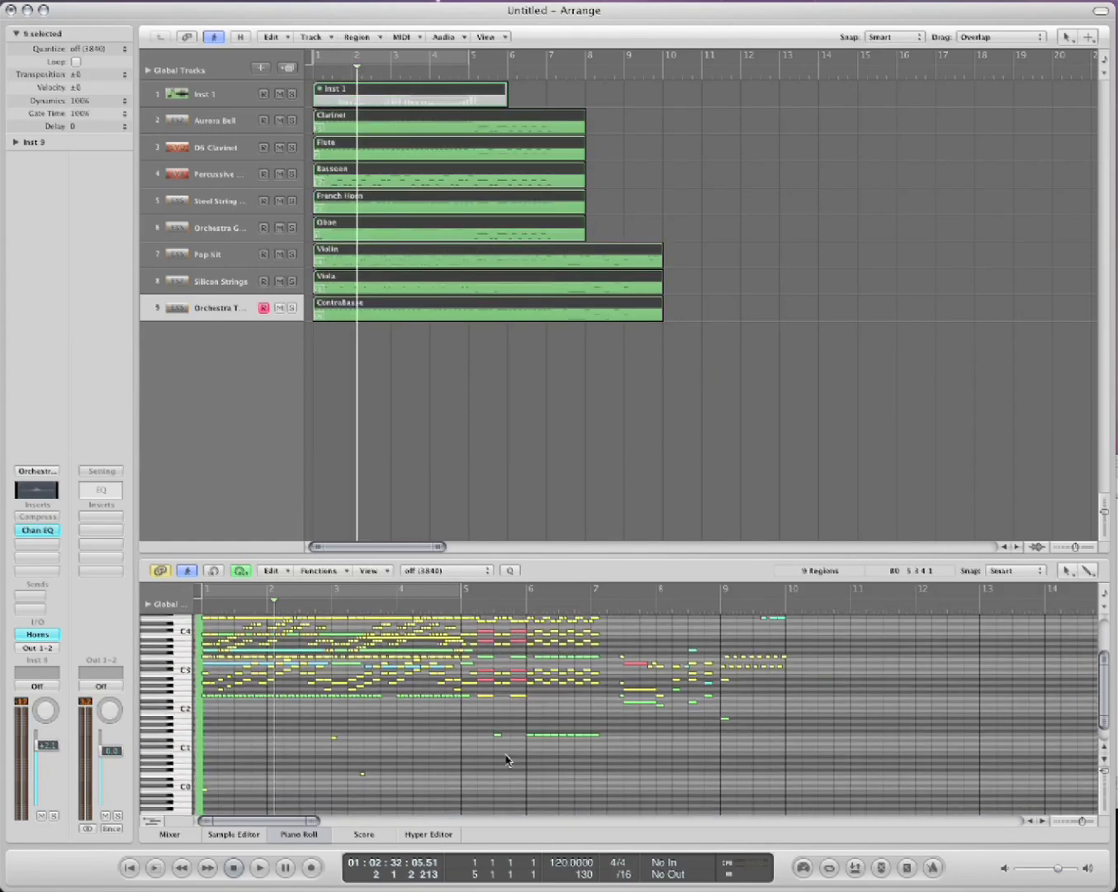
scroll(508, 756, up, 3)
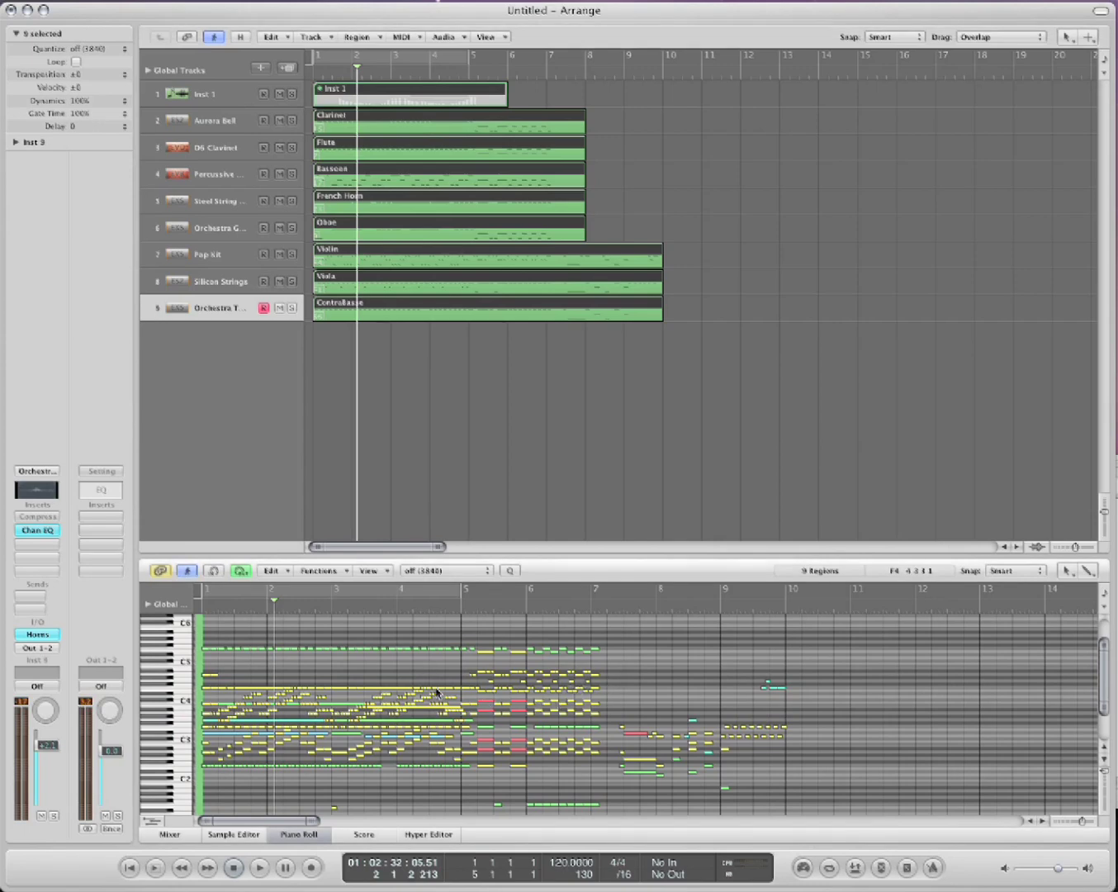
click(830, 688)
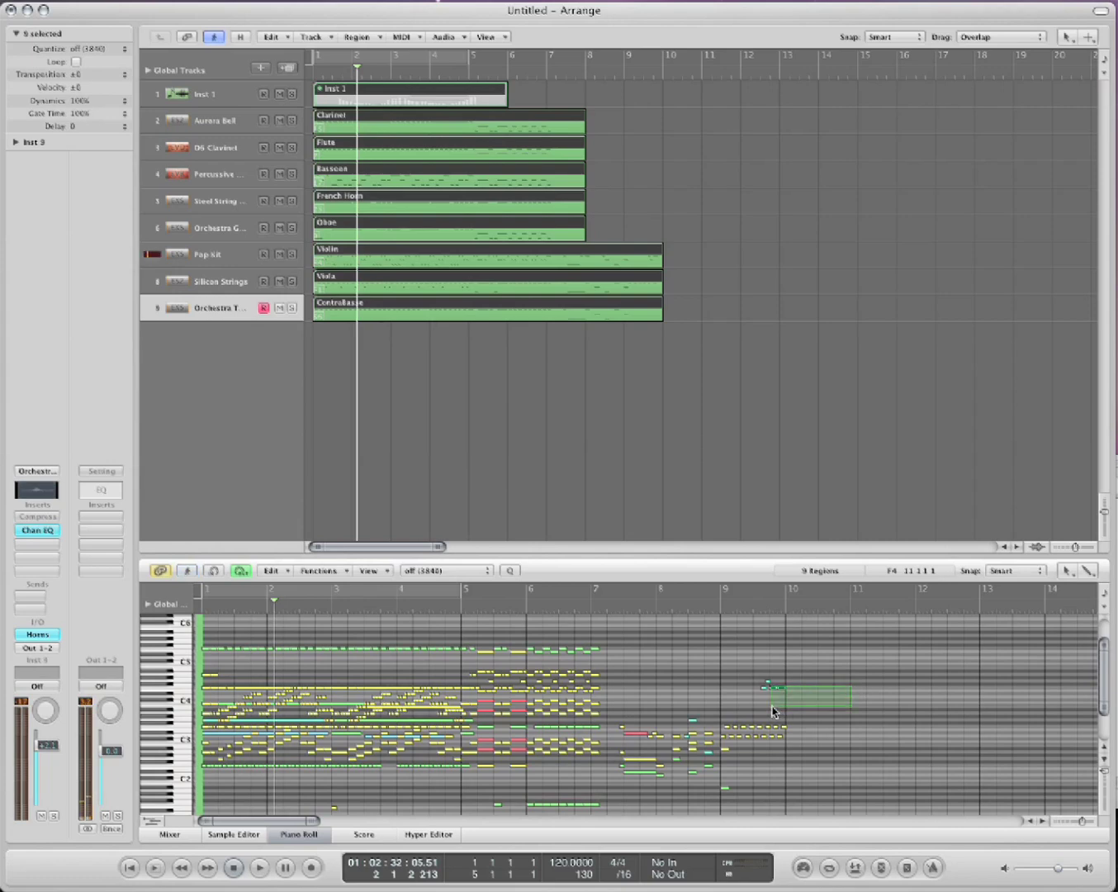
key(Delete)
On the expanded Tempo global track, add a 116 tempo point at bar 2 and a 120 point at bar 3
click(659, 462)
key(g)
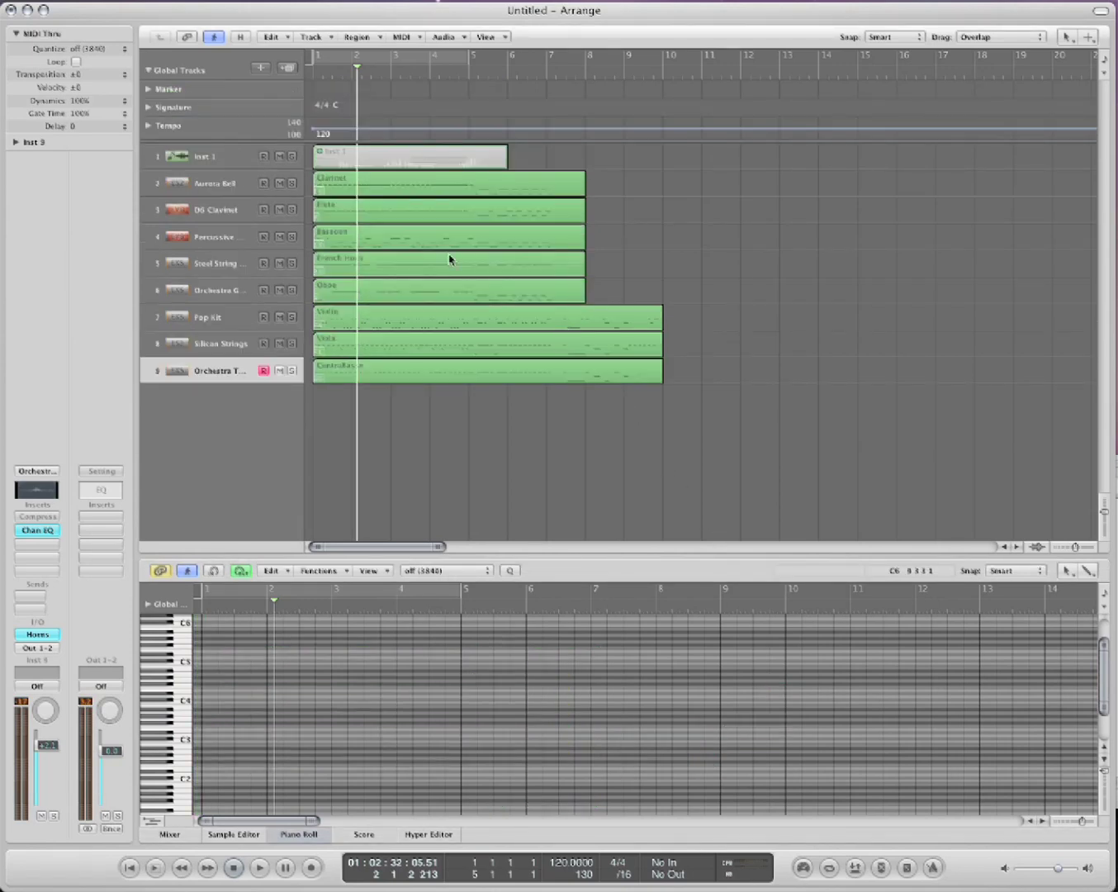
click(149, 127)
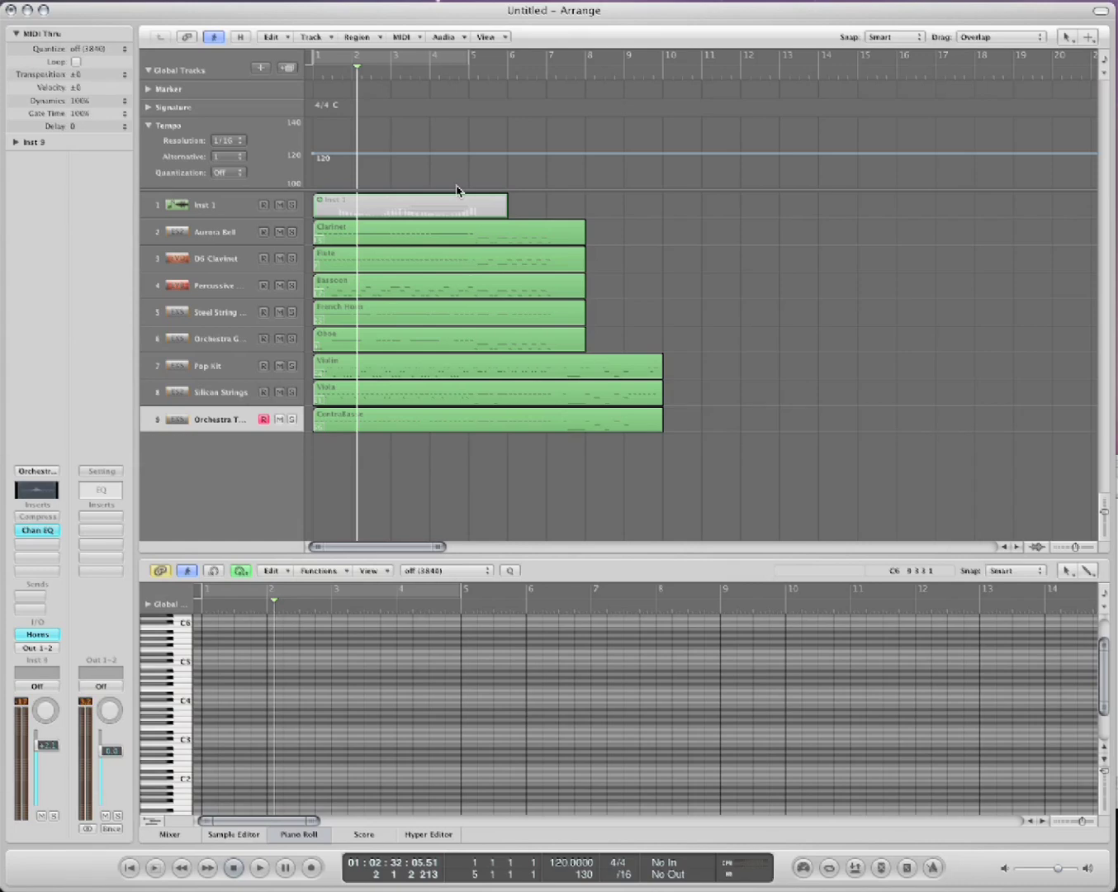
click(354, 155)
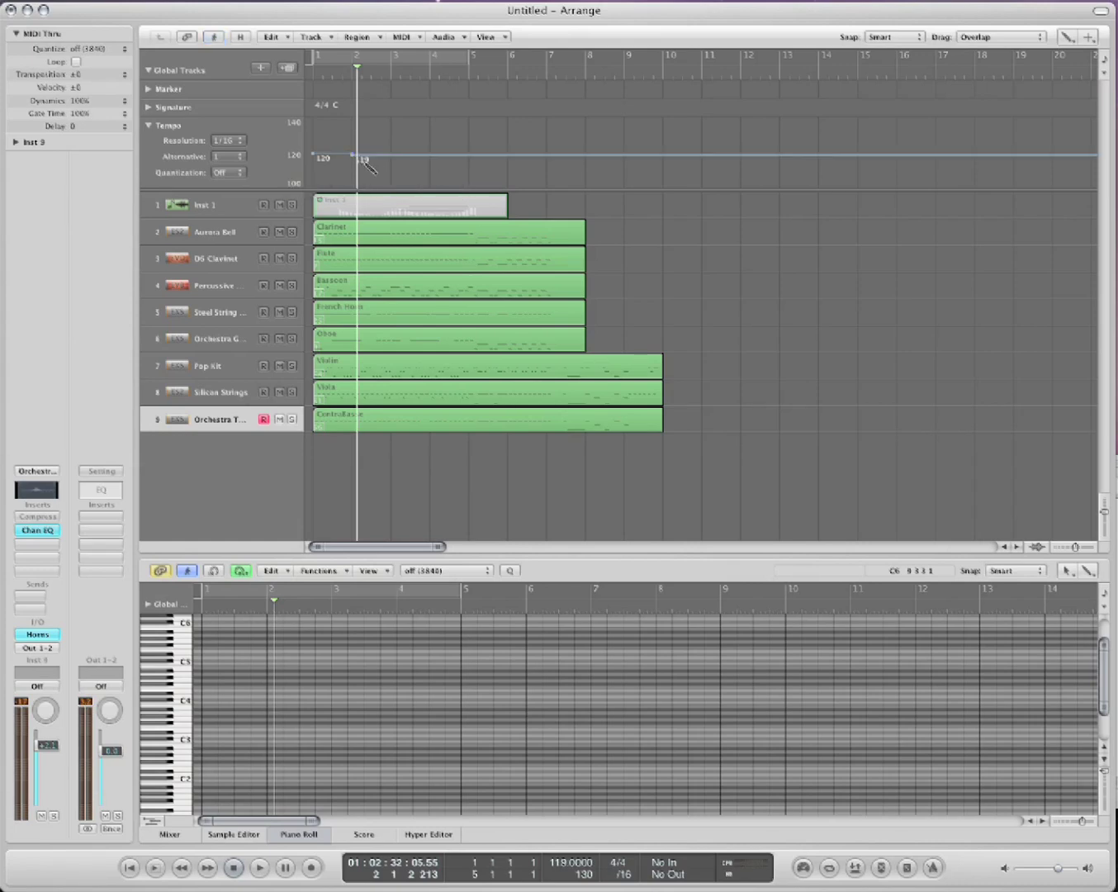
drag(387, 155, 392, 161)
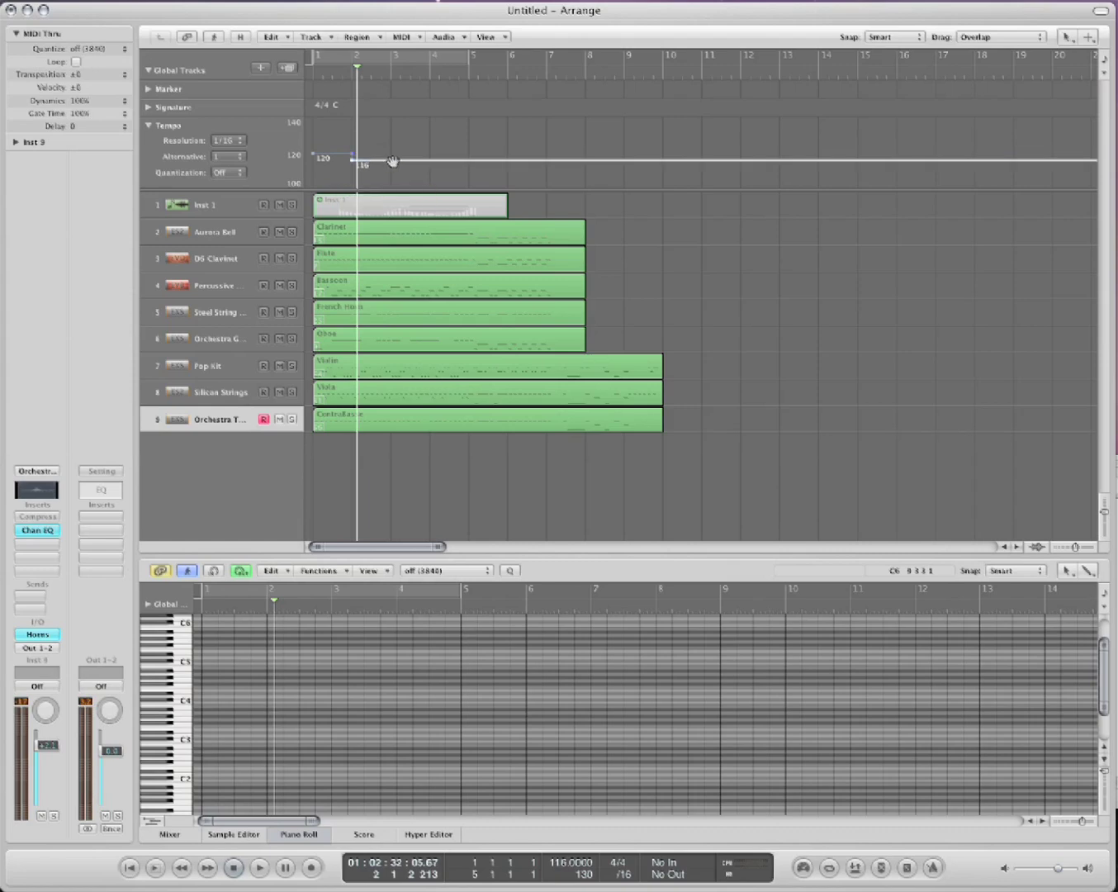
click(397, 154)
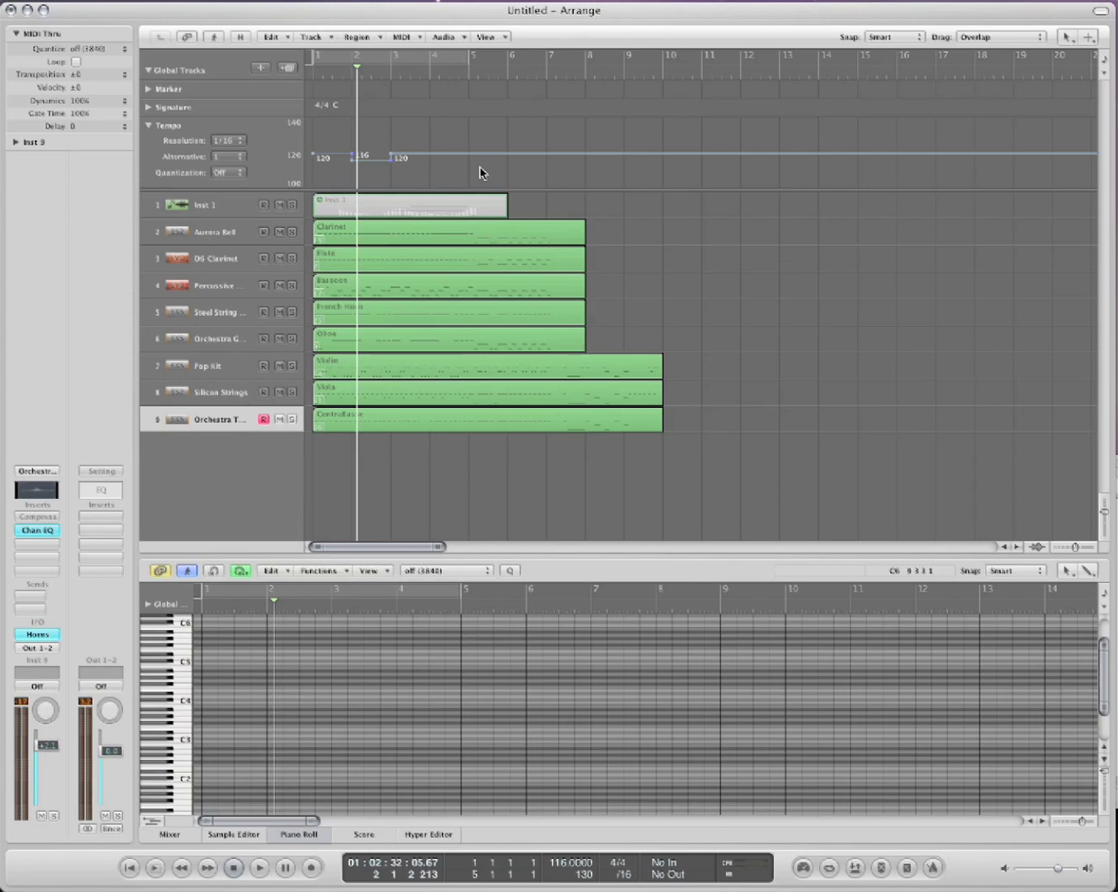
Hide the global tracks, move the Cend01Ex4.mp3 player over the arrangement and start playback
key(g)
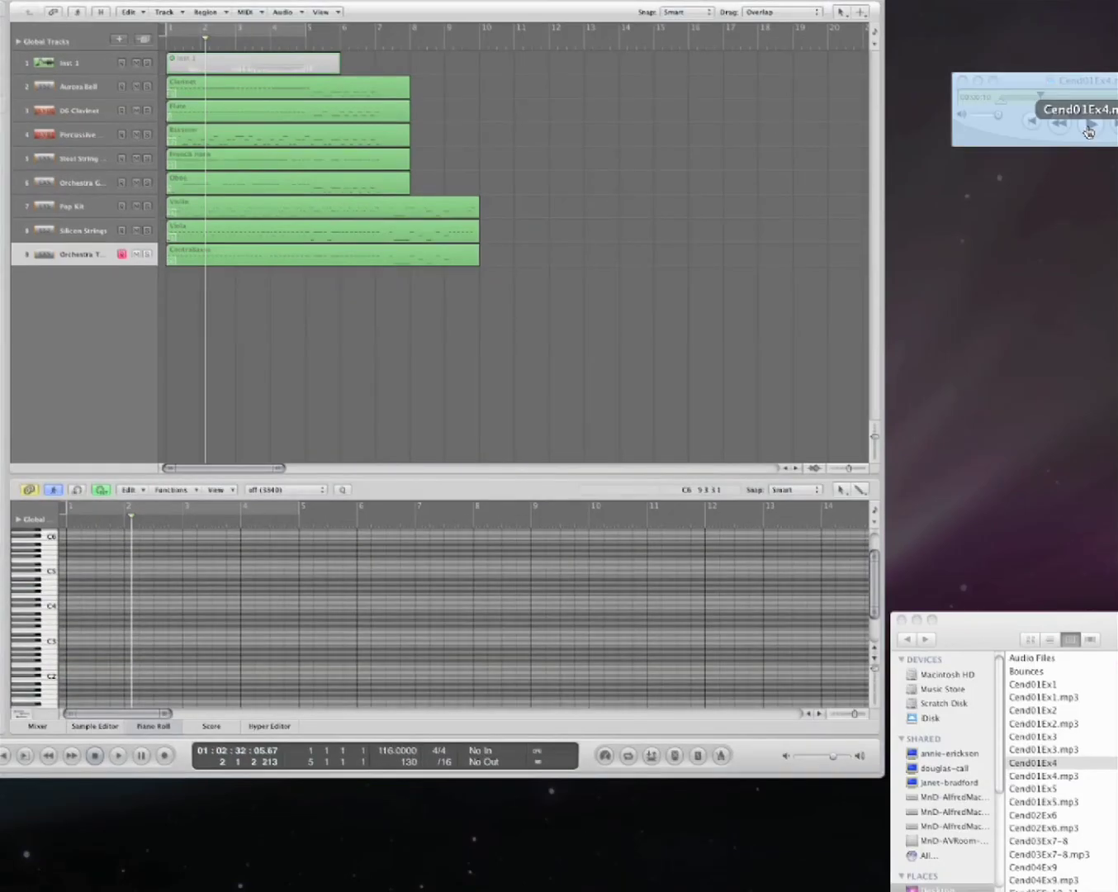
drag(1031, 96, 957, 256)
key(space)
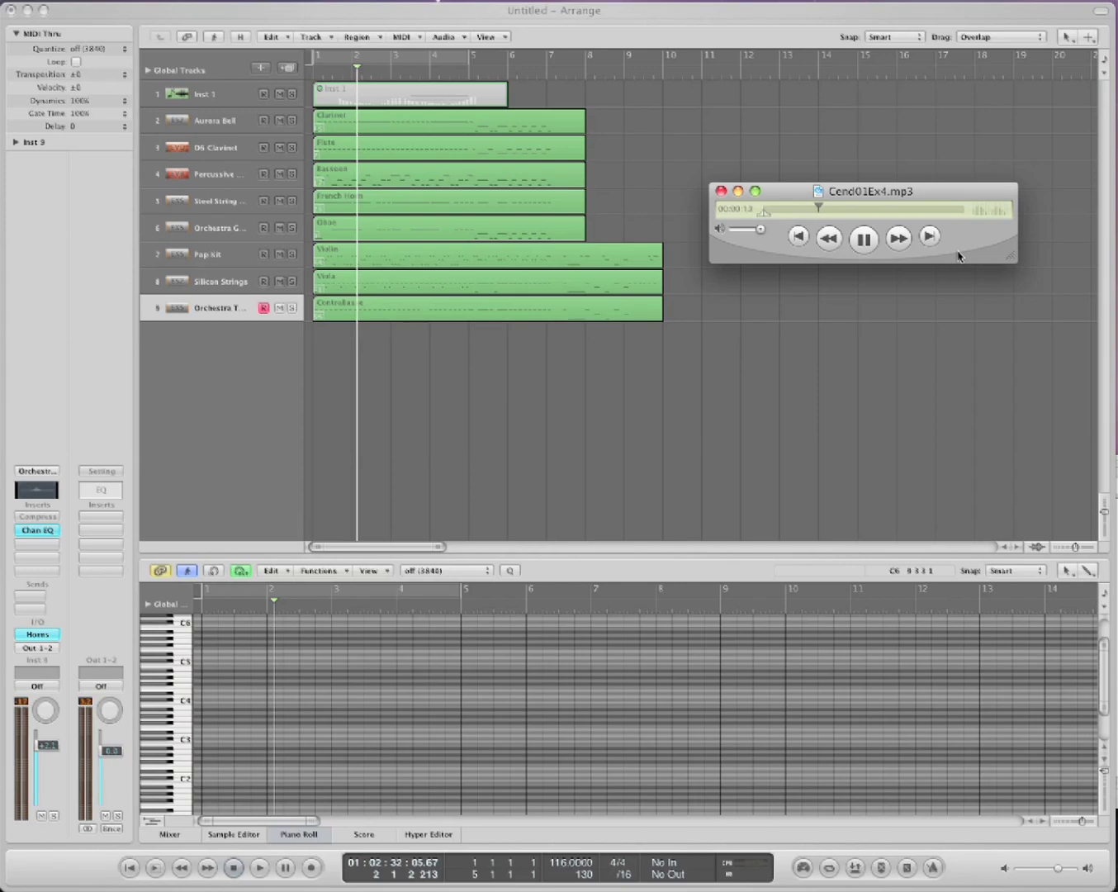
Stop Cend01Ex4.mp3 at 0:14 and drag the QuickTime window off to the side
drag(958, 256, 973, 272)
key(space)
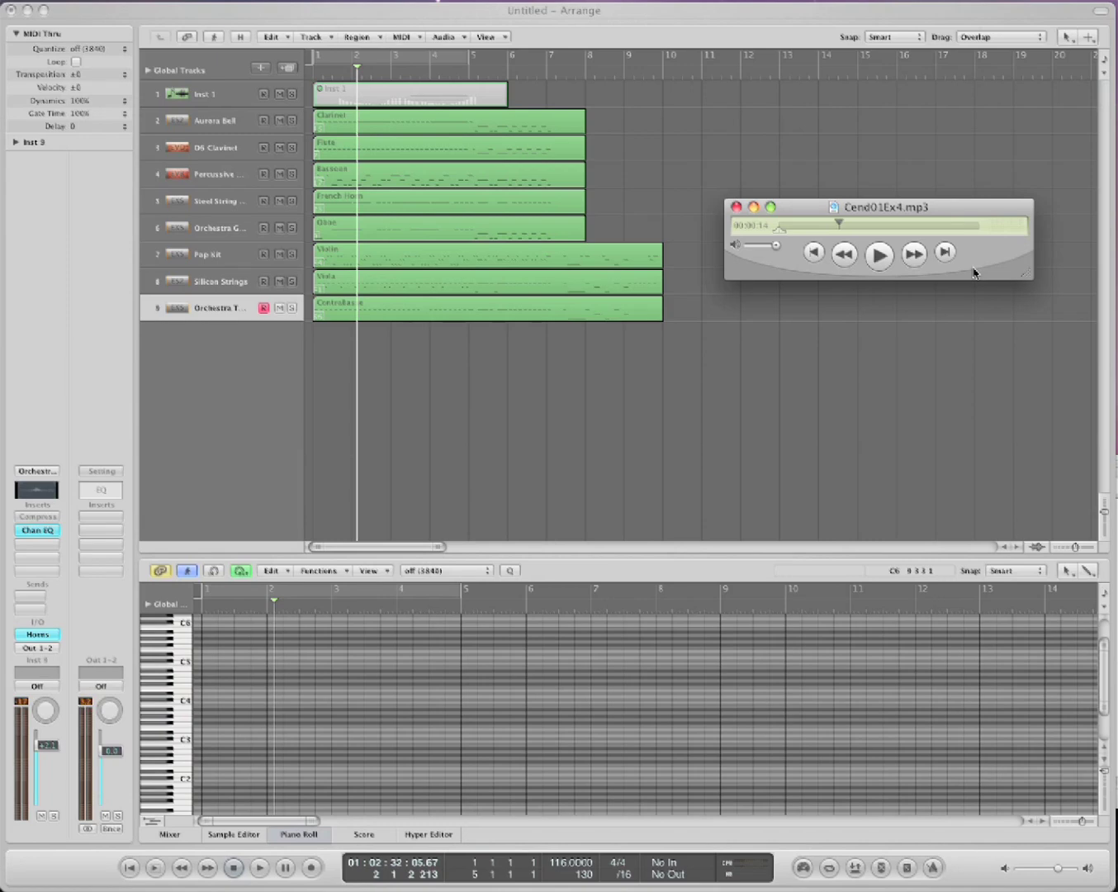
drag(813, 217, 1002, 255)
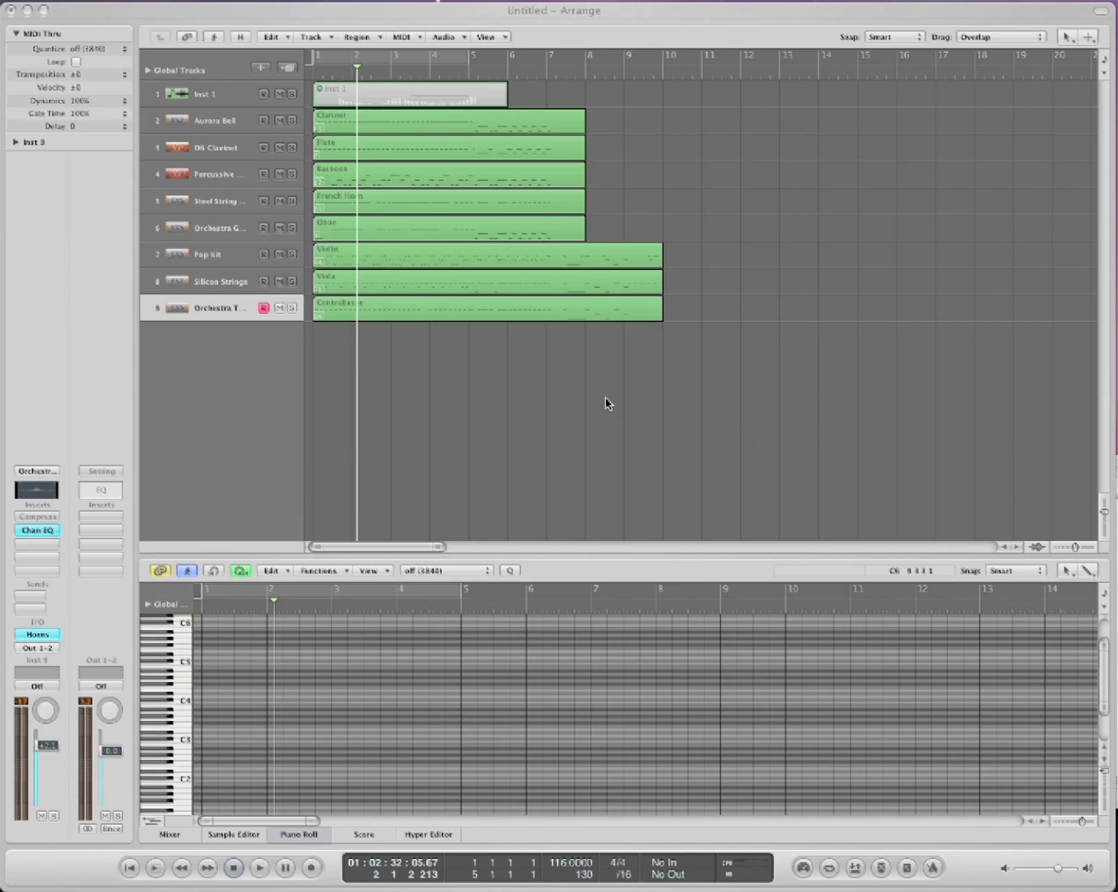
Turn on hide mode, mark tracks 5 and 6, and hide them
drag(570, 375, 675, 431)
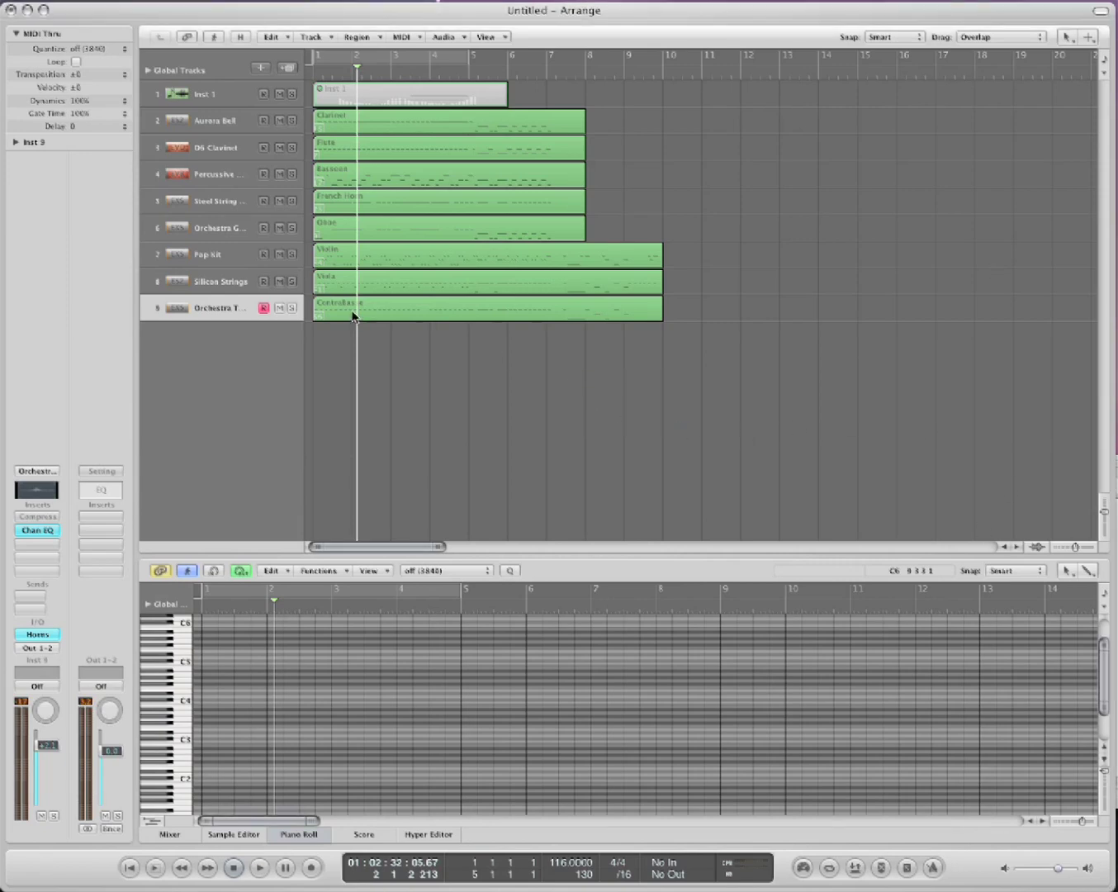
key(h)
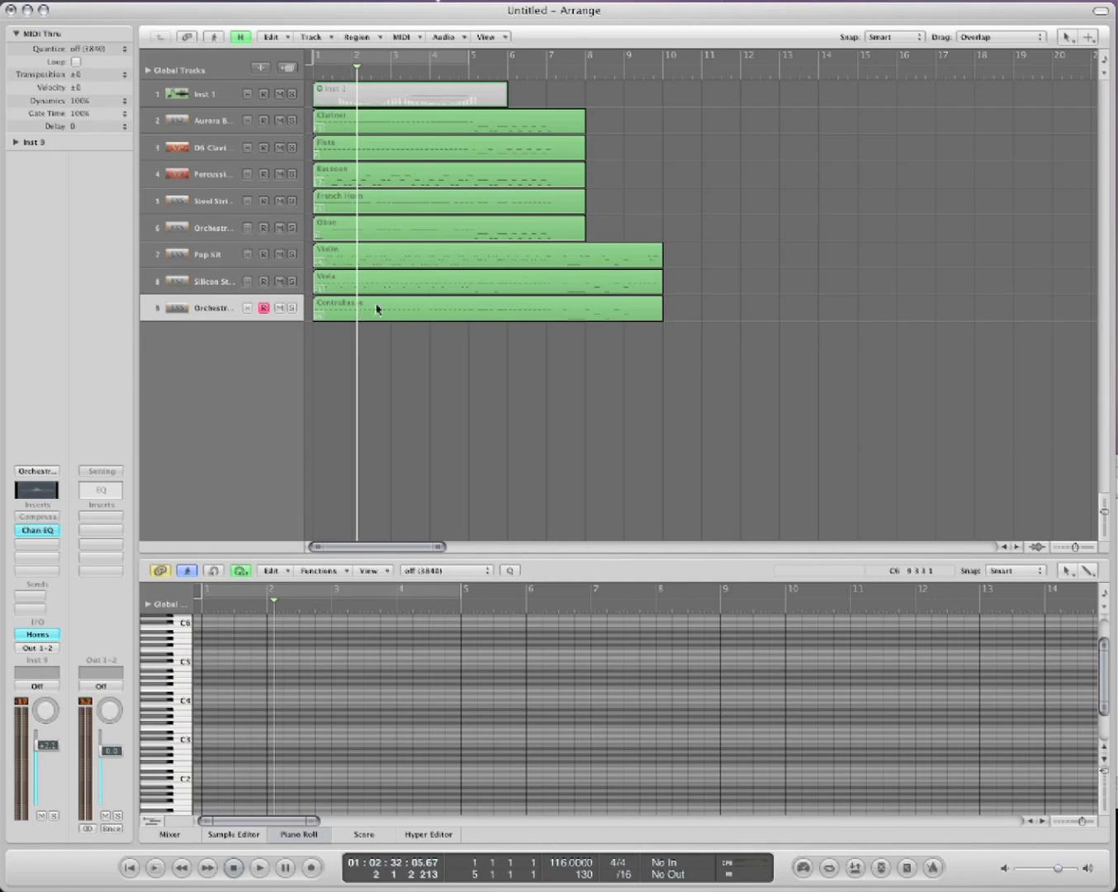
click(247, 201)
click(247, 228)
key(h)
Mark tracks 3 to 9 for hiding, then reveal the hidden tracks and unmark them
key(h)
drag(248, 148, 247, 307)
key(h)
key(h)
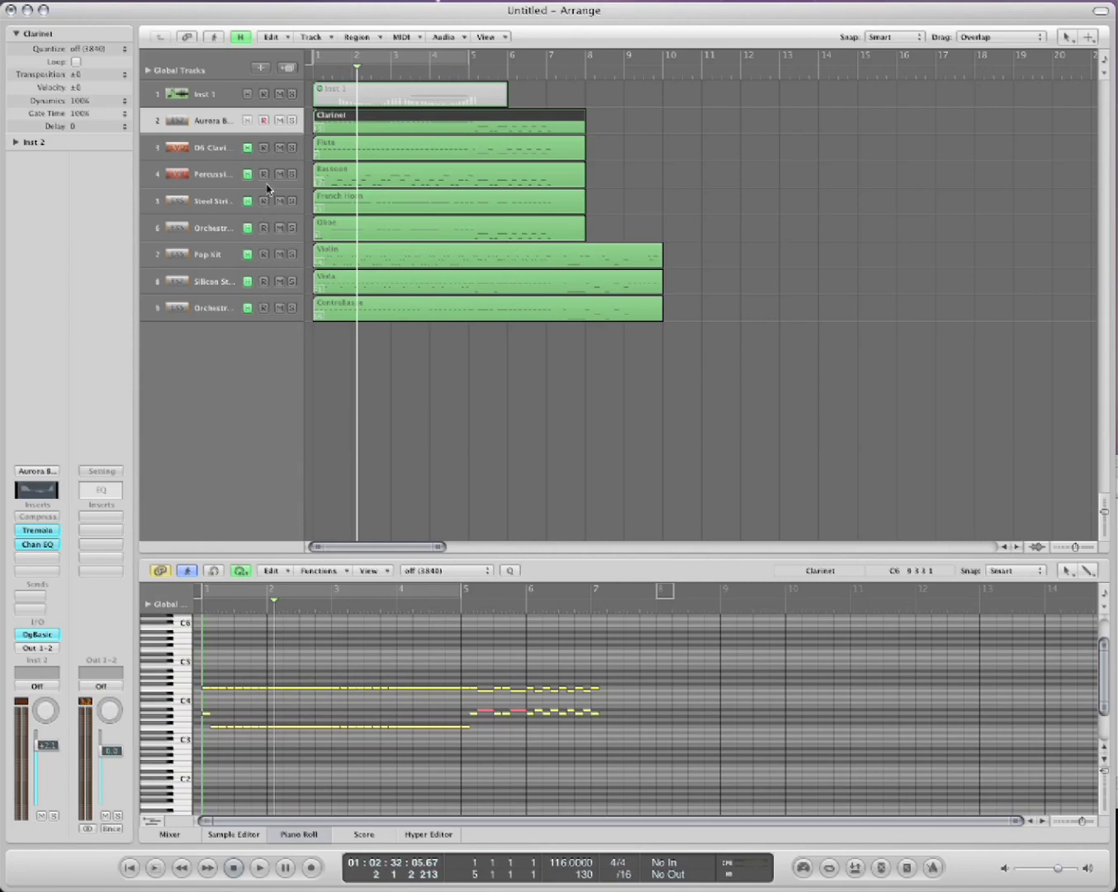
drag(247, 147, 252, 358)
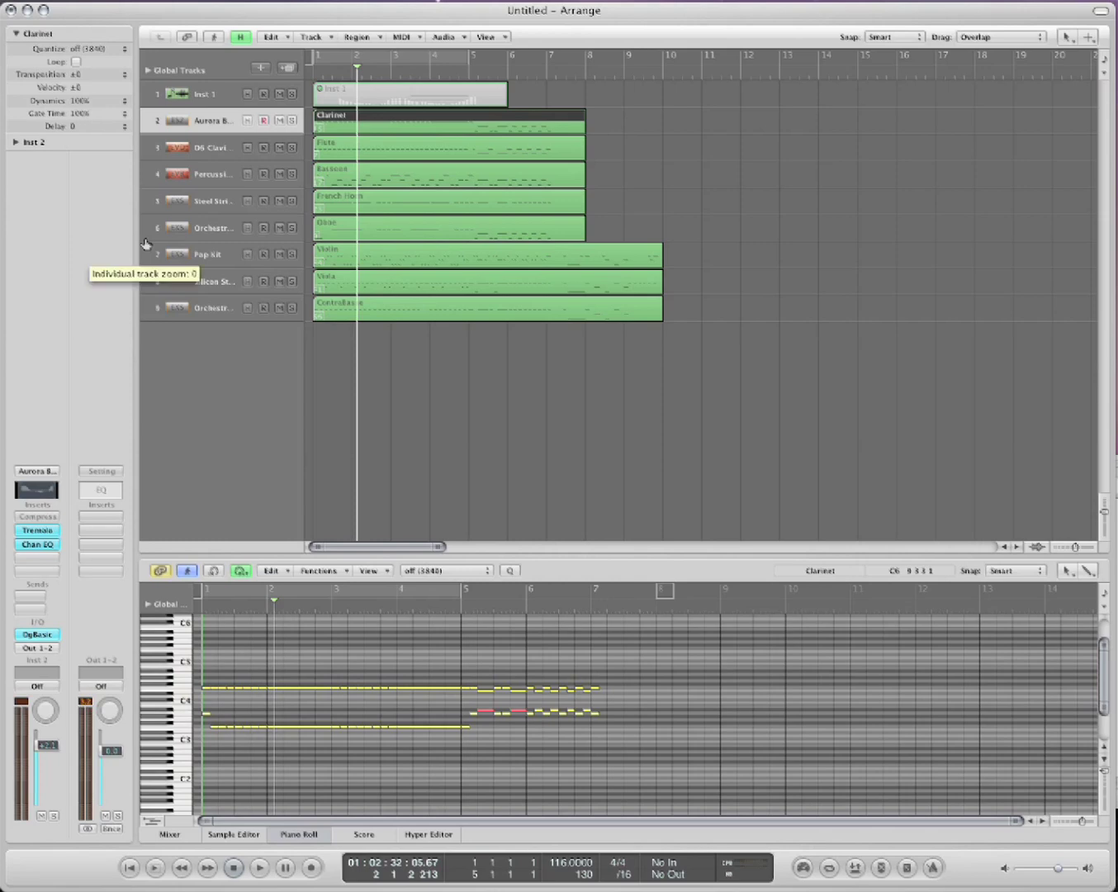
Resize the Oboe track on its own, then zoom all track rows taller and back shorter
drag(144, 245, 149, 193)
click(474, 347)
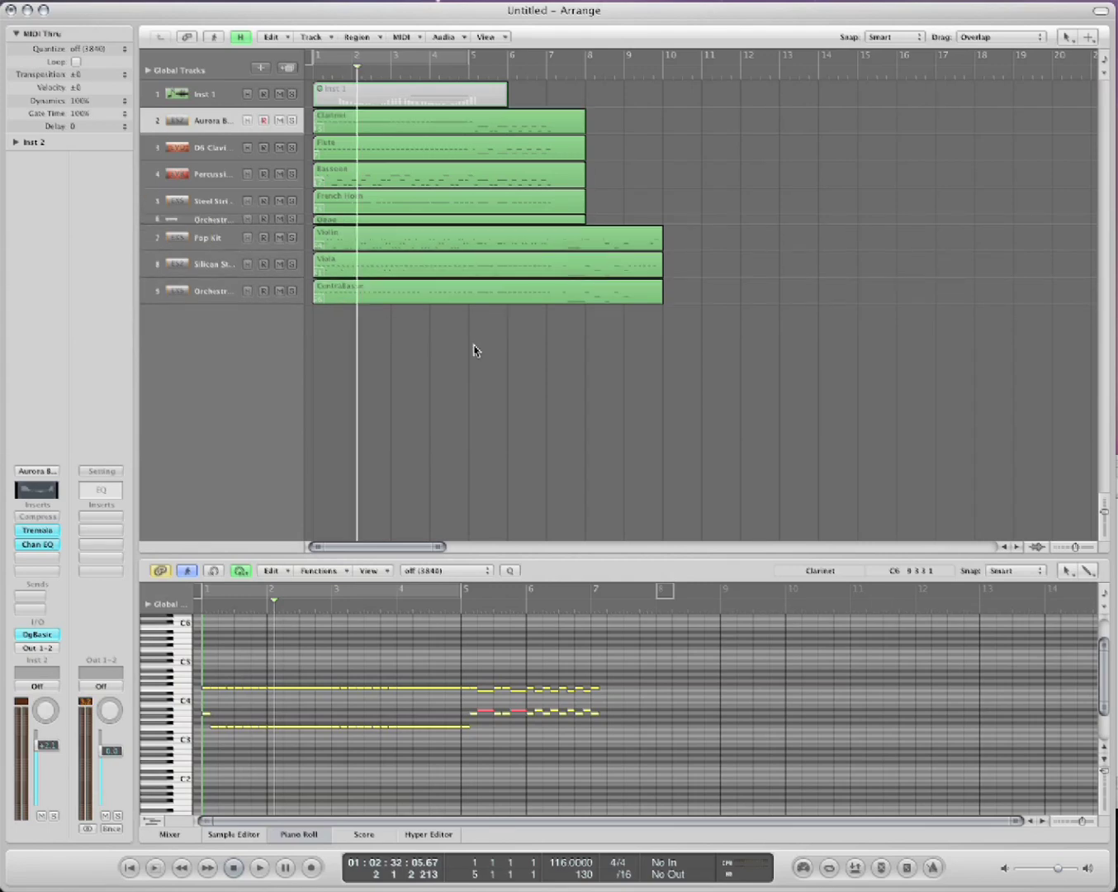
key(ctrl+Down)
key(ctrl+Down)
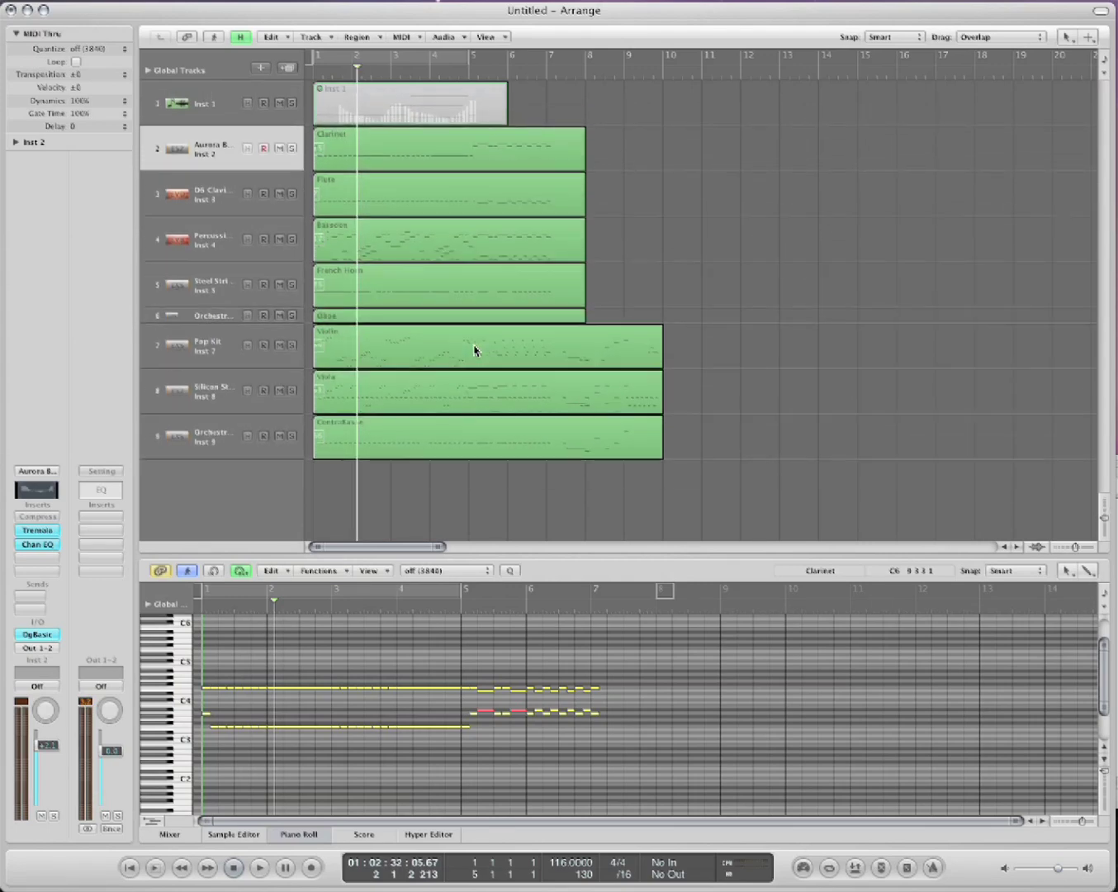
key(ctrl+Up)
key(ctrl+Up)
key(ctrl+Up)
key(ctrl+Down)
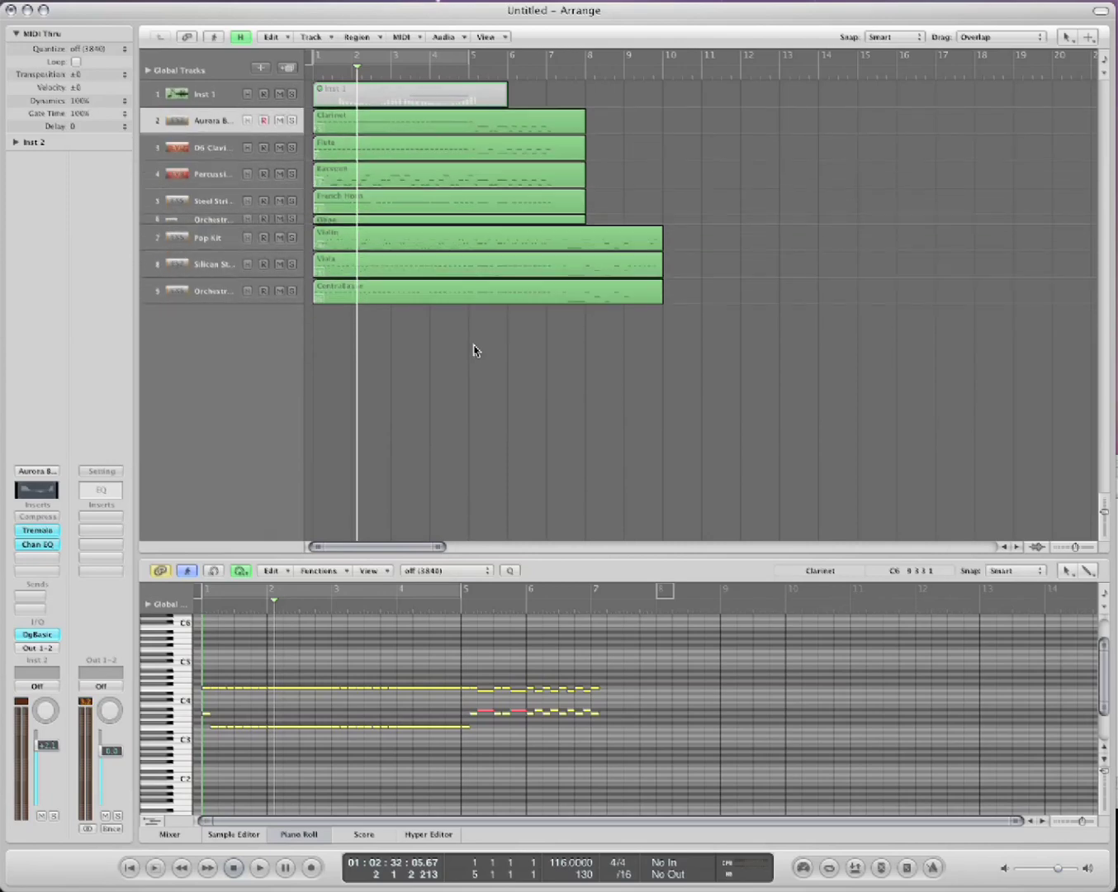
key(ctrl+Down)
key(ctrl+Down)
key(ctrl+Down)
key(ctrl+Up)
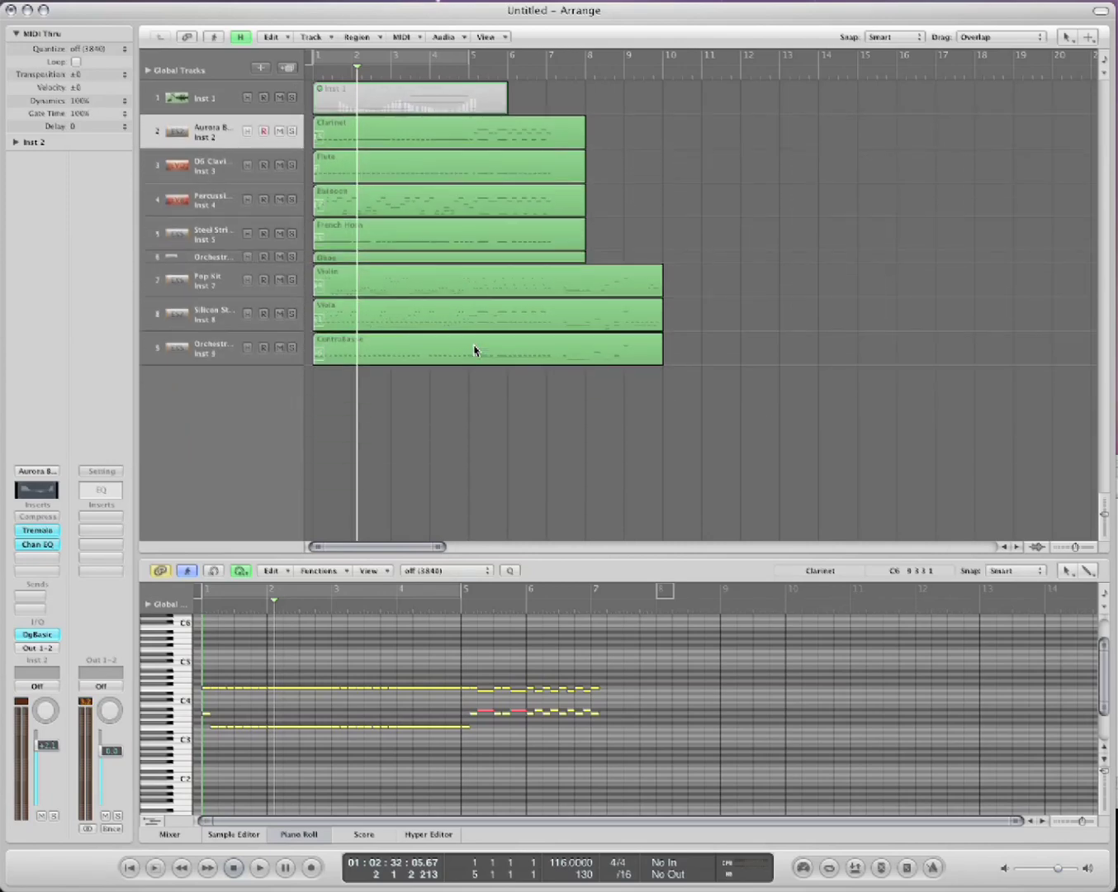
key(ctrl+Up)
key(ctrl+Up)
key(ctrl+Up)
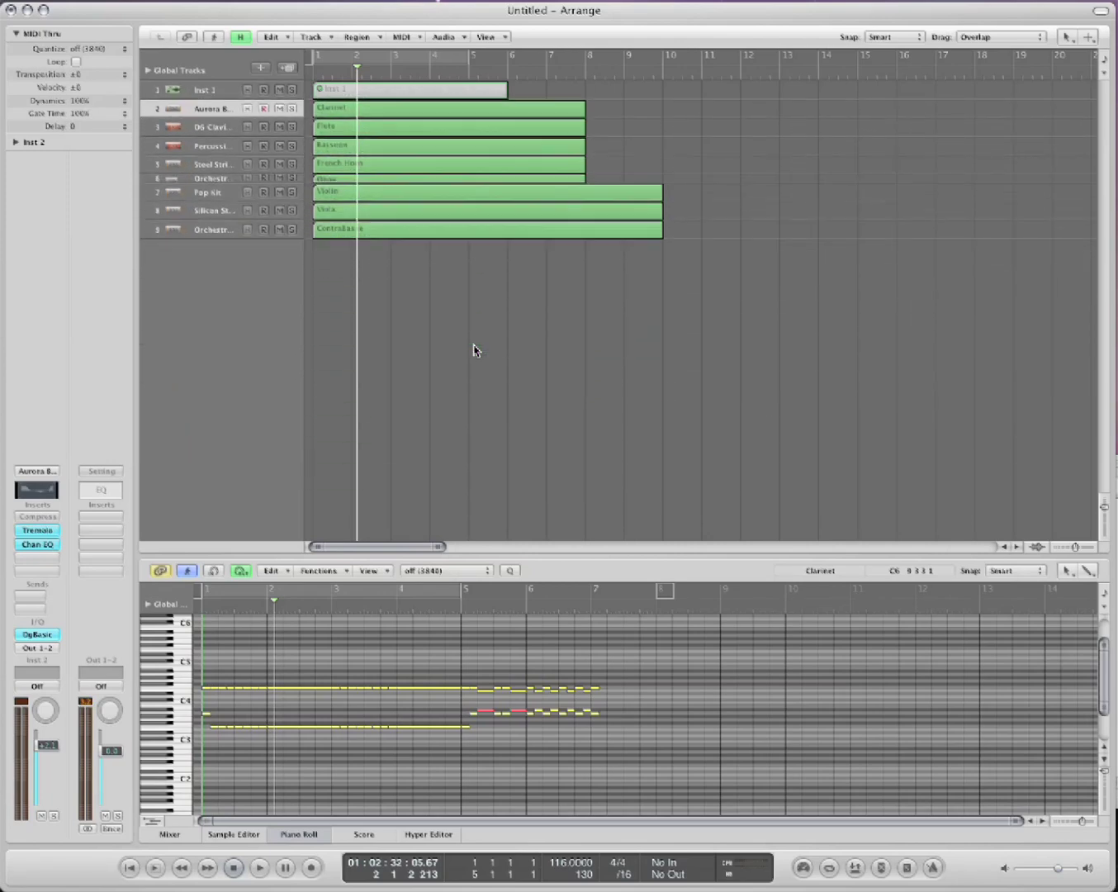
Zoom all tracks taller, then stretch the Oboe and Viola tracks individually while shrinking the rest
click(150, 179)
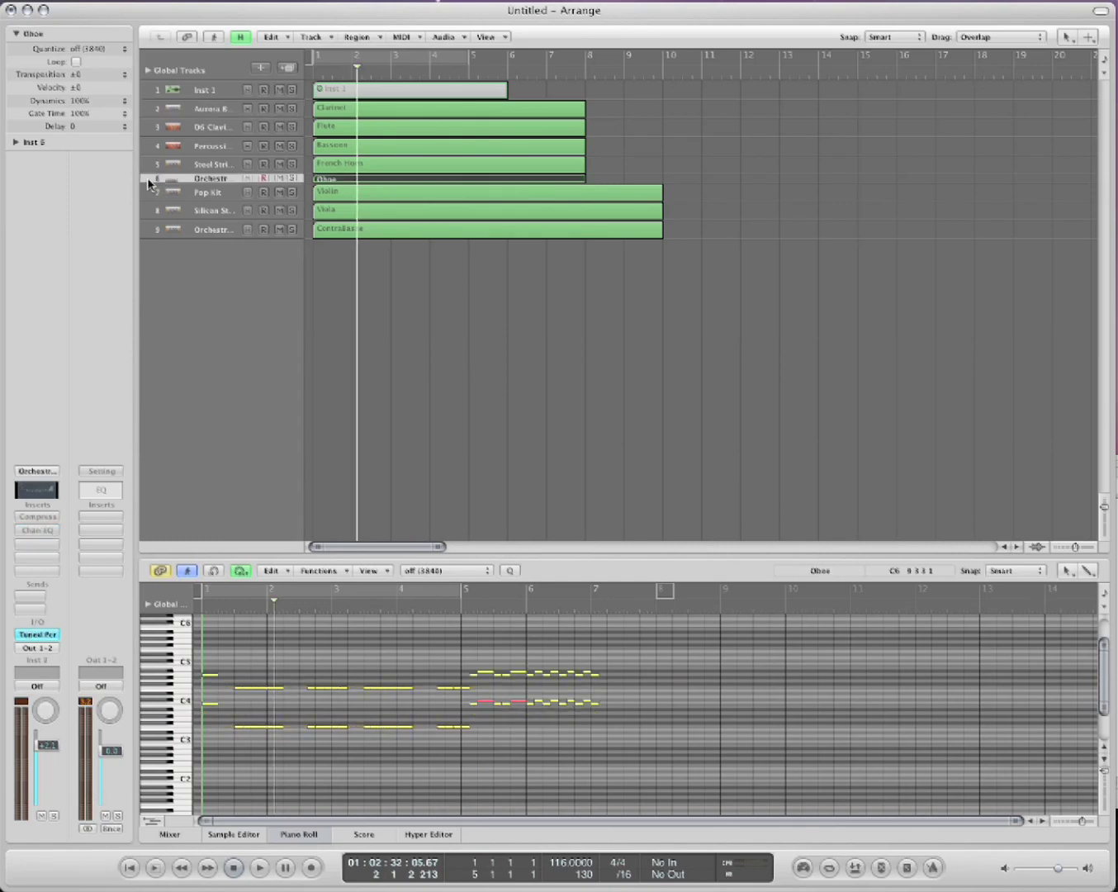
key(ctrl+Down)
key(ctrl+Down)
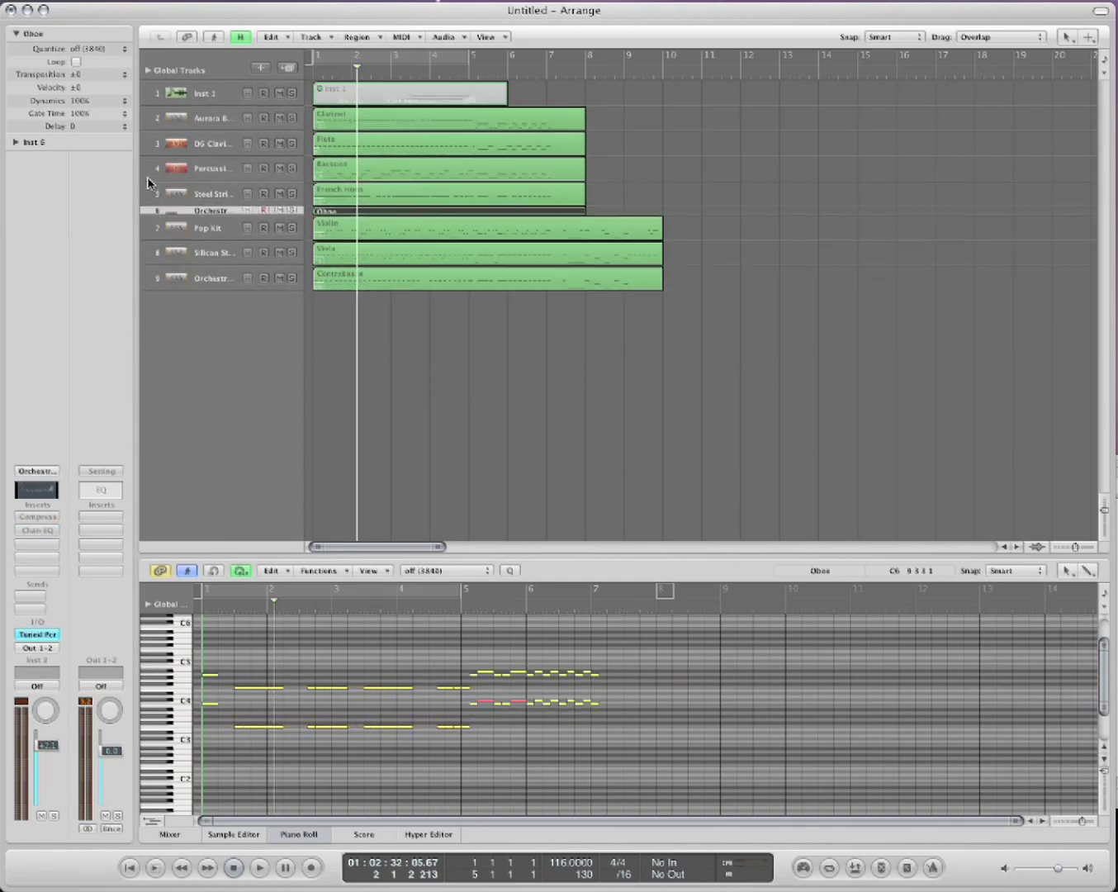
key(ctrl+Down)
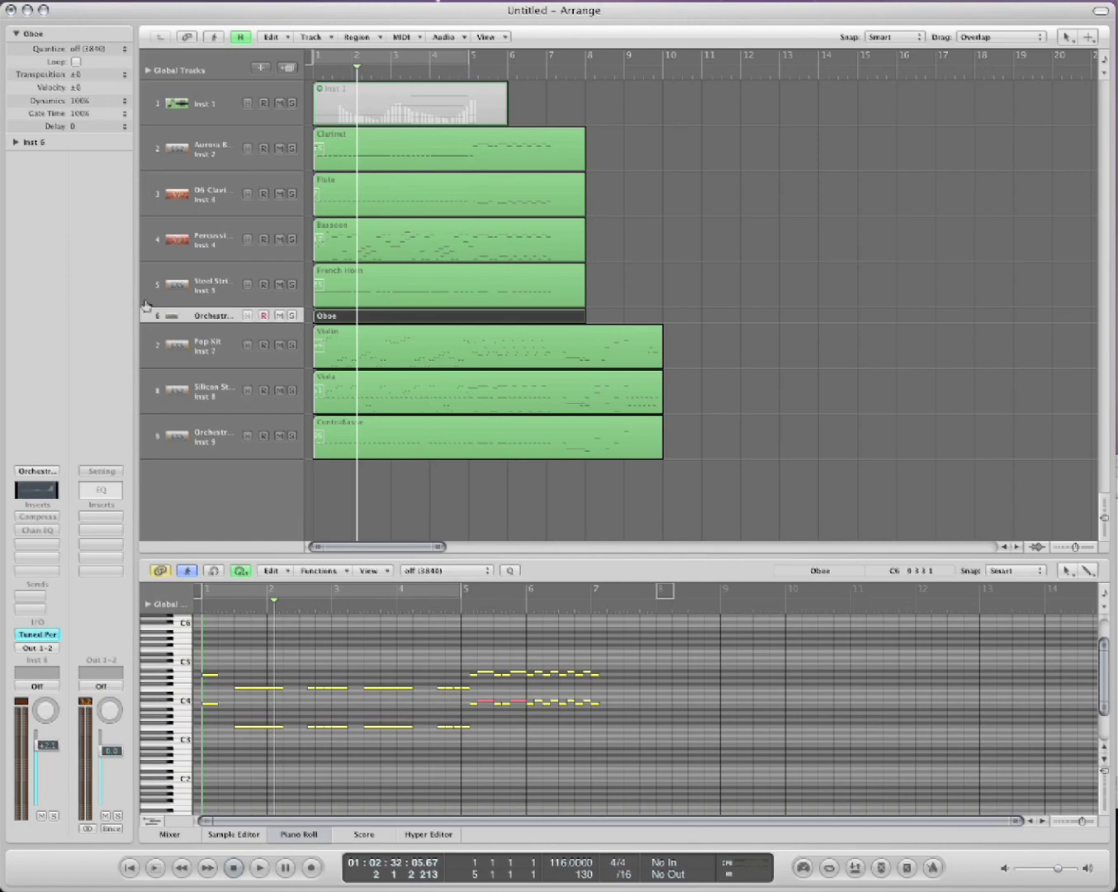
drag(145, 324, 165, 469)
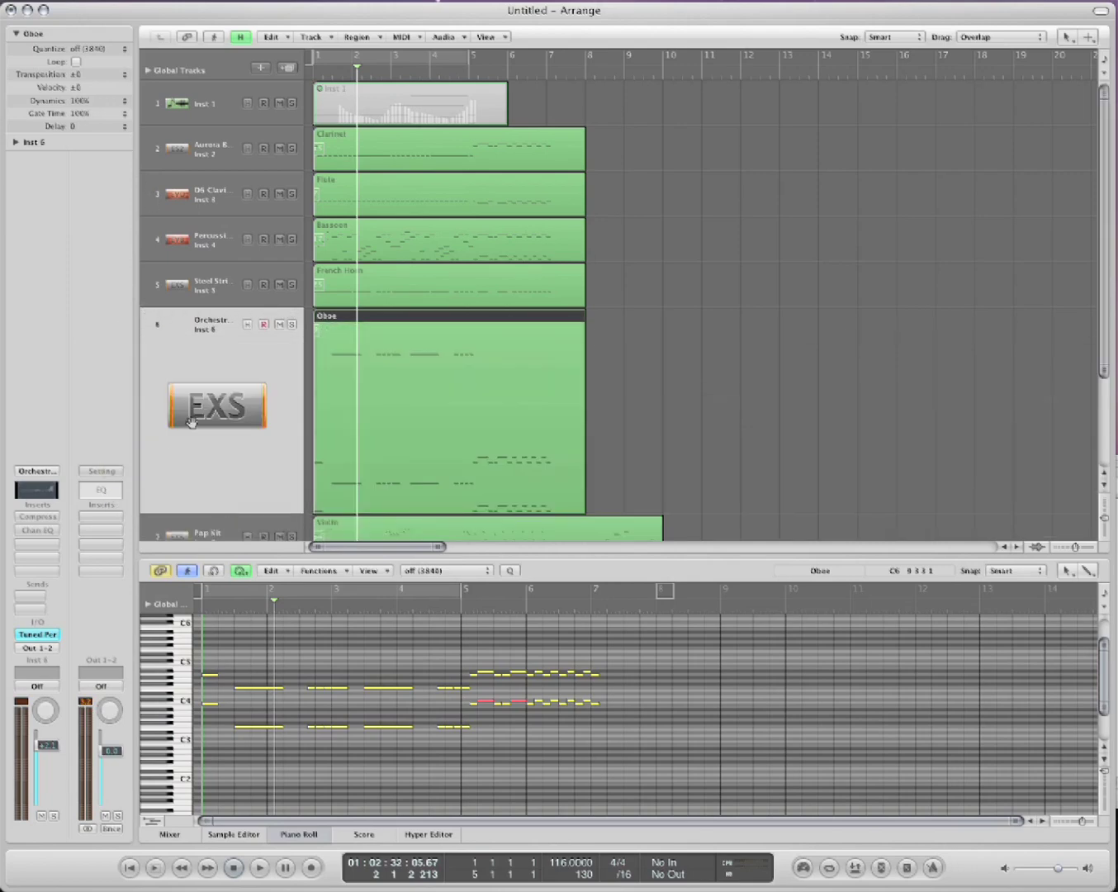
key(ctrl+Up)
key(ctrl+Up)
key(ctrl+Up)
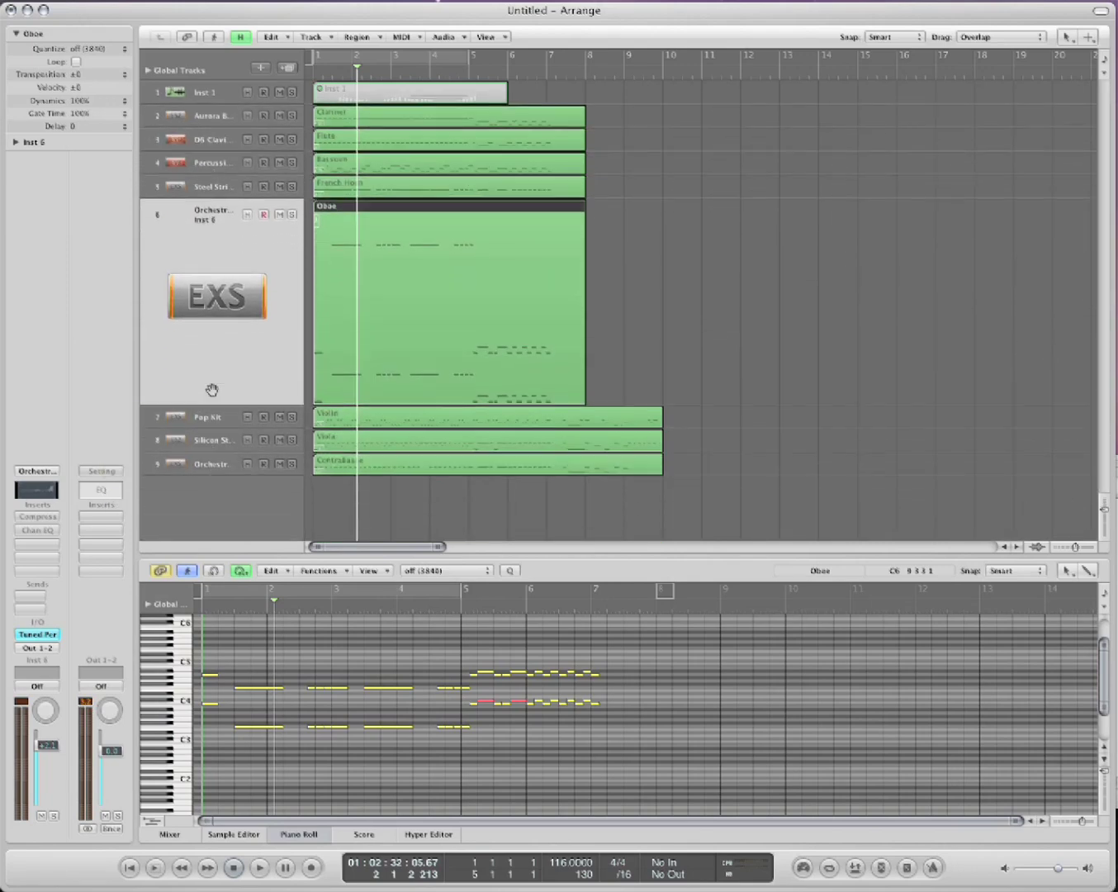
key(ctrl+Up)
key(ctrl+Up)
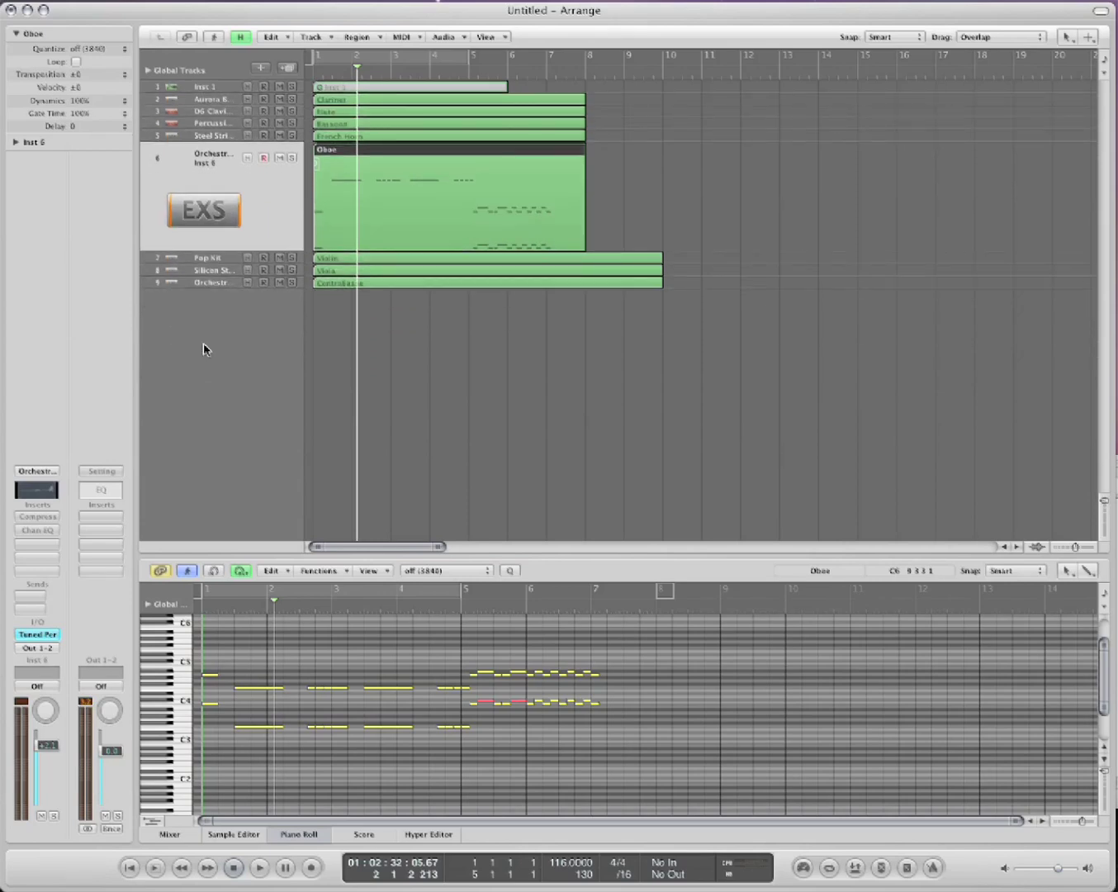
drag(147, 276, 155, 396)
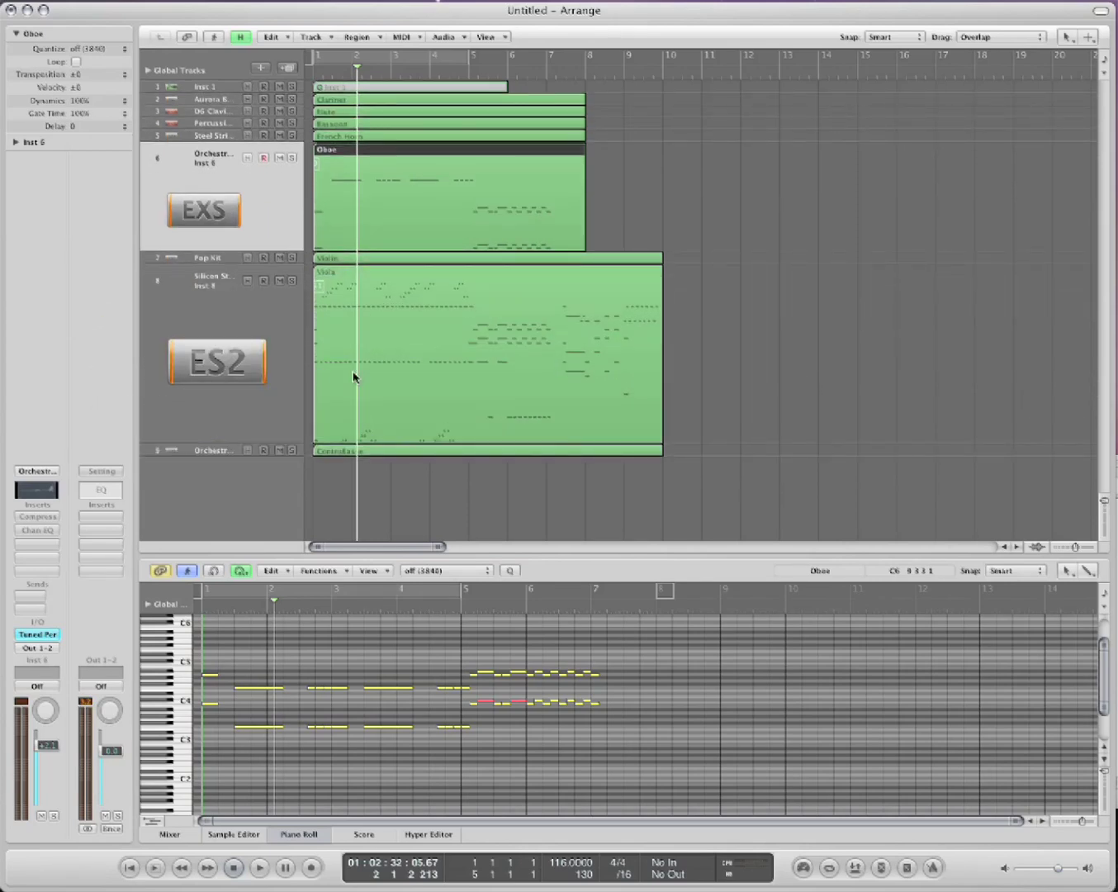
Turn on Auto Track Zoom, step the selection through Bassoon and Violin, then turn it off
key(Down)
key(Down)
key(Down)
key(Up)
key(Up)
key(Up)
key(Up)
key(Up)
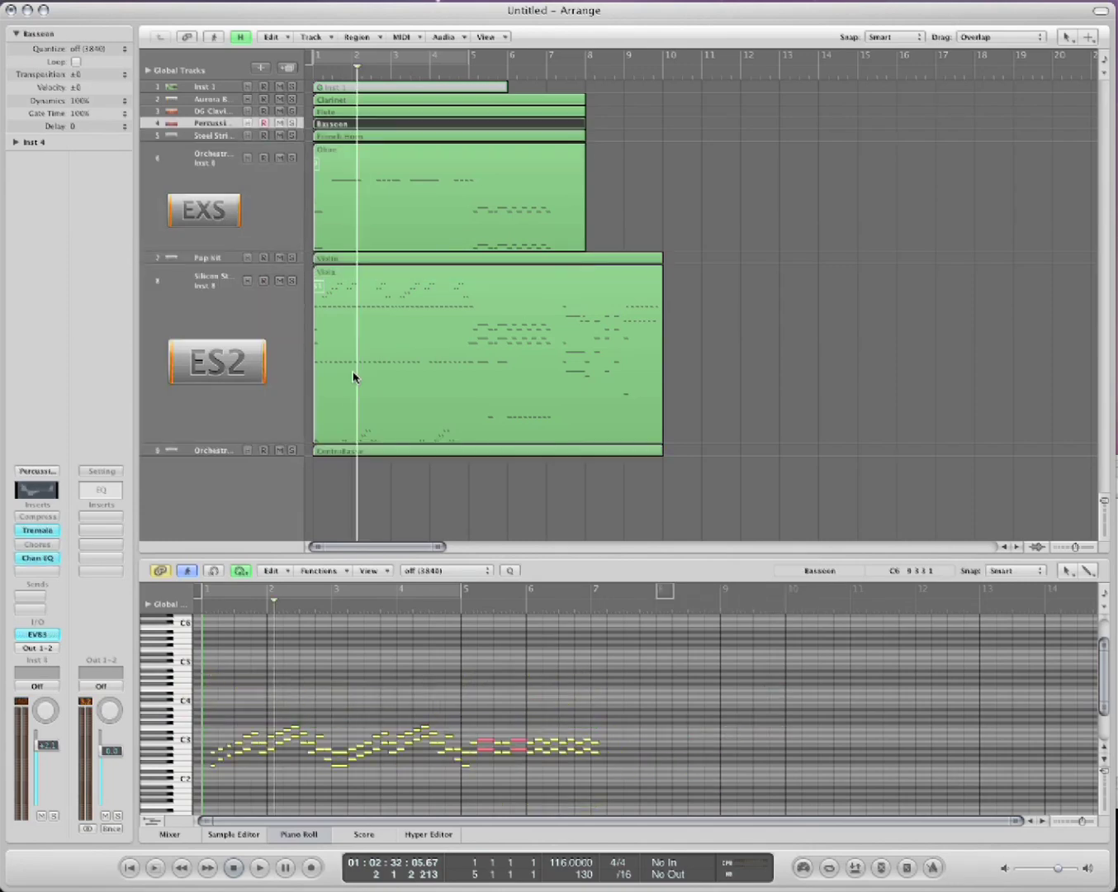
key(ctrl+z)
key(Up)
key(Up)
key(Up)
key(Down)
key(Down)
key(Down)
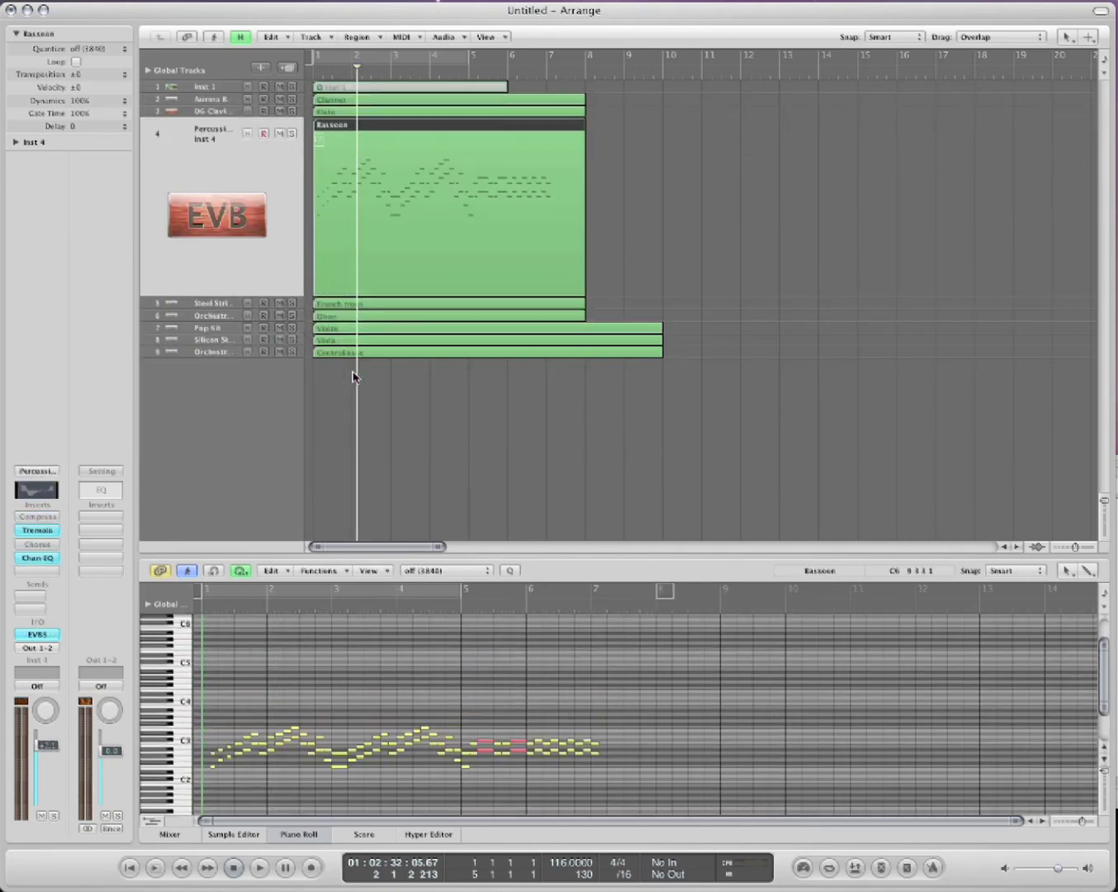
key(Down)
key(Down)
key(Down)
key(ctrl+z)
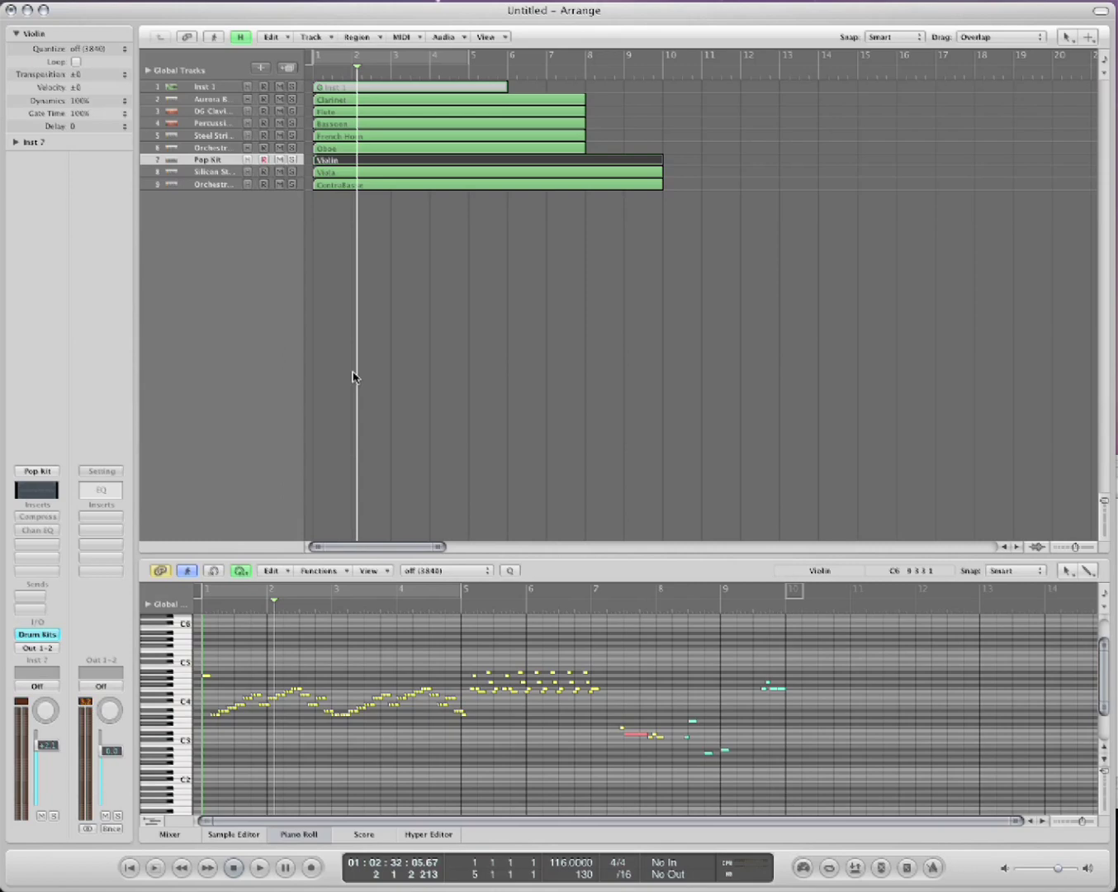
Deselect the Violin region and stretch the Violin and Bassoon tracks individually taller
click(399, 328)
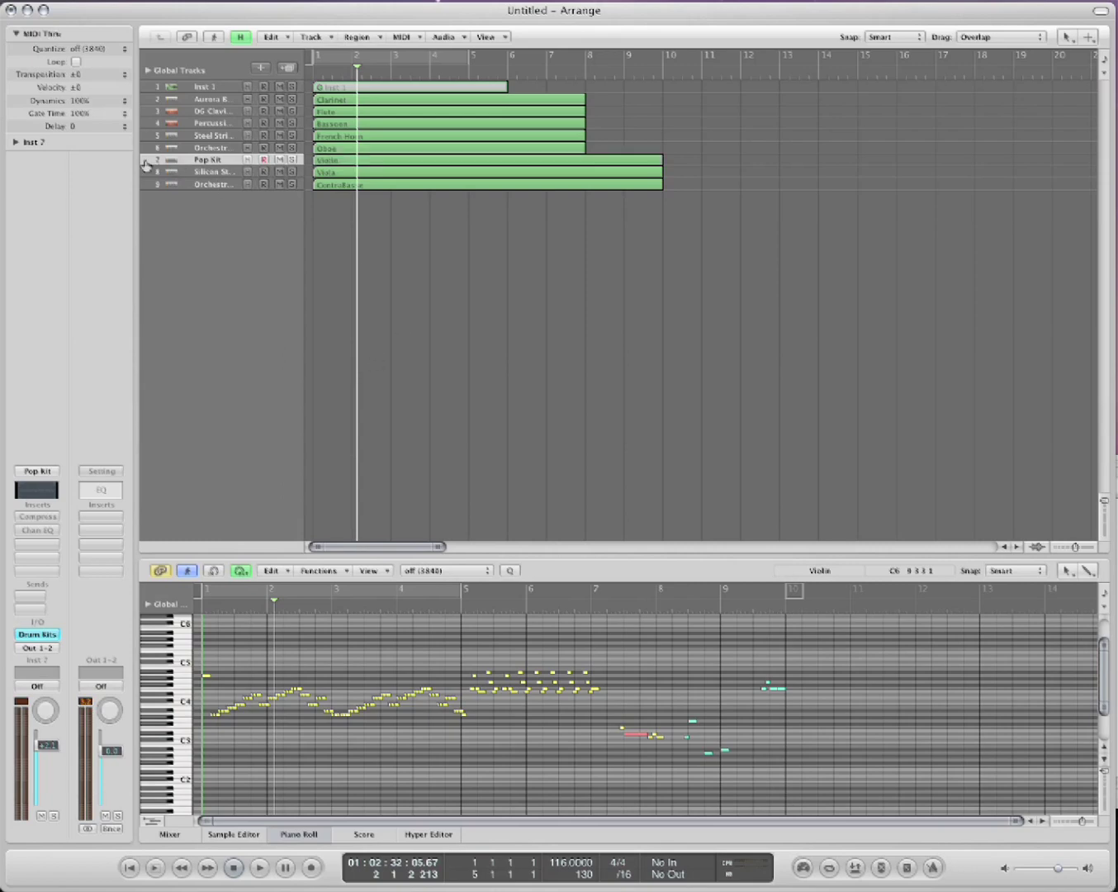
drag(145, 166, 157, 261)
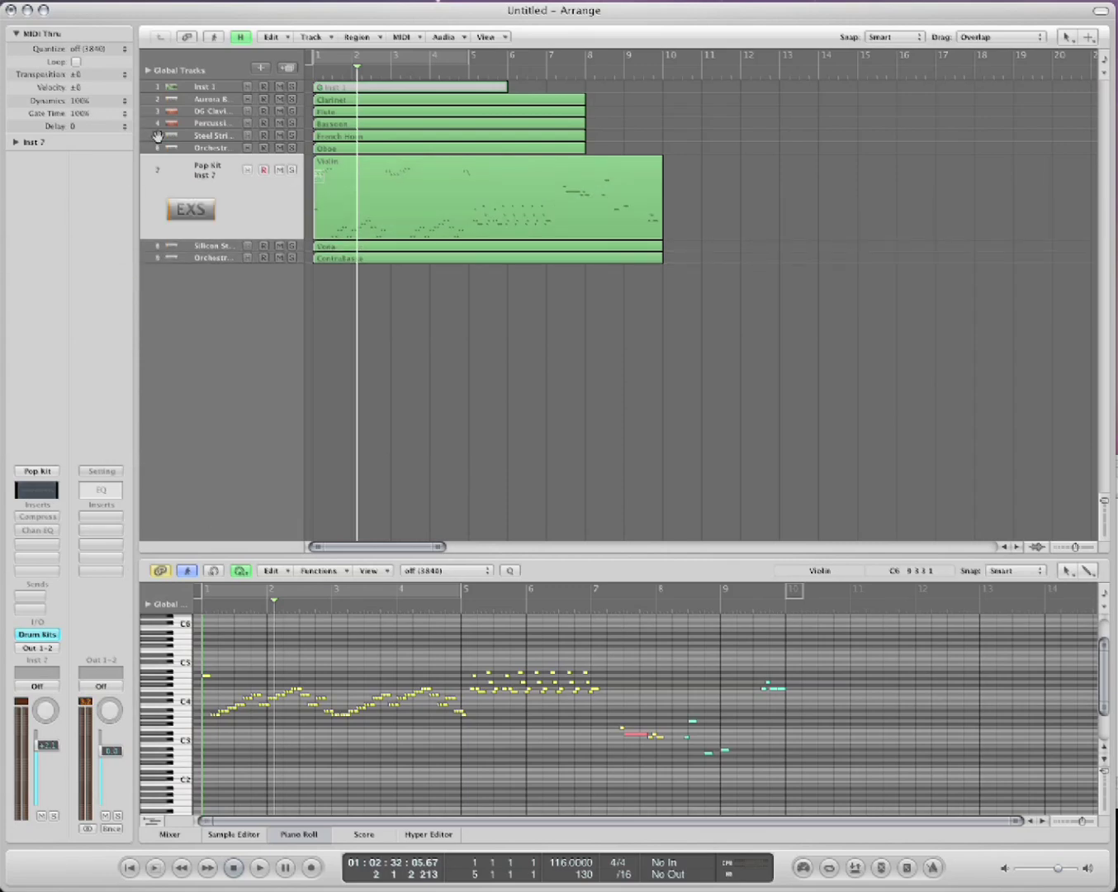
drag(145, 122, 149, 176)
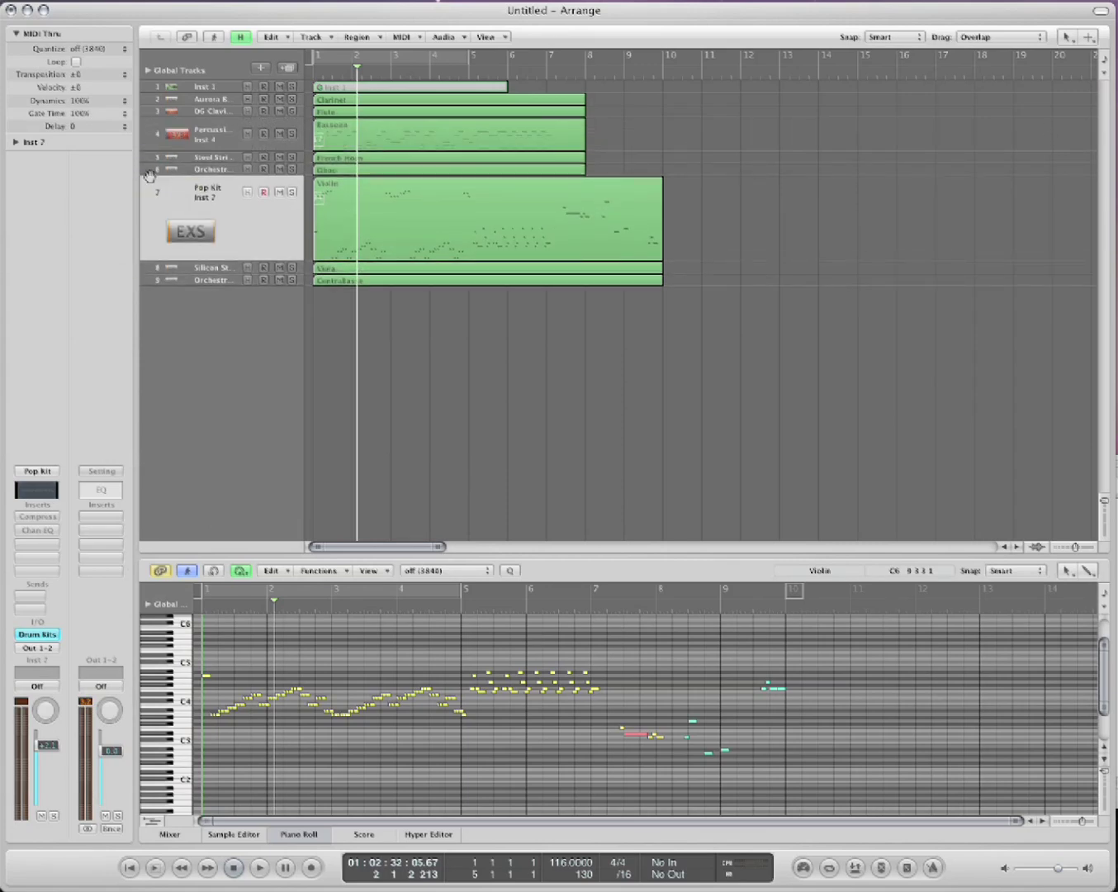
Auto-zoom the Flute track, then select French Horn and zoom all track rows taller
key(Up)
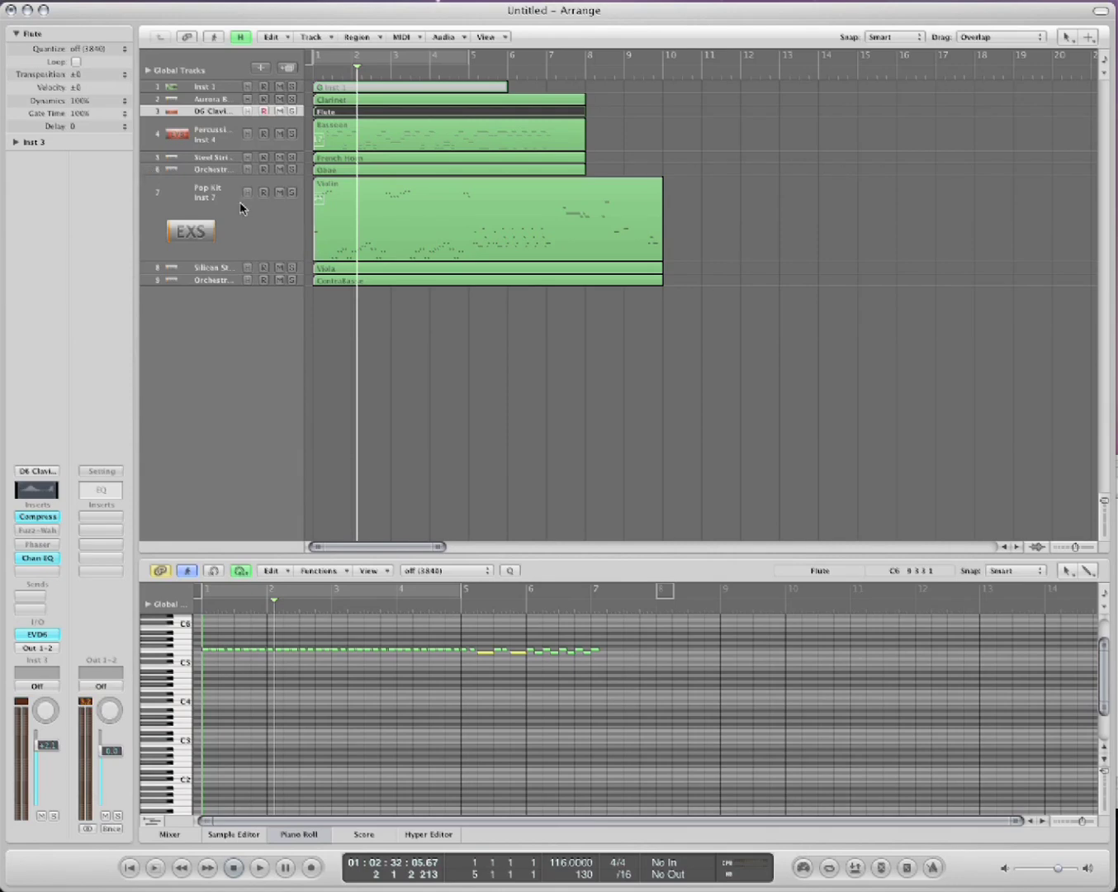
key(ctrl+z)
key(Down)
key(Down)
key(Down)
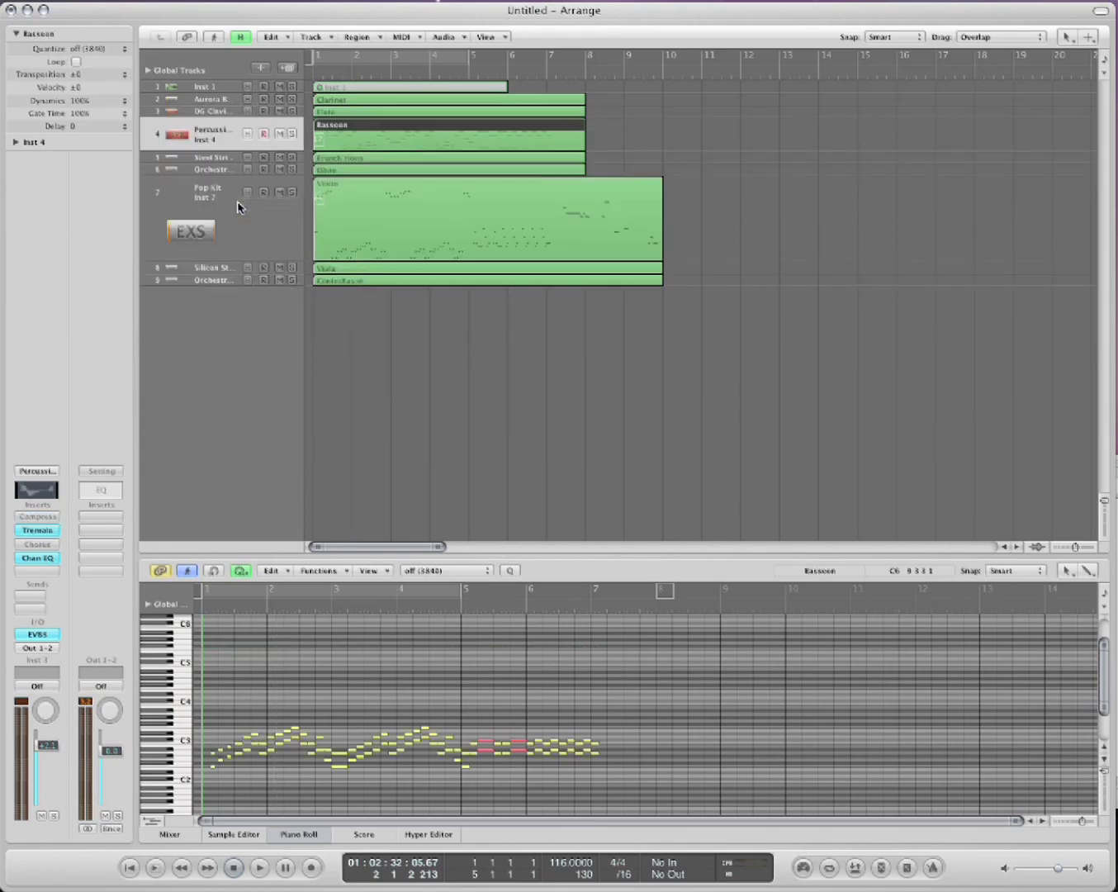
key(Up)
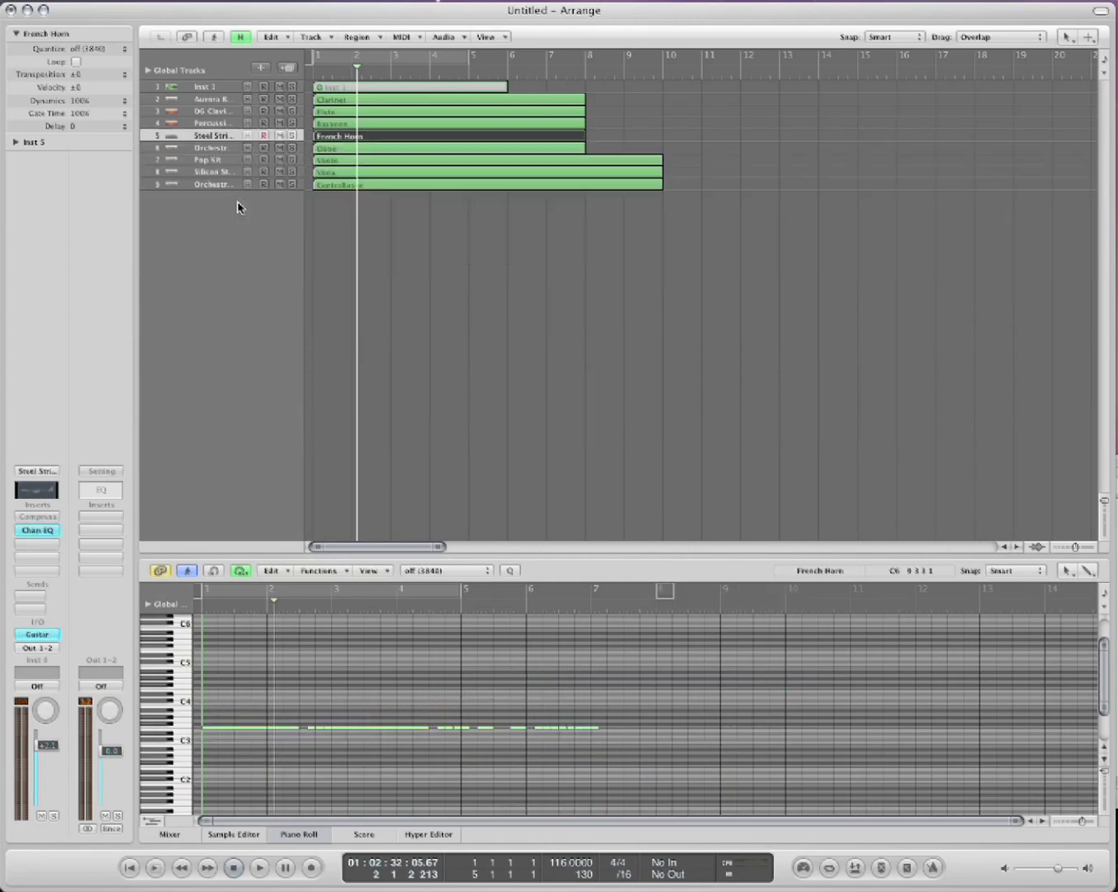
key(ctrl+Down)
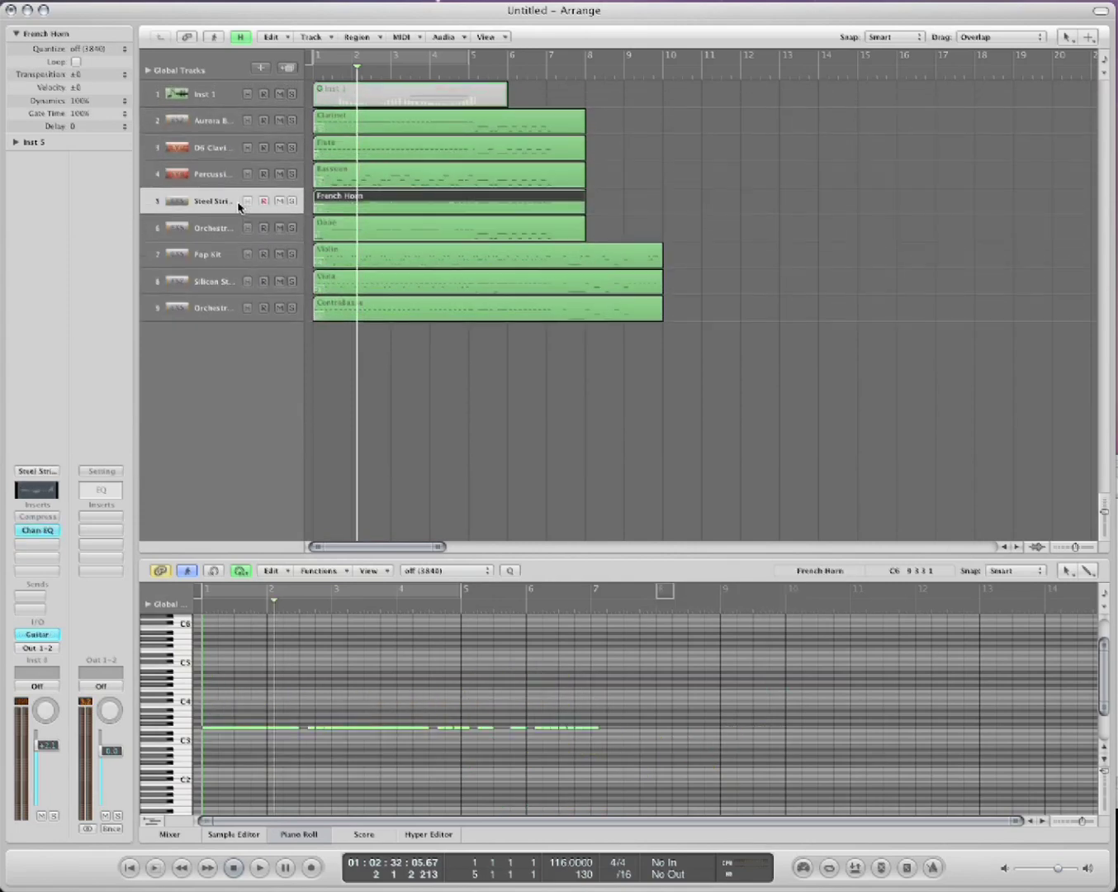
In the Inst 5 inspector, try the string and conga icons, then settle on the red crossed-out icon
click(15, 142)
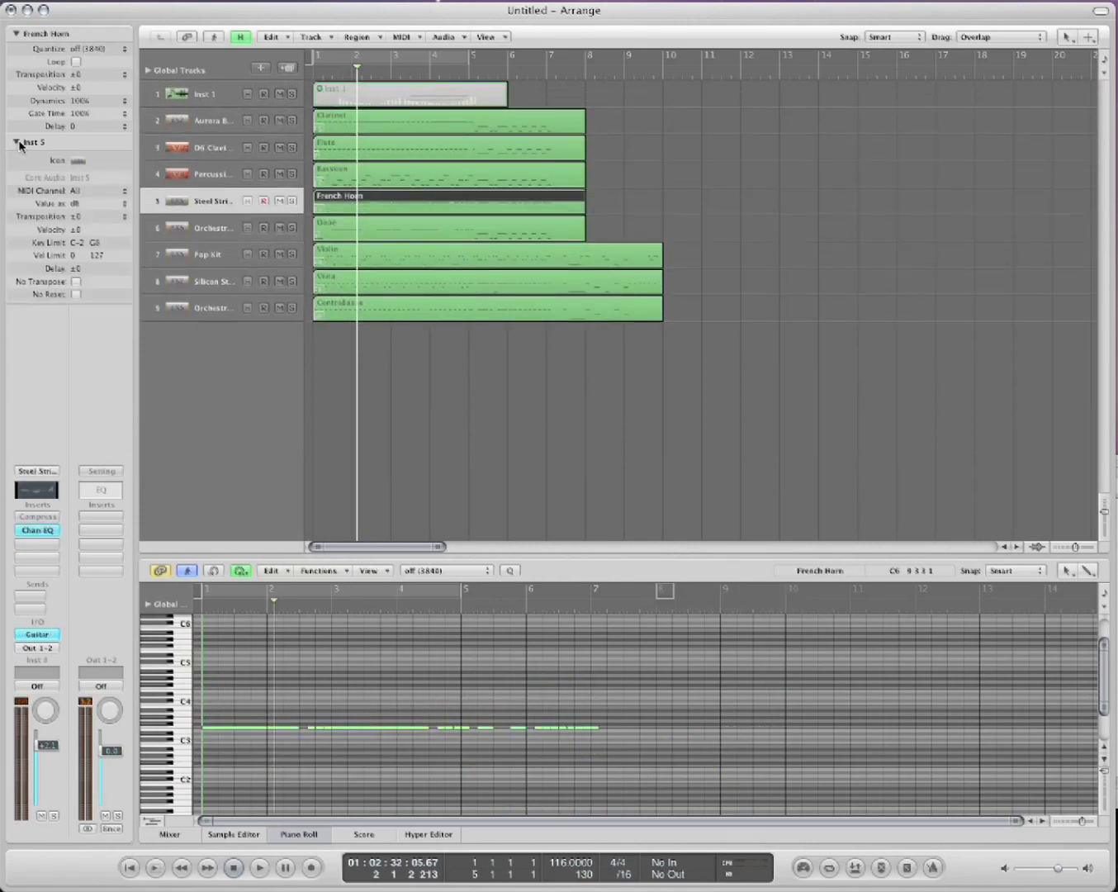
click(78, 160)
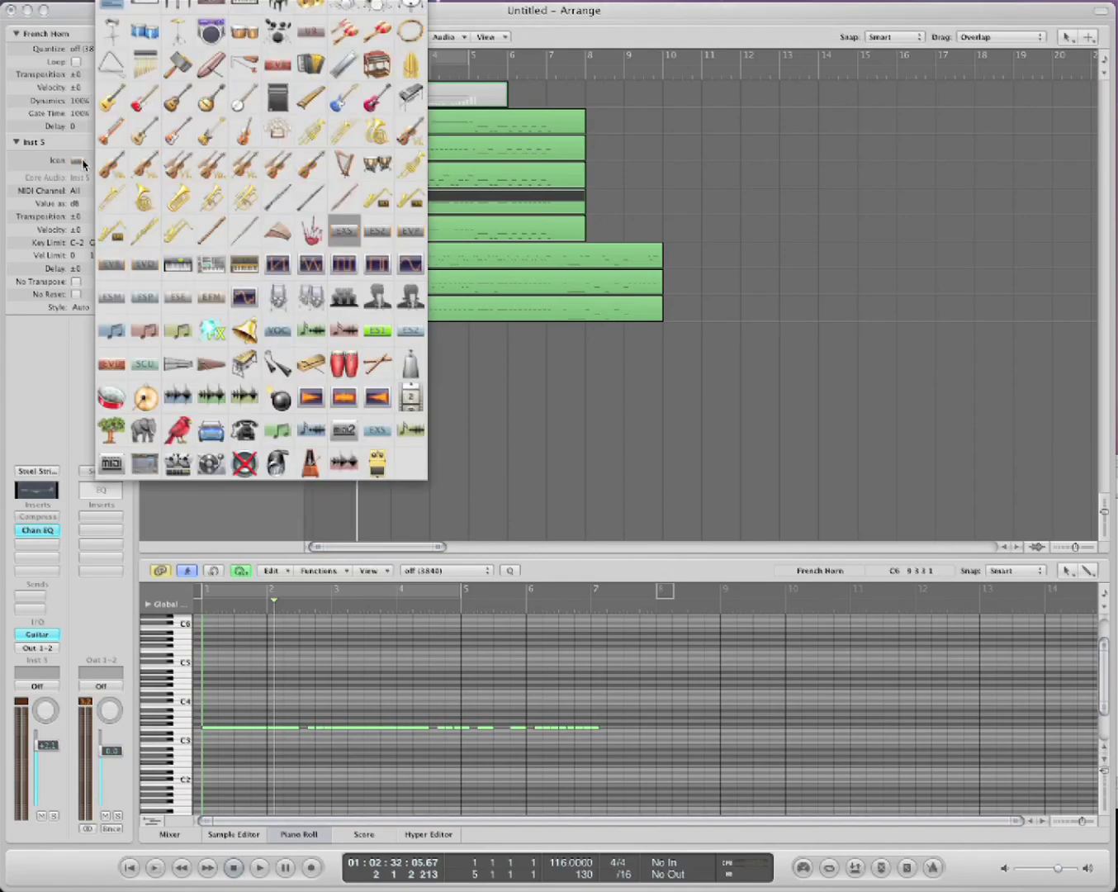
click(176, 165)
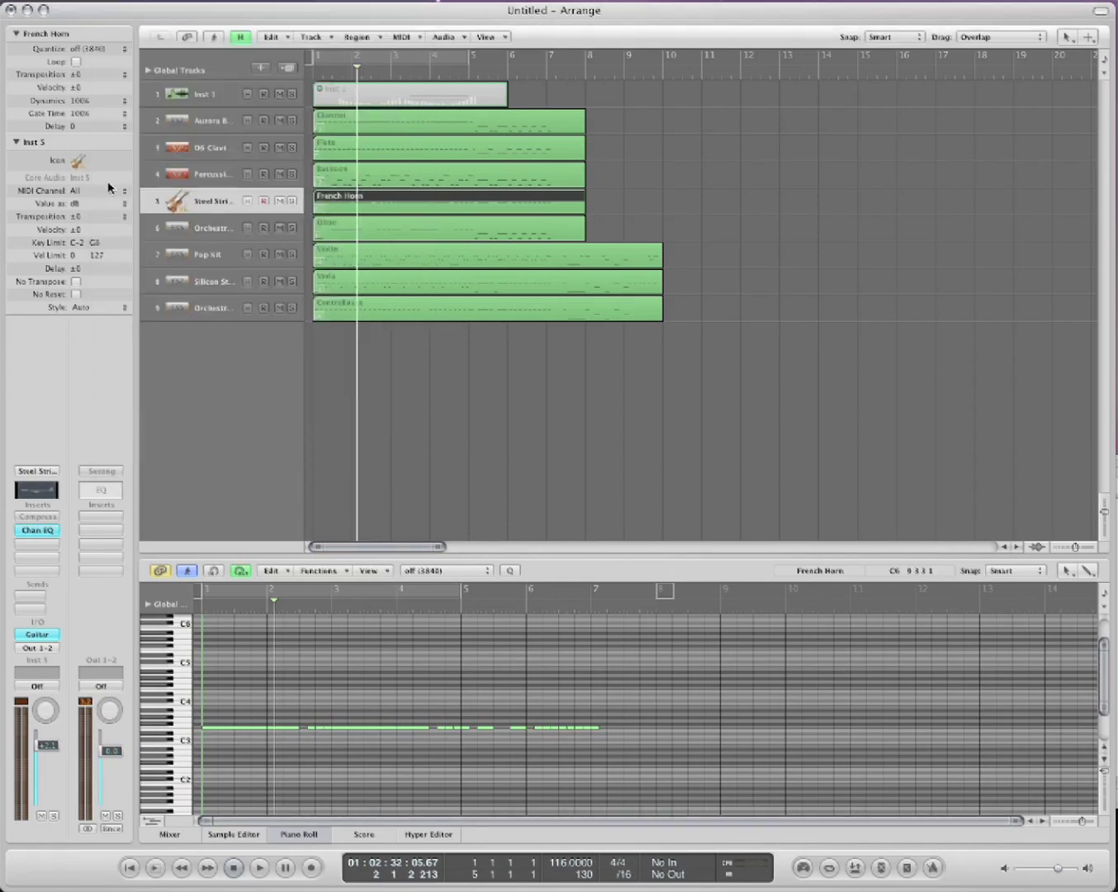
click(83, 165)
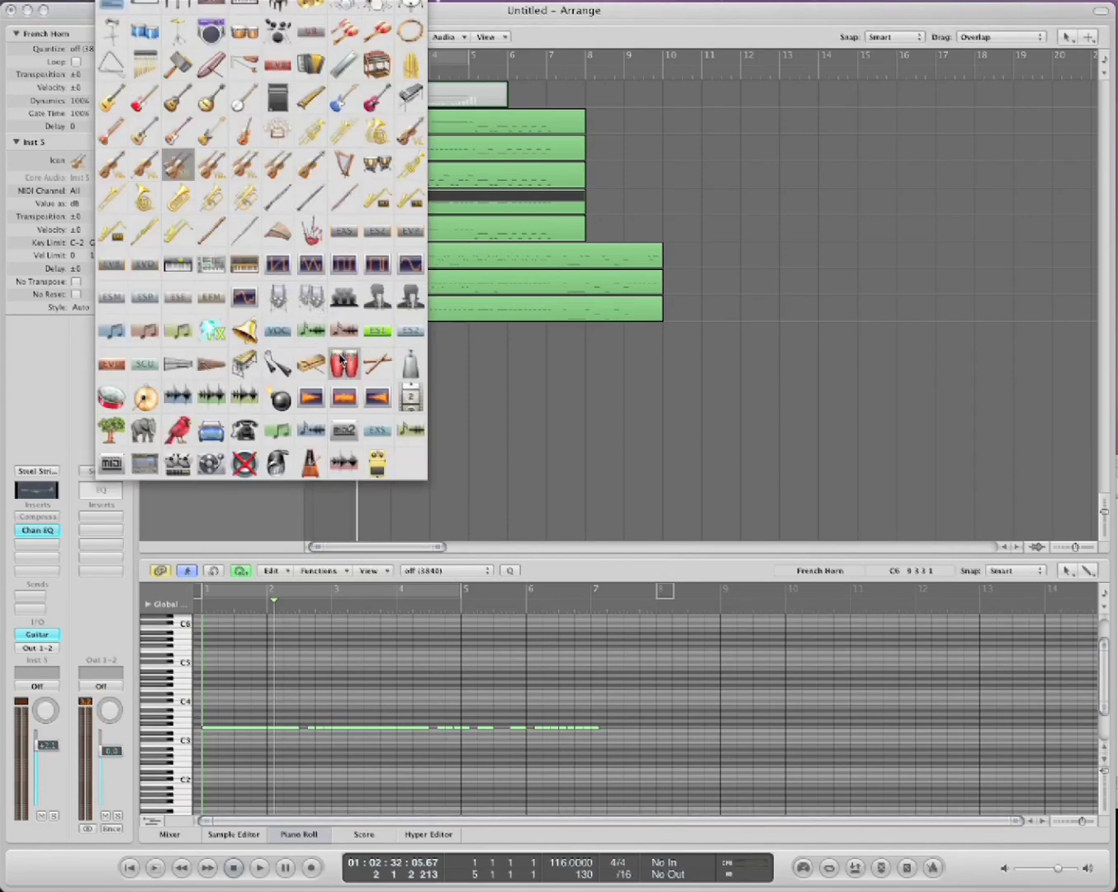
click(340, 358)
click(83, 166)
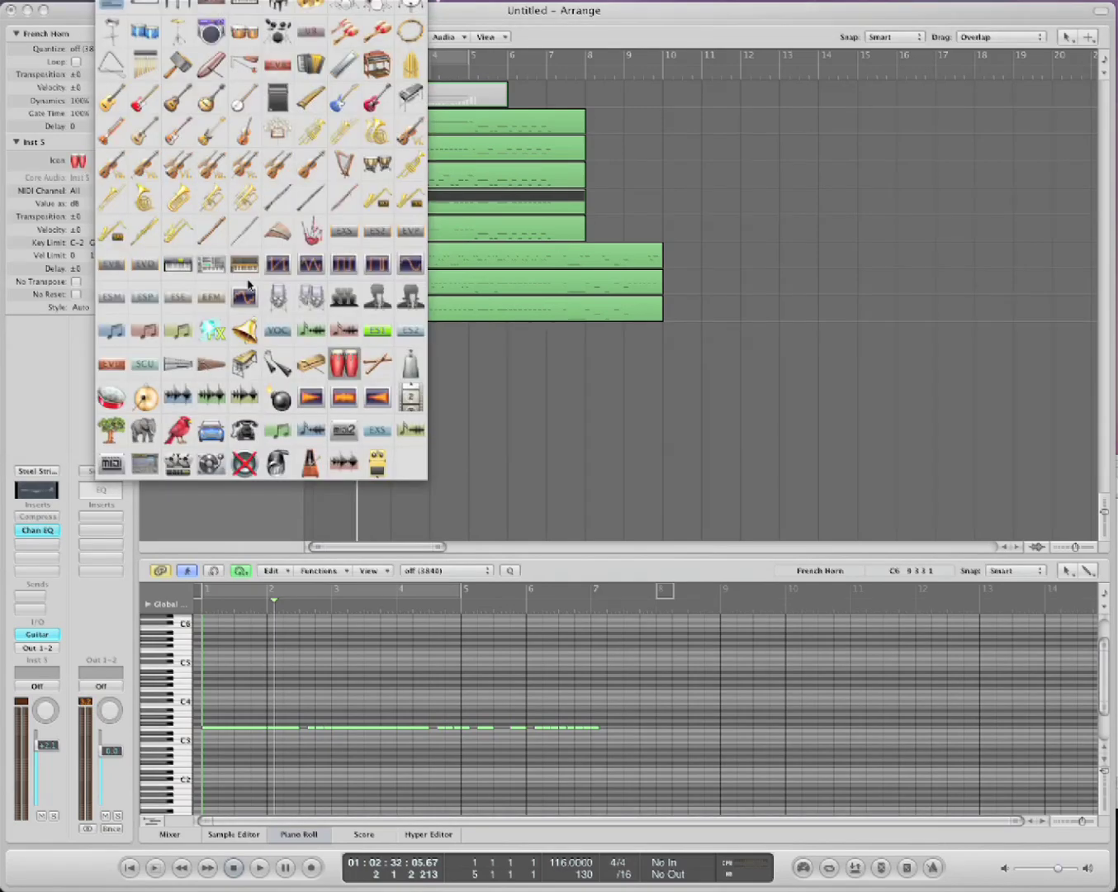
click(244, 462)
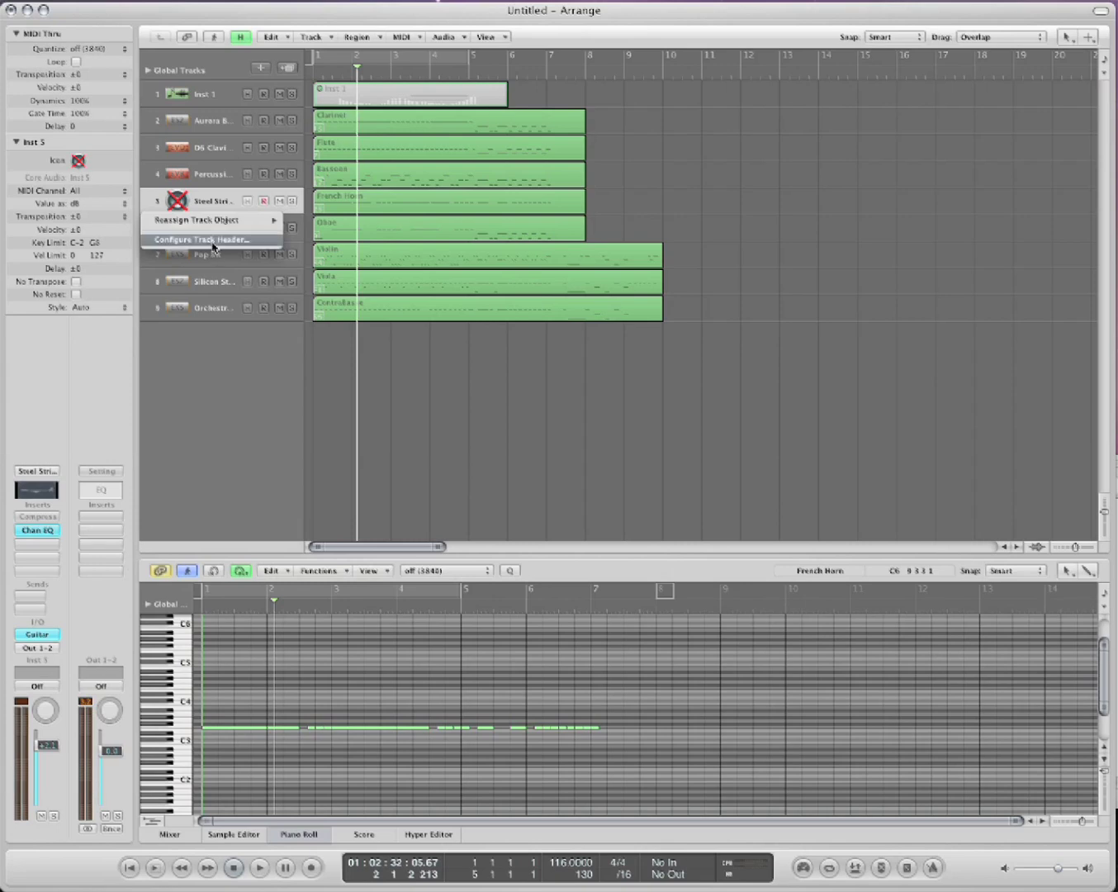
Add Freeze buttons to the track headers via Configure Track Header
click(212, 242)
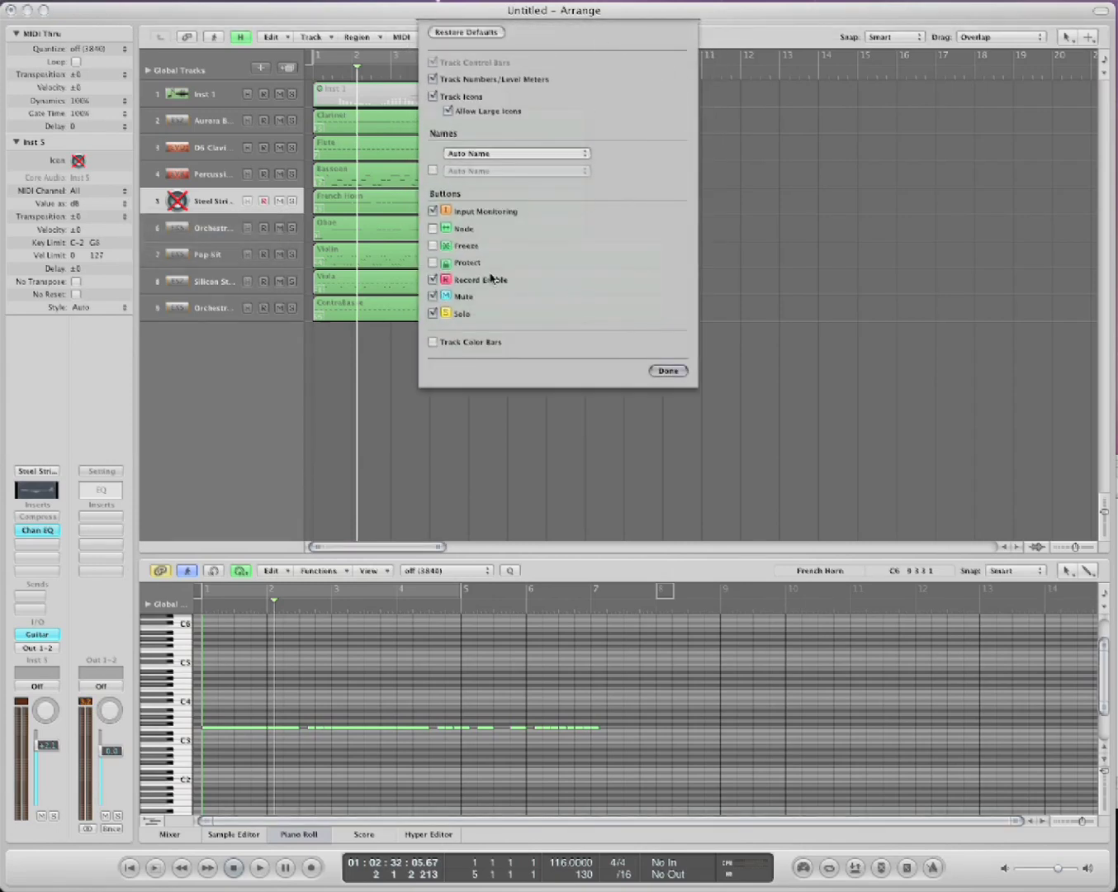
click(435, 246)
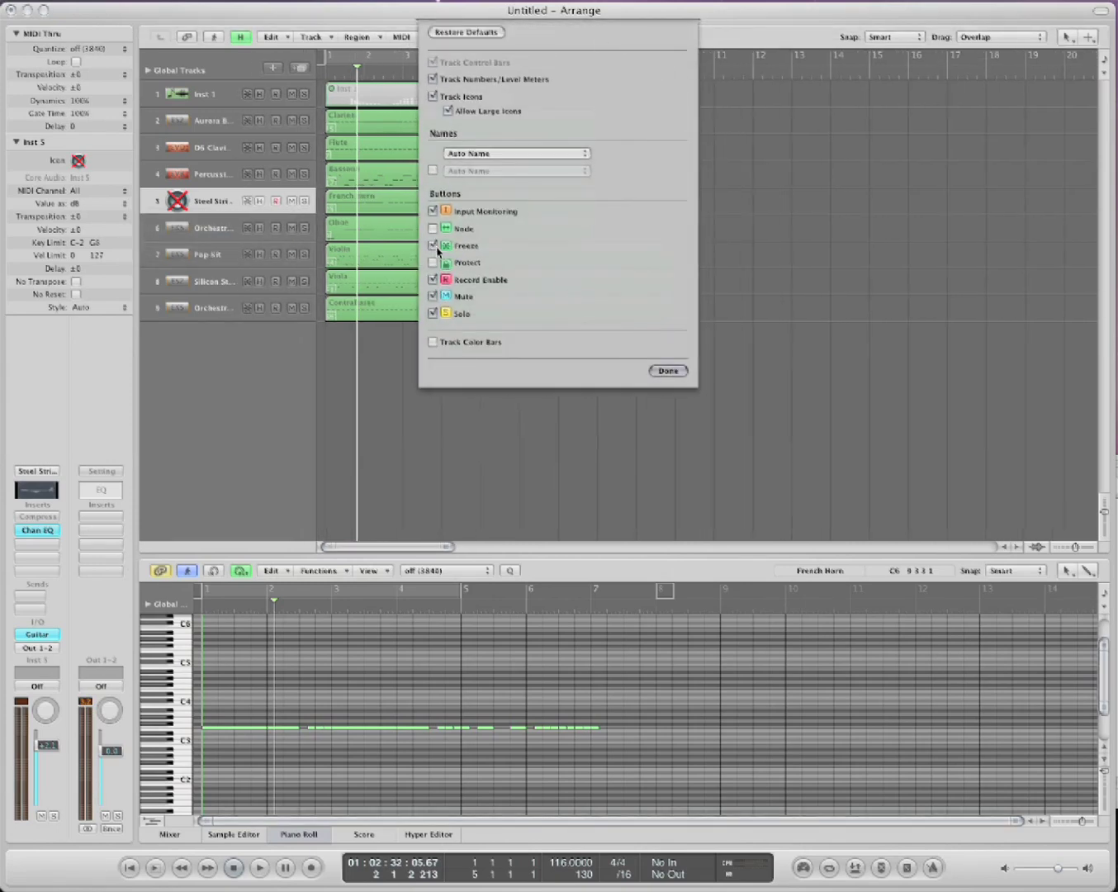
click(665, 371)
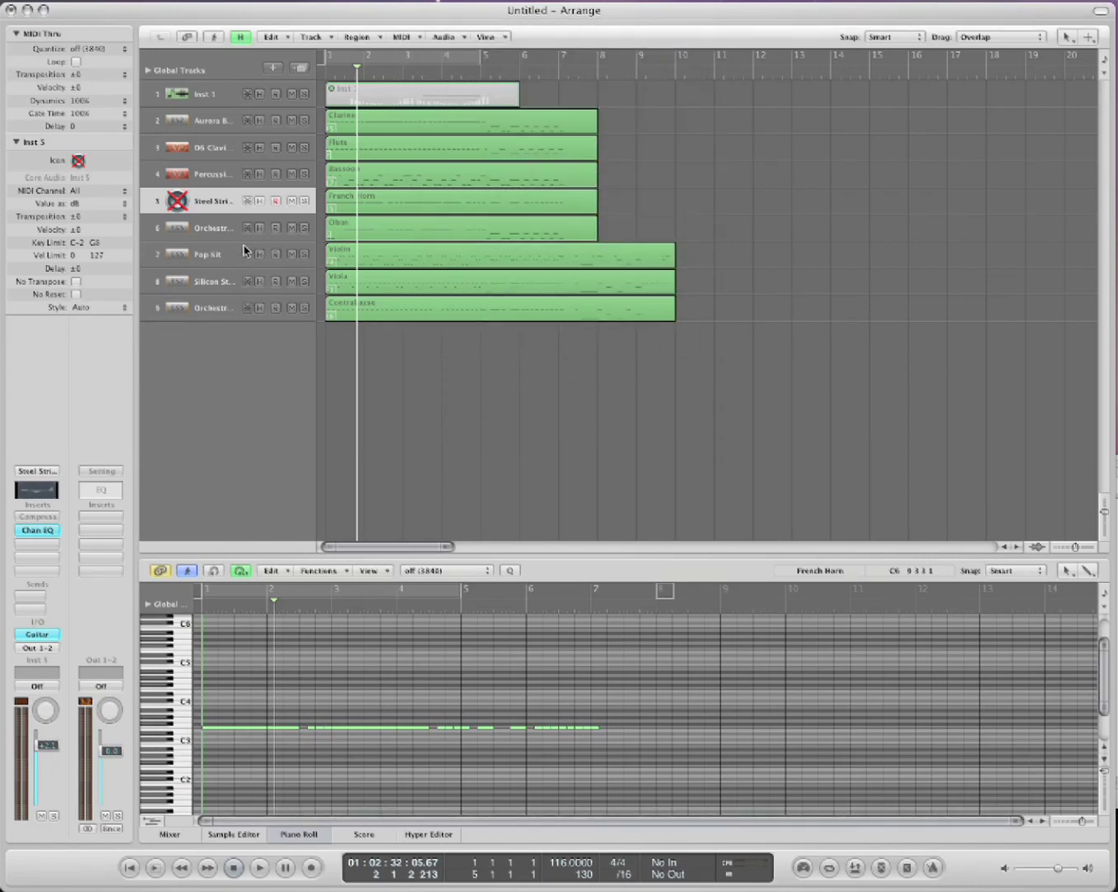
Freeze tracks 6 and 7 by playback, then select the Violin region to view its notes
click(247, 228)
click(248, 254)
key(space)
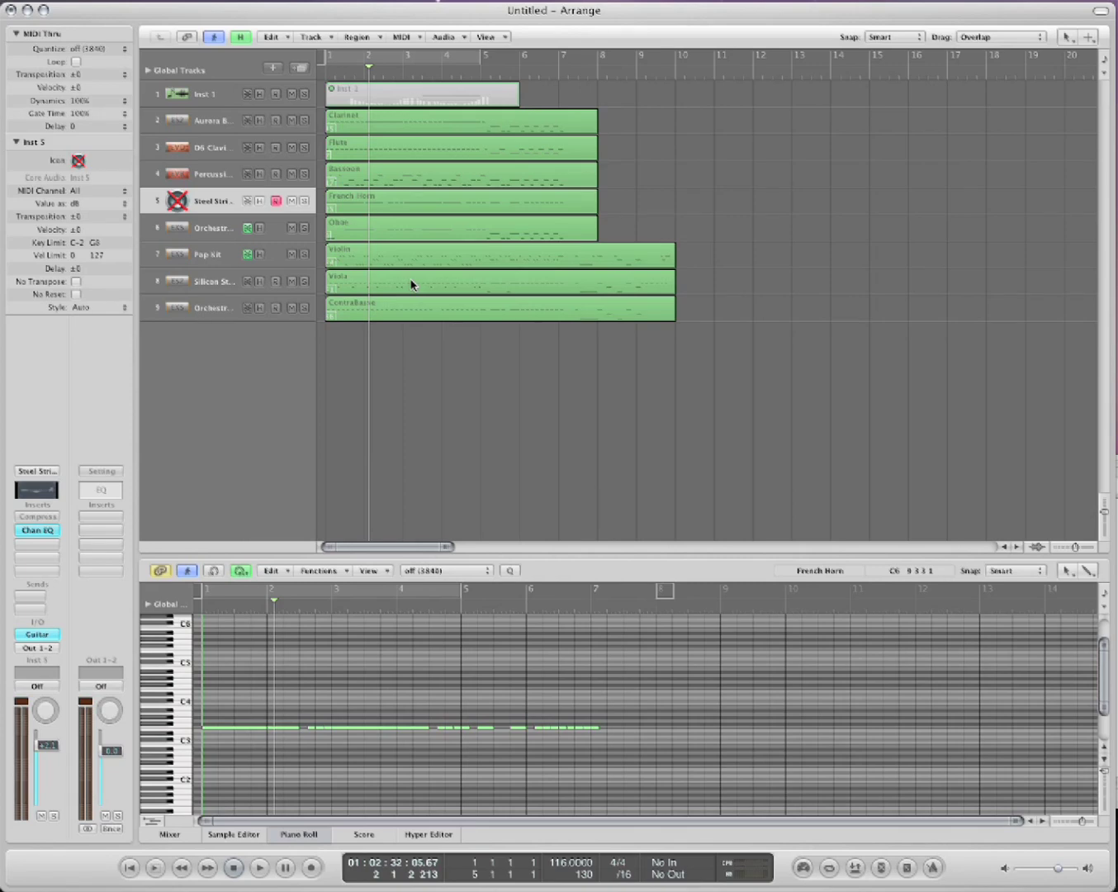
key(Down)
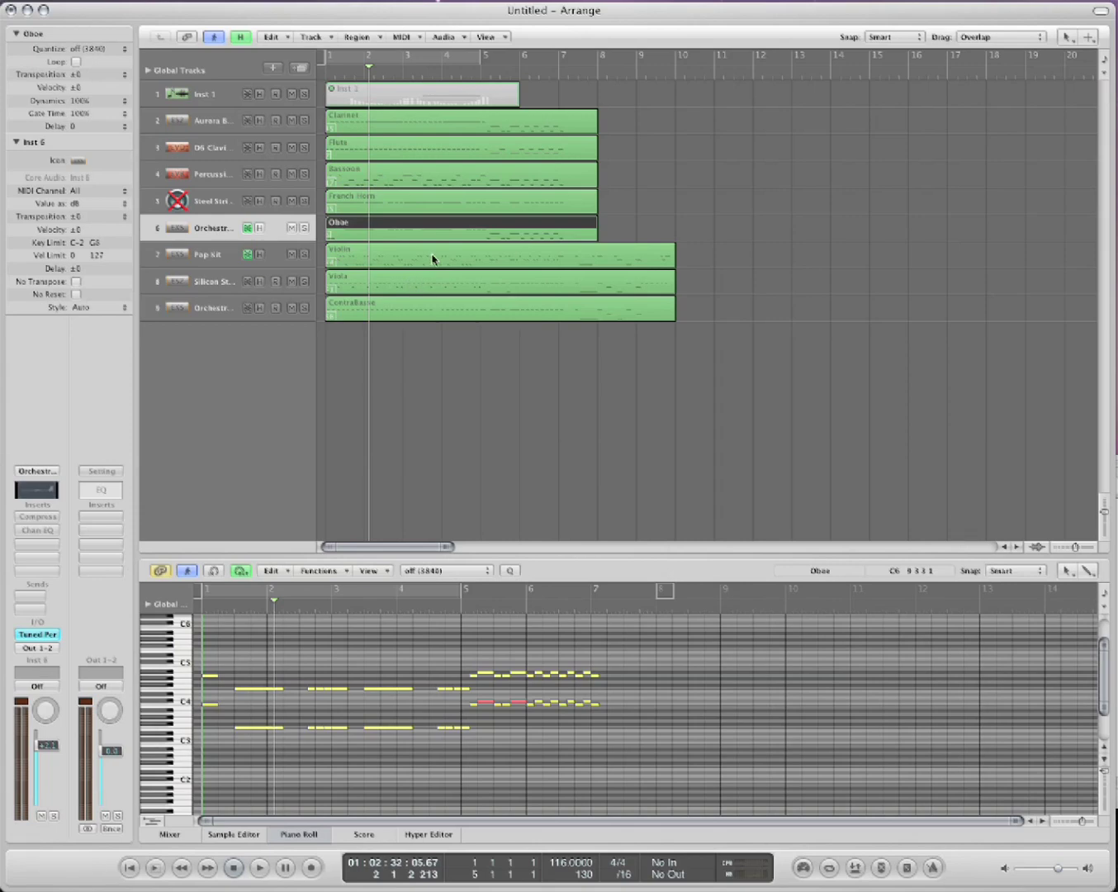
click(434, 256)
Try editing a frozen Violin note, dismiss the frozen-track alert, and zoom the Piano Roll out
click(411, 702)
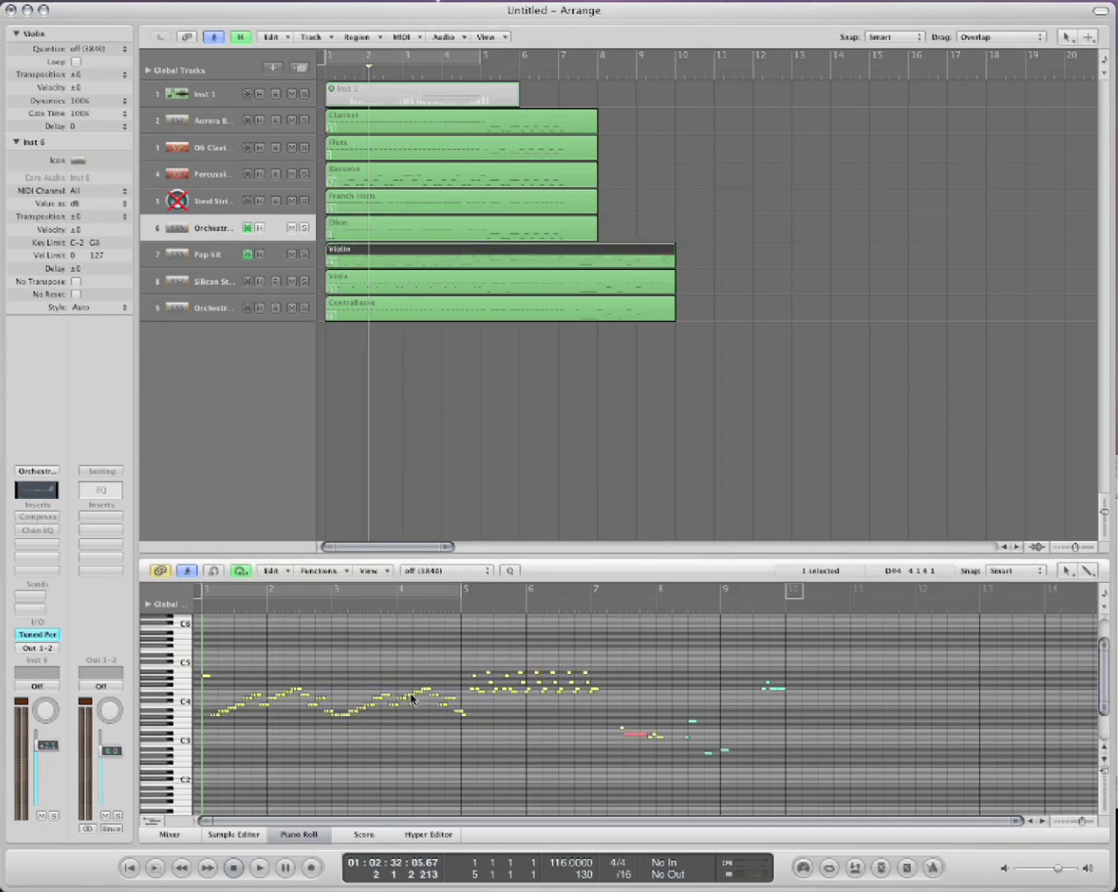
click(770, 277)
key(ctrl+Left)
key(ctrl+Left)
key(ctrl+Left)
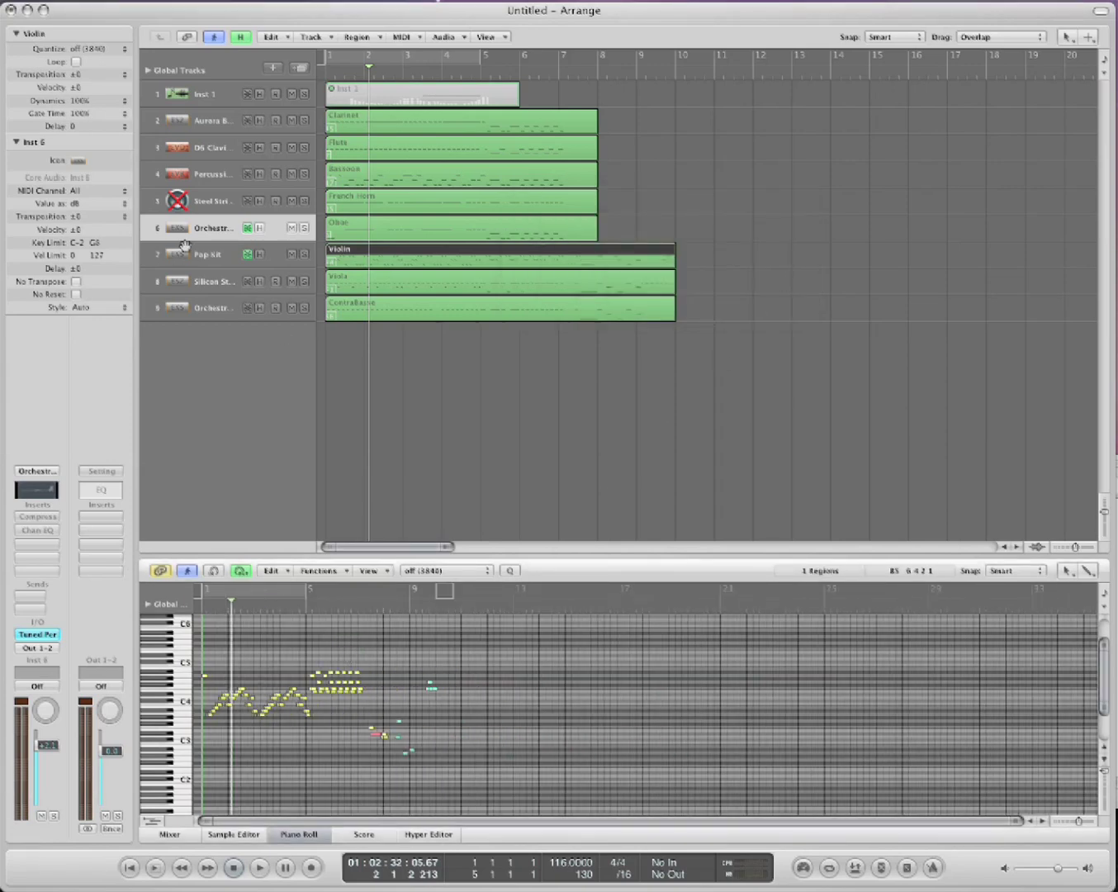
Toggle track 7's Freeze off and back on, then play to re-render the freeze
click(248, 254)
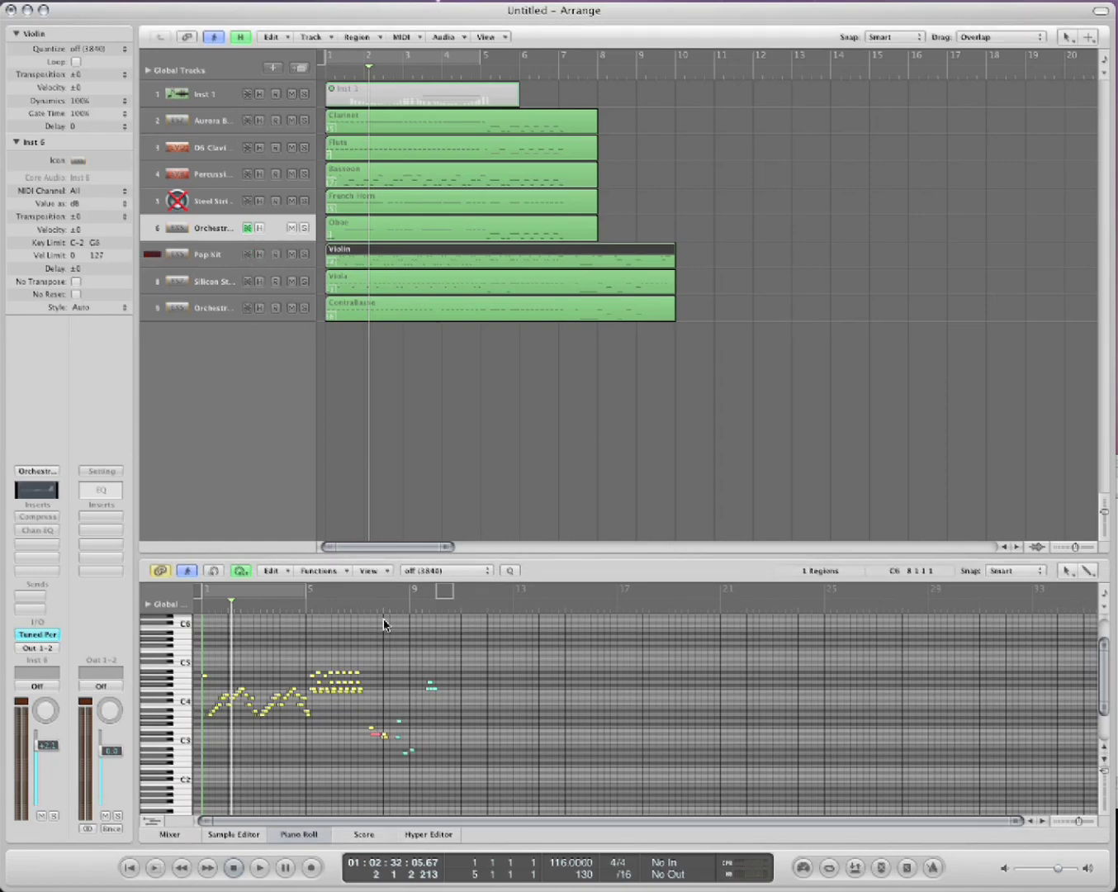
click(248, 255)
key(space)
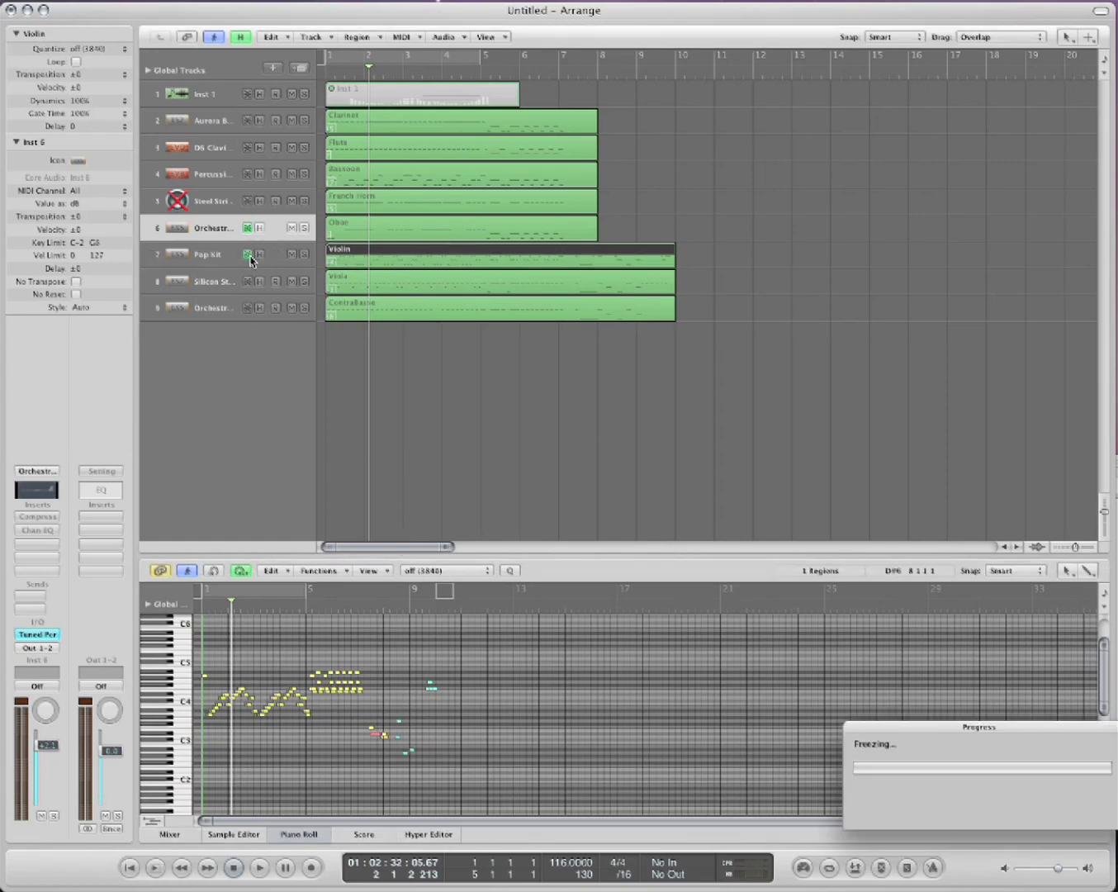